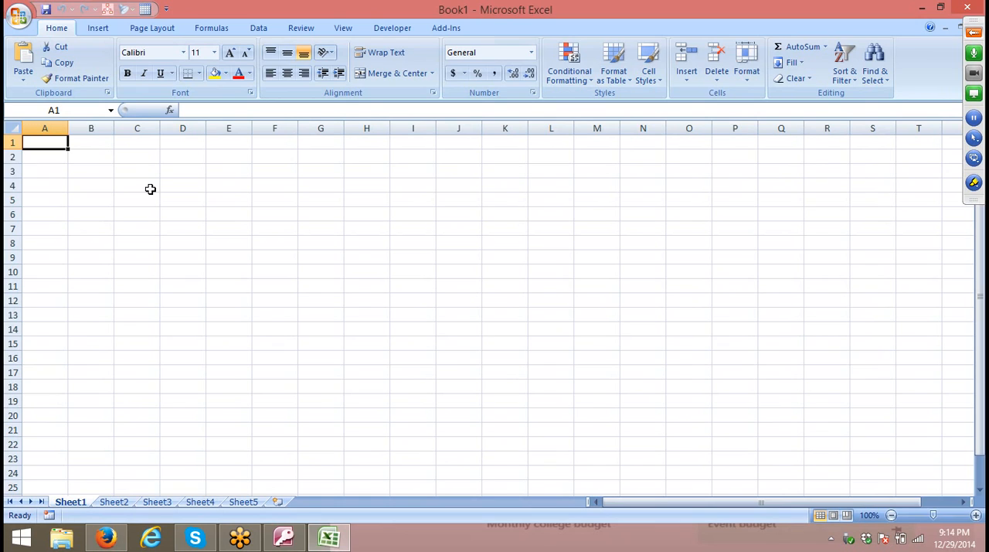
Search the computer for Word and launch Microsoft Office Word 2007 with a blank document.
{"action": "key", "text": "super"}
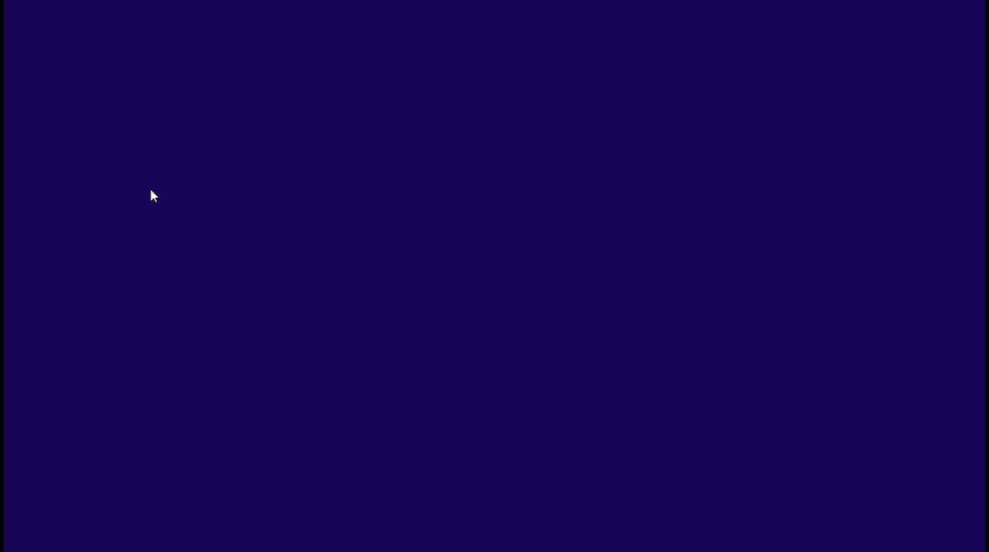
{"action": "type", "text": "word 2007"}
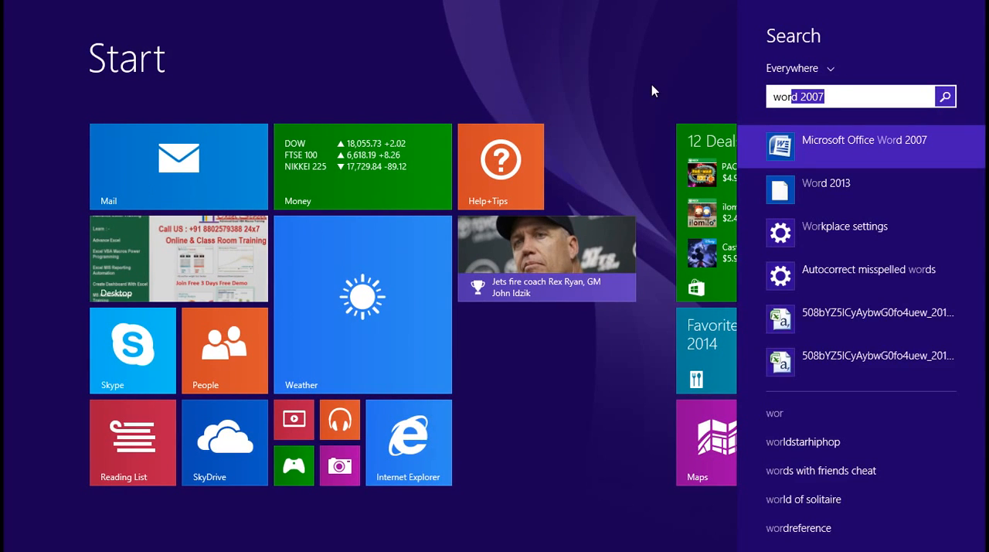
{"action": "left_click", "coordinate": [793, 147]}
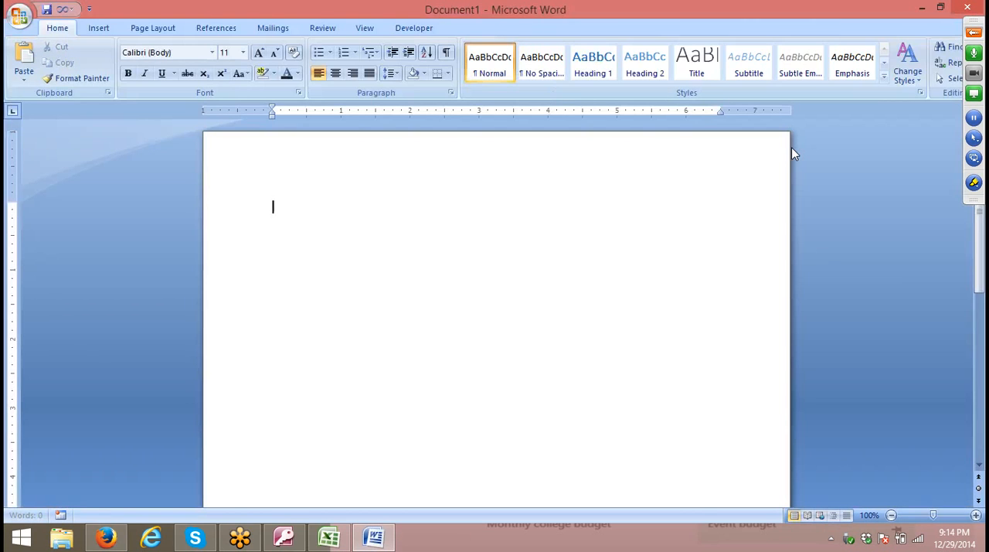
Enter the ordinals 10th, 1st and 3rd on three separate lines of the blank document.
{"action": "type", "text": "1"}
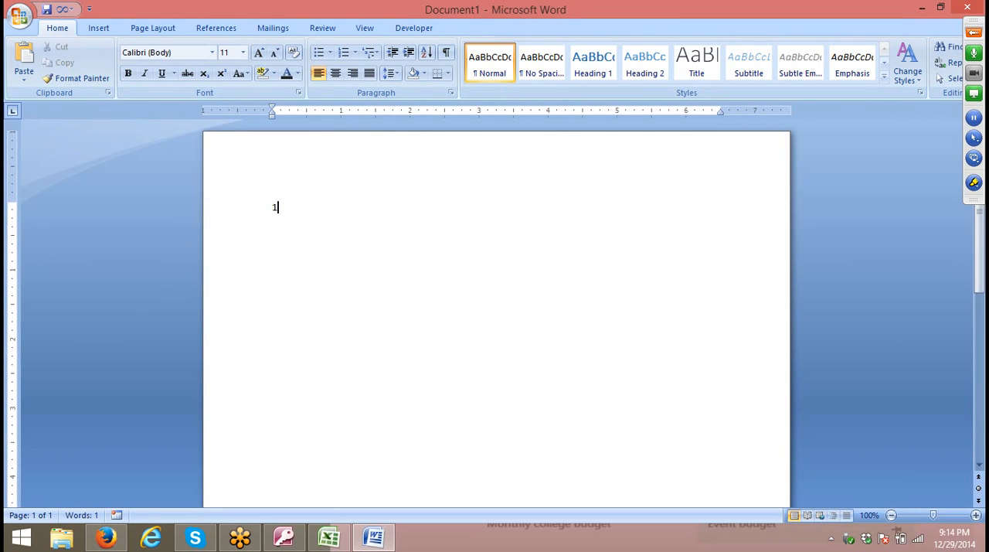
{"action": "type", "text": "oth"}
{"action": "key", "text": "BackSpace"}
{"action": "key", "text": "BackSpace"}
{"action": "key", "text": "BackSpace"}
{"action": "type", "text": "0th"}
{"action": "key", "text": "Return"}
{"action": "type", "text": "1st"}
{"action": "mouse_move", "coordinate": [984, 550]}
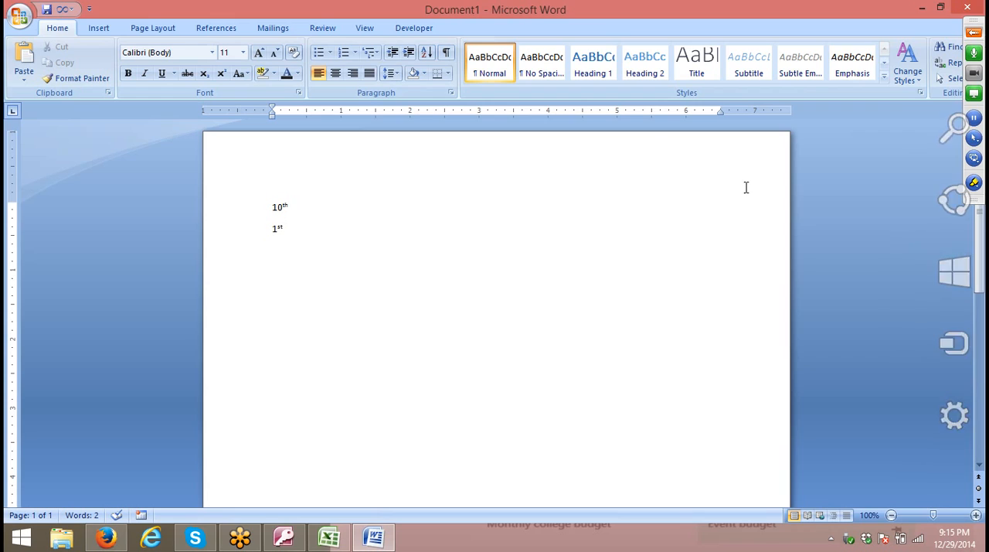
{"action": "key", "text": "Return"}
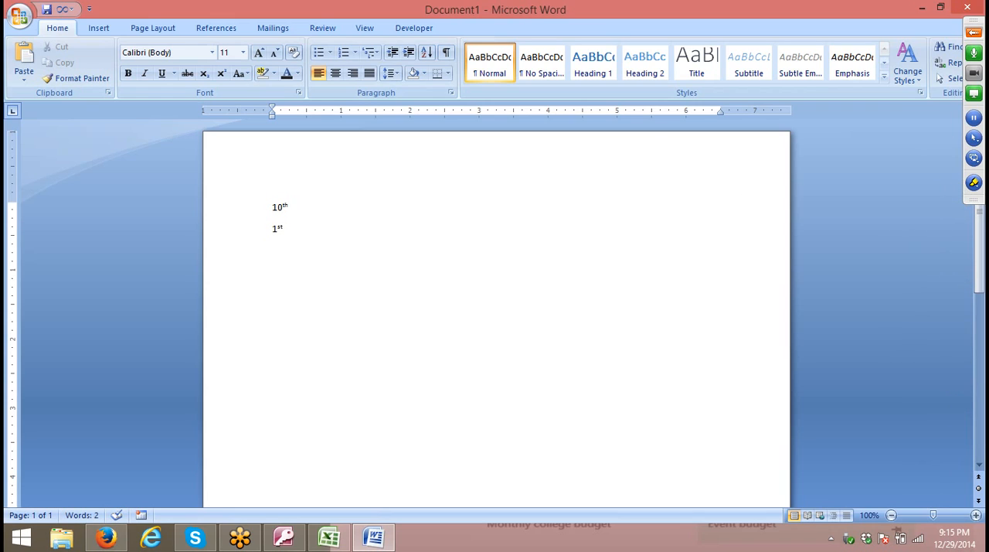
{"action": "type", "text": "3rd"}
{"action": "scroll", "coordinate": [324, 262], "scroll_direction": "up", "scroll_amount": 4}
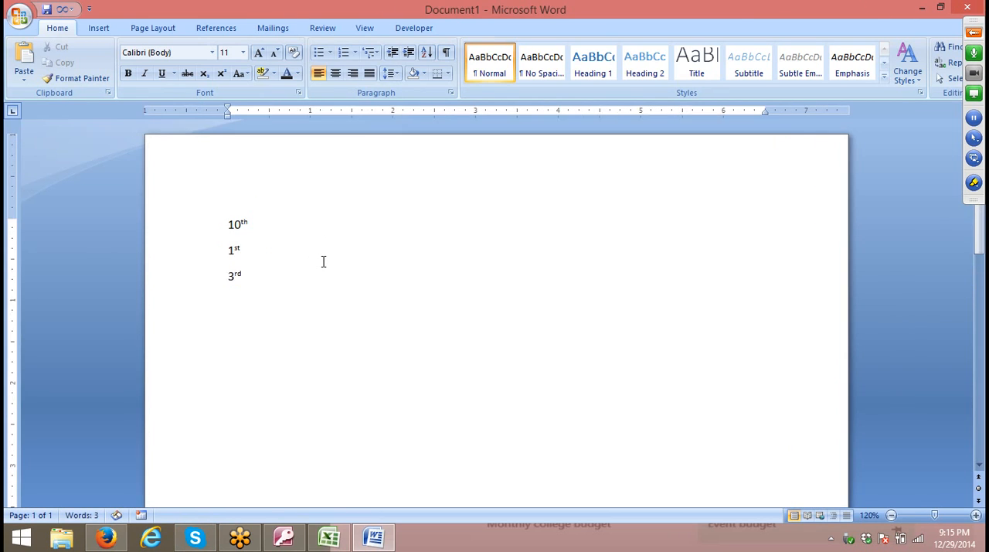
Switch to the Excel workbook and enter 10th in cell A1 of Sheet1.
{"action": "left_click", "coordinate": [329, 537]}
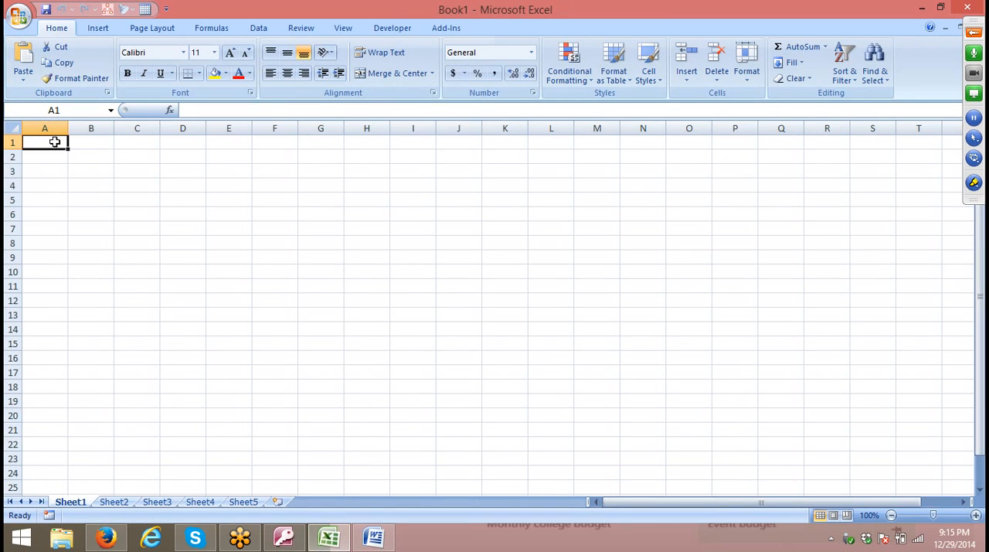
{"action": "type", "text": "10th"}
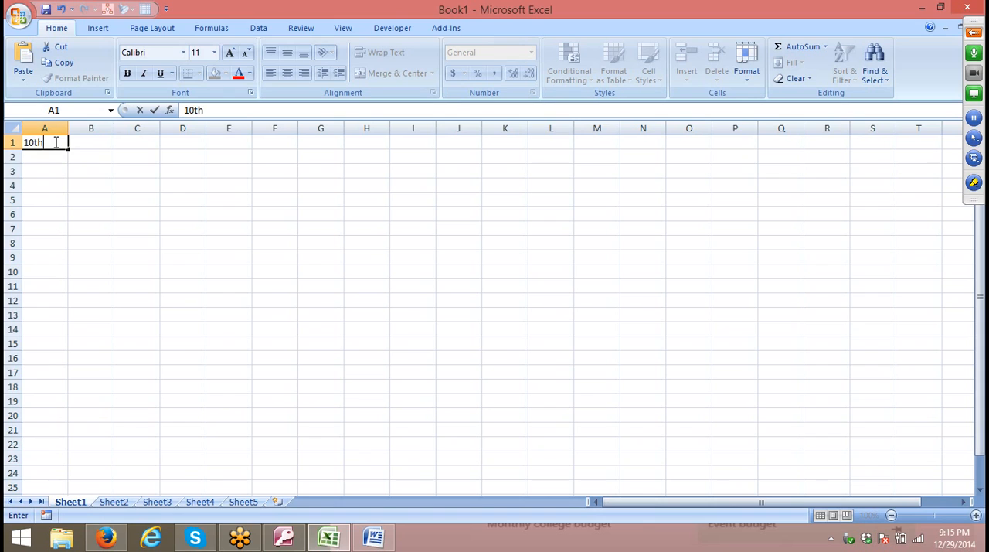
{"action": "key", "text": "Return"}
{"action": "left_click", "coordinate": [55, 142]}
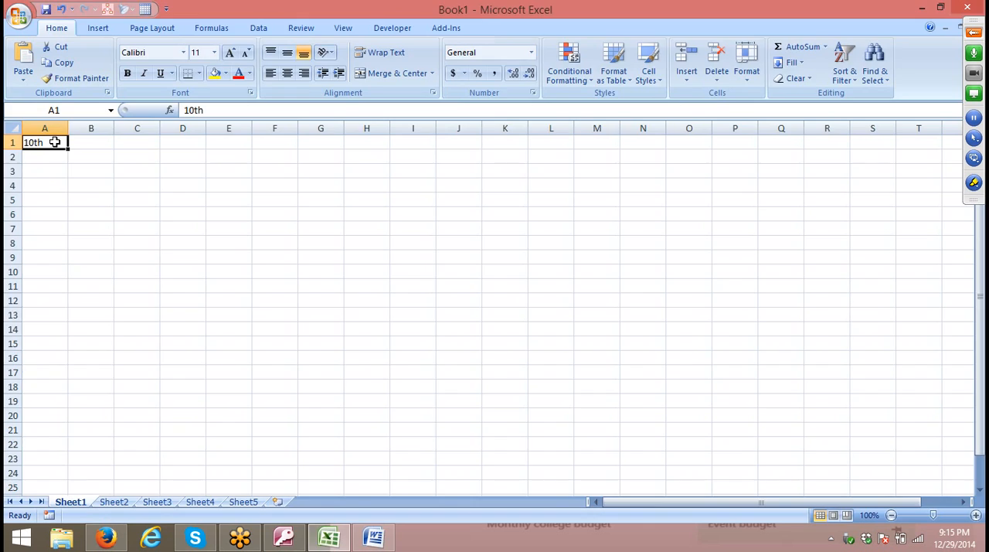
Switch to the Word document to examine how the ordinal suffixes are formatted, and return to the Excel workbook.
{"action": "key", "text": "alt+Tab"}
{"action": "key", "text": "Up"}
{"action": "key", "text": "Up"}
{"action": "key", "text": "Right"}
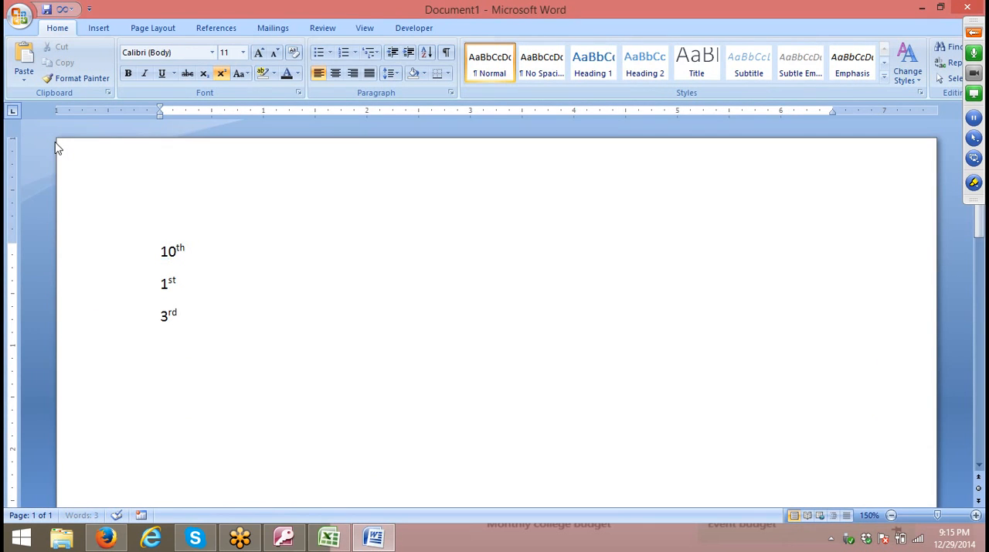
{"action": "key", "text": "Down"}
{"action": "key", "text": "Up"}
{"action": "key", "text": "alt+Tab"}
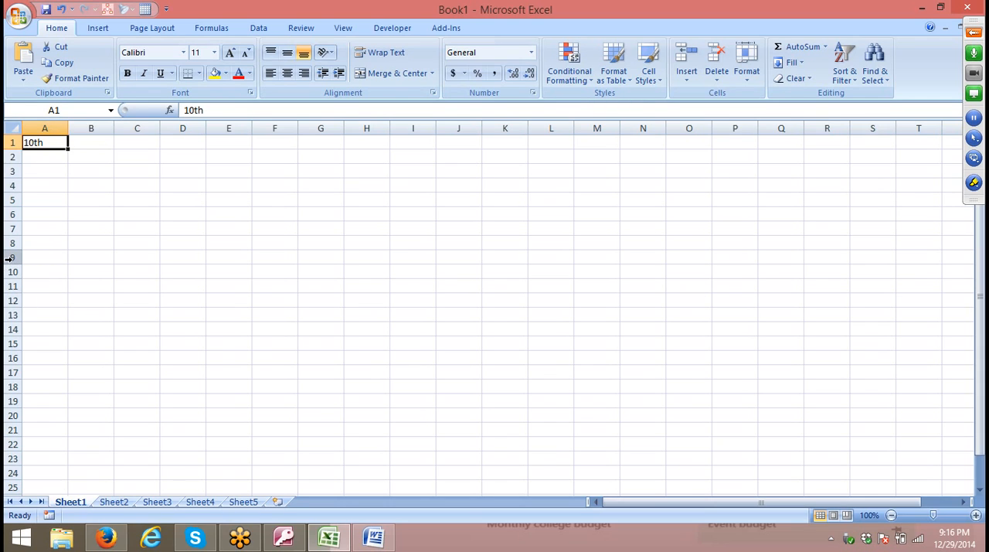
Format only the "th" of 10th in cell A1 as superscript and commit the cell.
{"action": "double_click", "coordinate": [35, 142]}
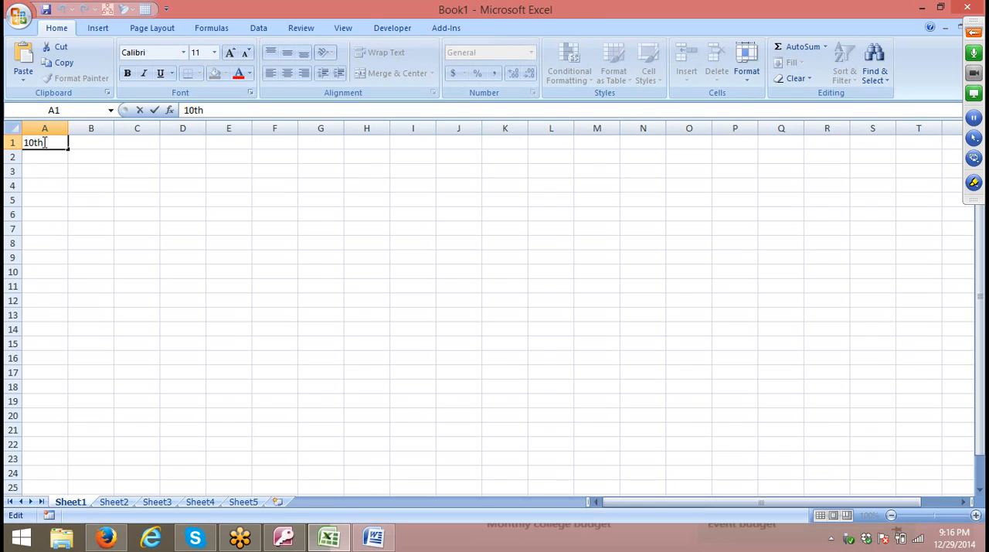
{"action": "left_click_drag", "start_coordinate": [34, 142], "coordinate": [87, 143]}
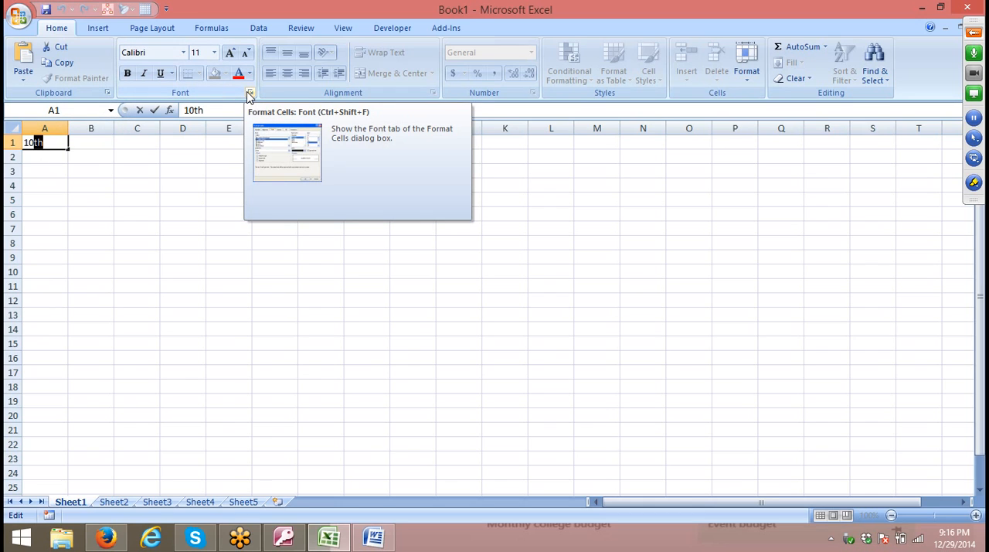
{"action": "right_click", "coordinate": [38, 143]}
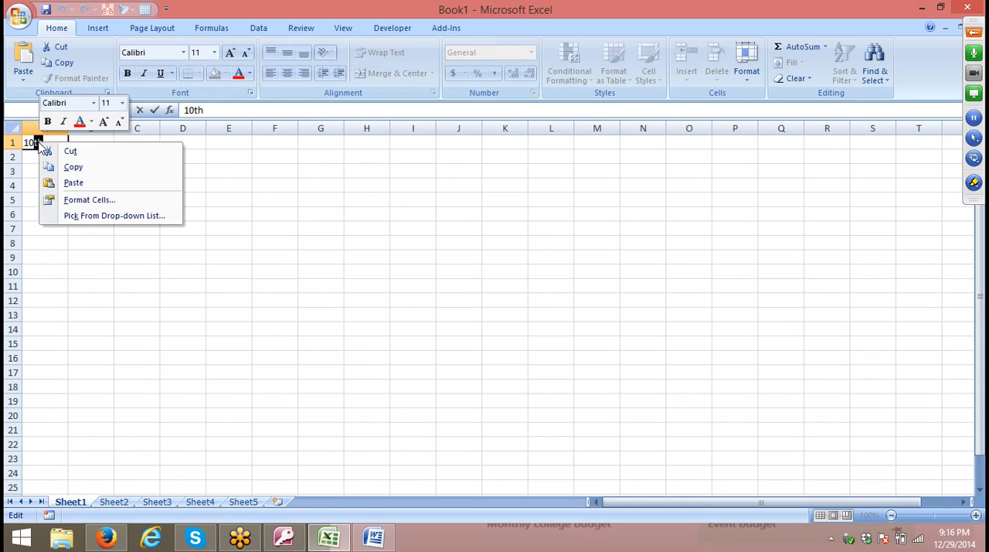
{"action": "left_click", "coordinate": [78, 201]}
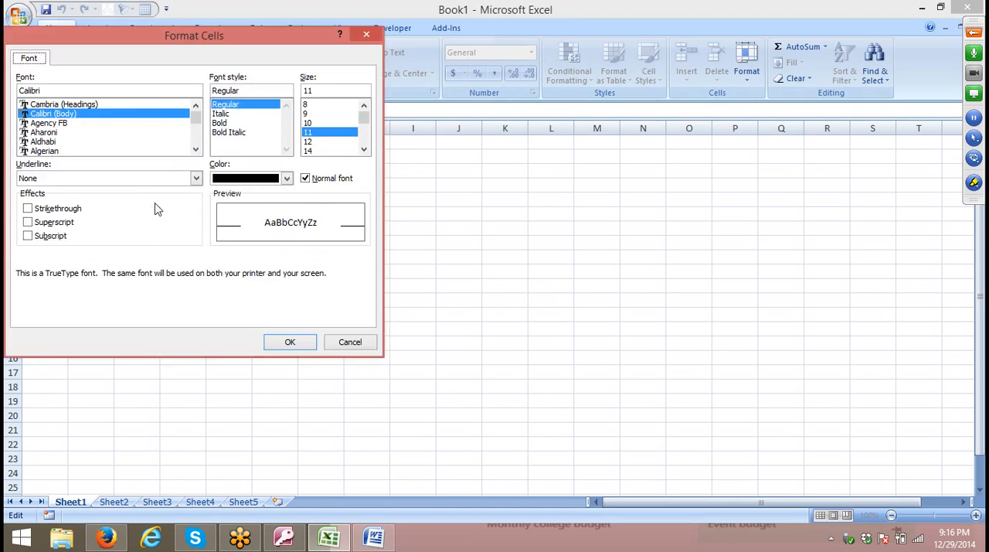
{"action": "left_click_drag", "start_coordinate": [162, 30], "coordinate": [357, 56]}
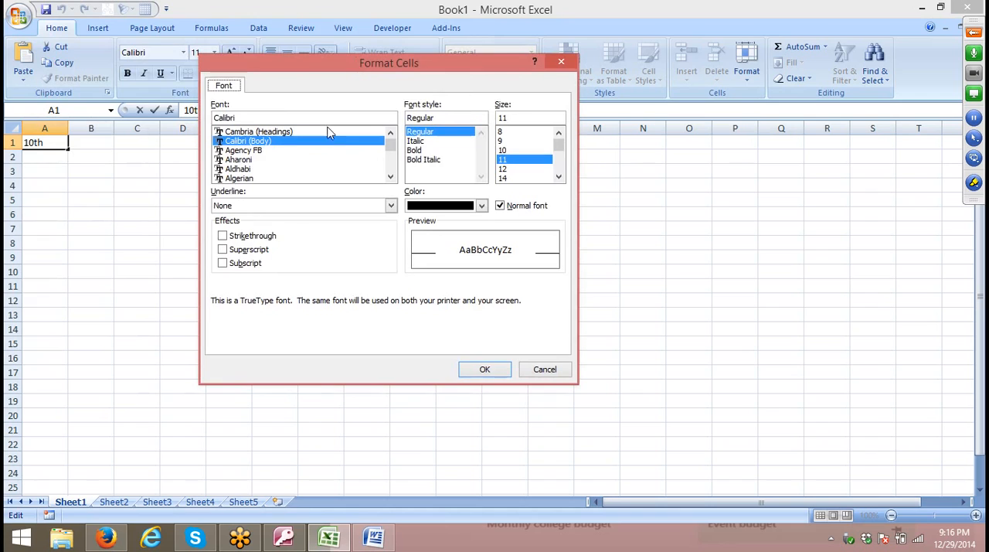
{"action": "left_click", "coordinate": [269, 237]}
{"action": "left_click", "coordinate": [269, 237]}
{"action": "left_click", "coordinate": [259, 250]}
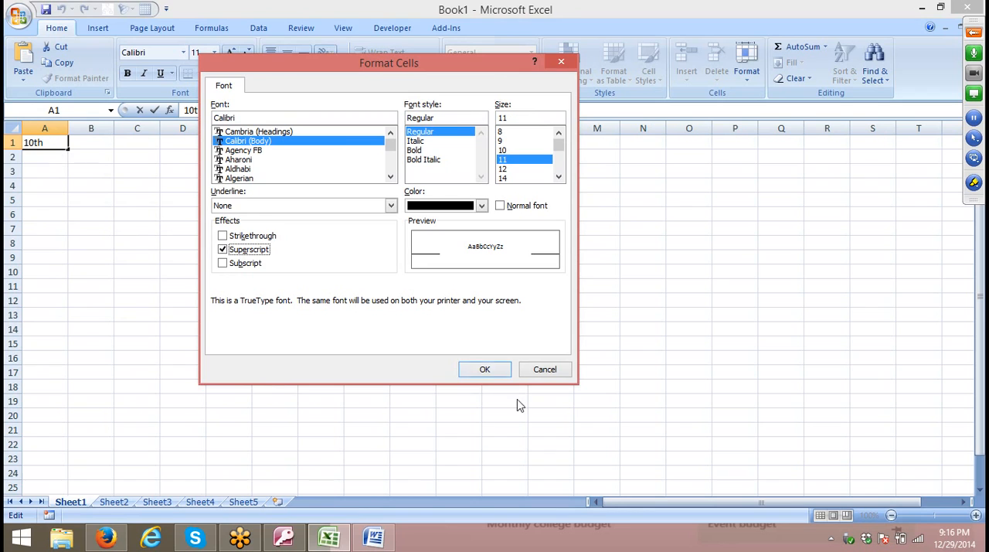
{"action": "left_click", "coordinate": [473, 369]}
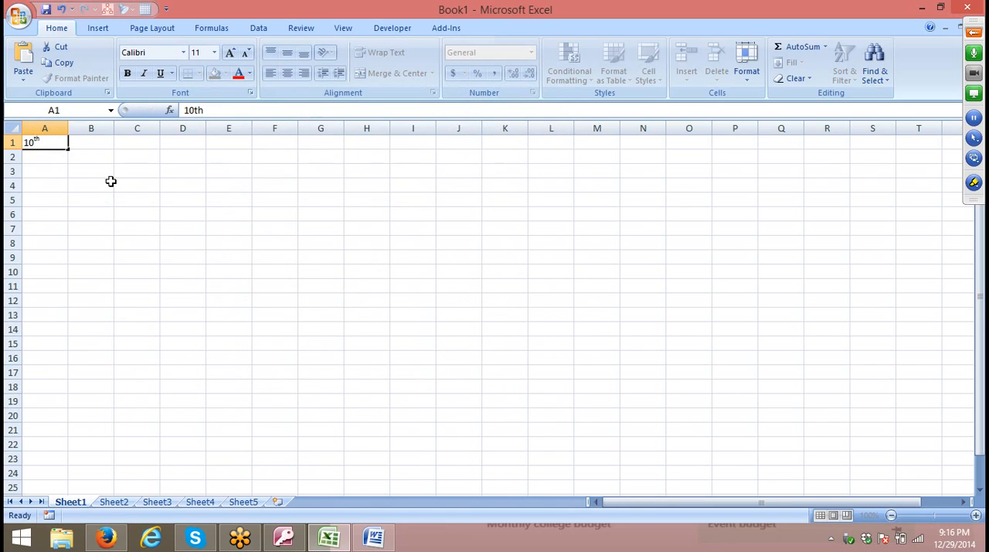
{"action": "left_click", "coordinate": [110, 185]}
Enter 23rd in cell B3.
{"action": "double_click", "coordinate": [80, 171]}
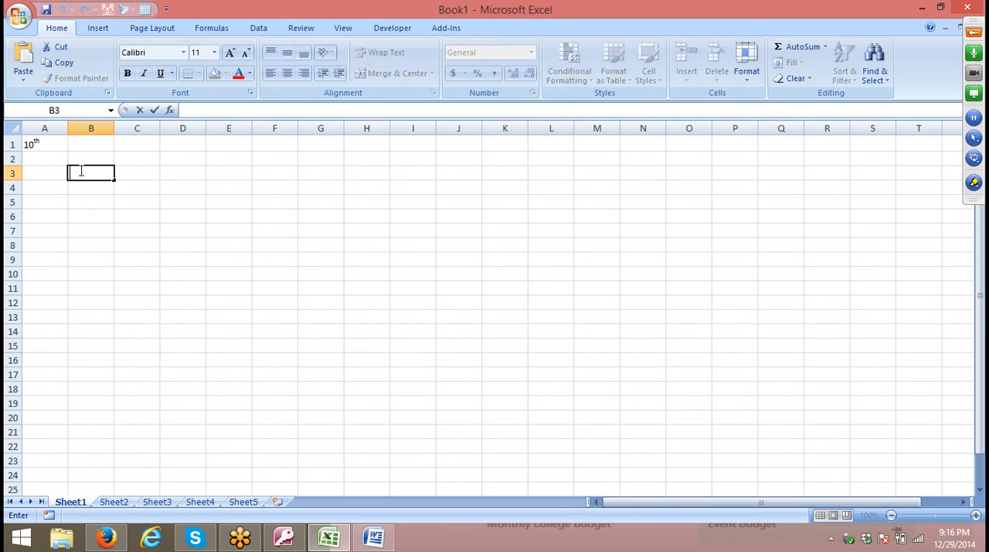
{"action": "type", "text": "2"}
{"action": "type", "text": "nd"}
{"action": "key", "text": "Return"}
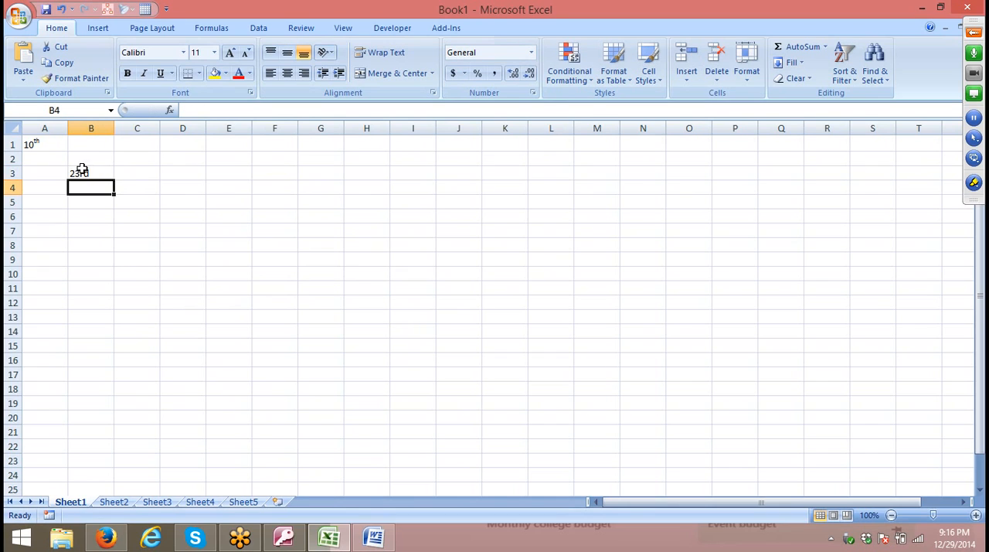
Try formatting the whole of cell B3 as superscript, and undo that formatting.
{"action": "left_click", "coordinate": [80, 171]}
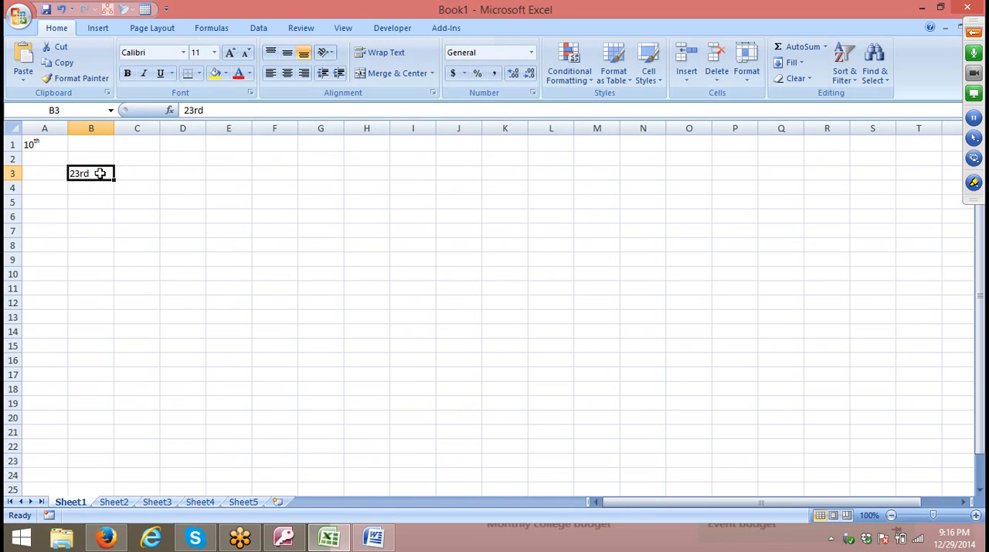
{"action": "left_click", "coordinate": [250, 92]}
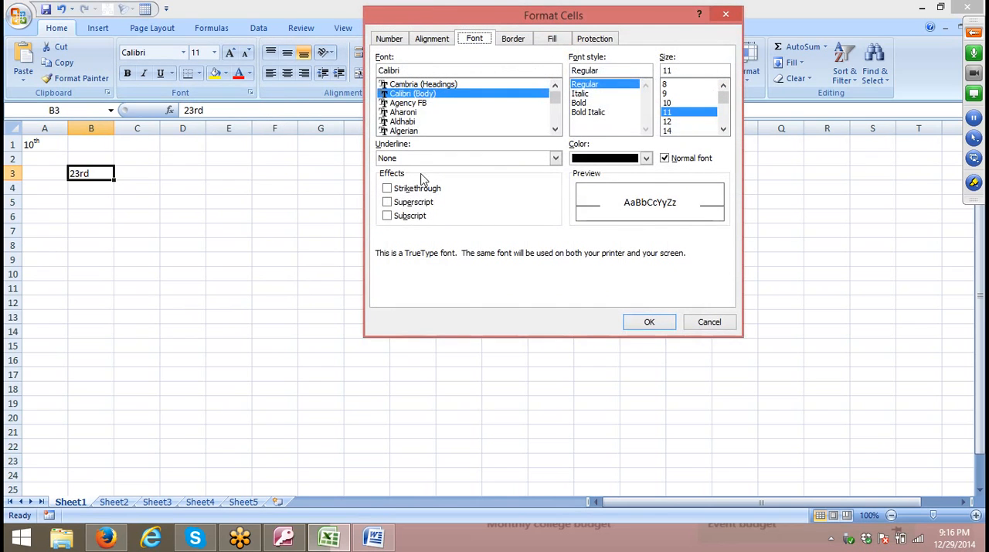
{"action": "left_click", "coordinate": [398, 201]}
{"action": "left_click", "coordinate": [649, 322]}
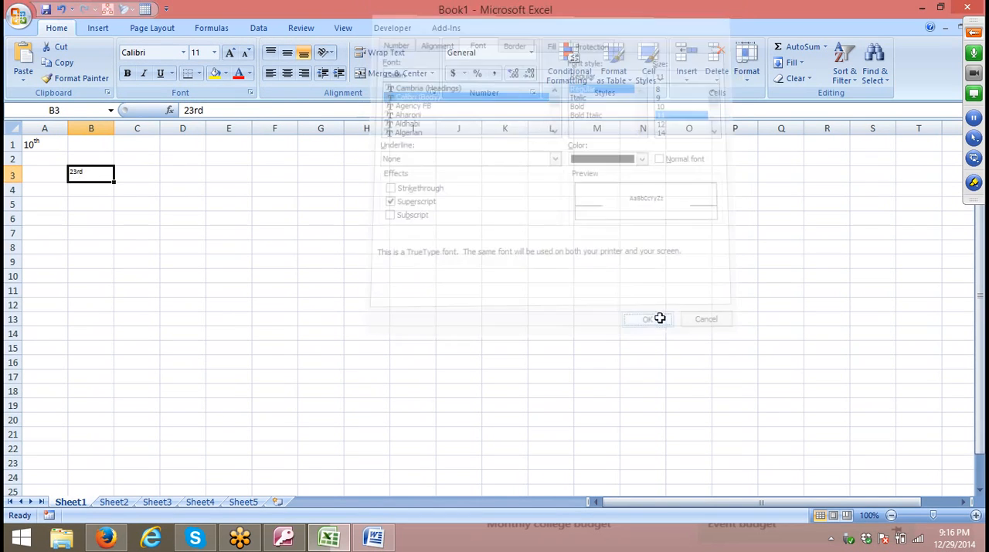
{"action": "left_click", "coordinate": [487, 290]}
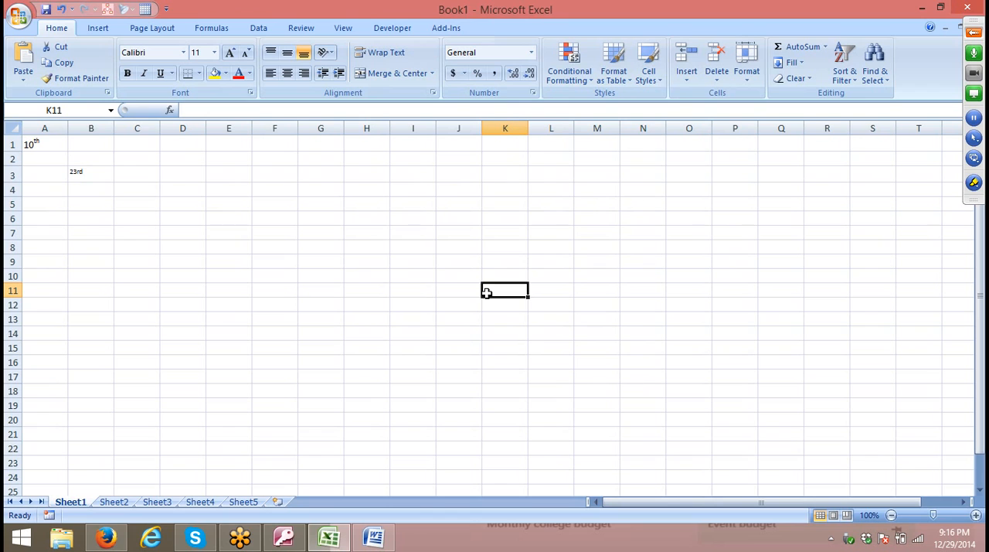
{"action": "key", "text": "ctrl+z"}
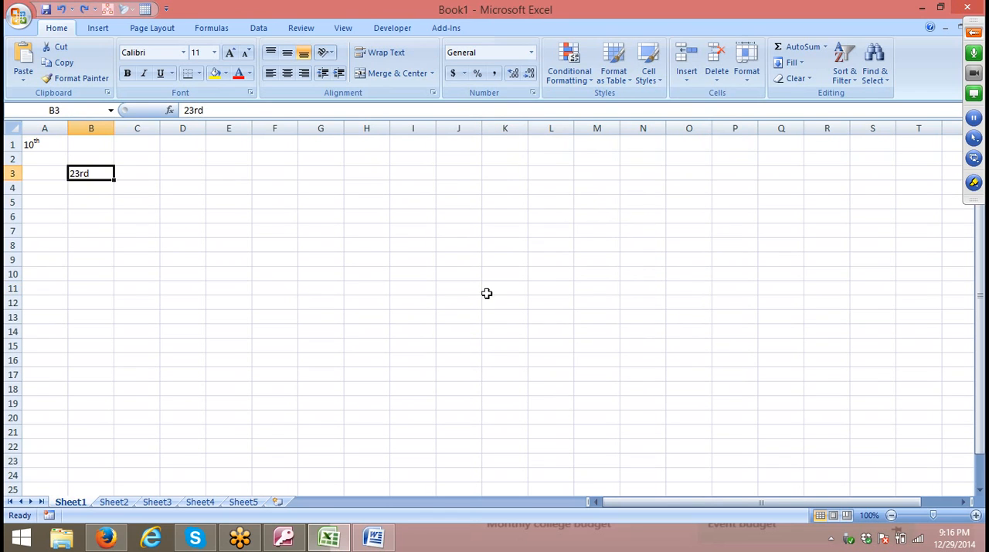
Format only the "rd" of 23rd in cell B3 as superscript and commit the cell.
{"action": "scroll", "coordinate": [97, 173], "scroll_direction": "up", "scroll_amount": 1}
{"action": "scroll", "coordinate": [97, 181], "scroll_direction": "up", "scroll_amount": 1}
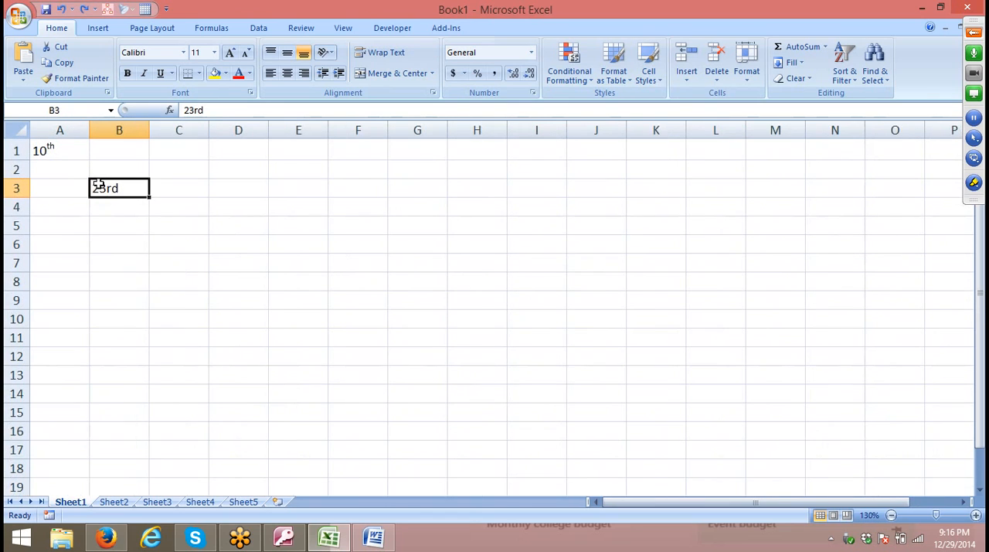
{"action": "double_click", "coordinate": [105, 185]}
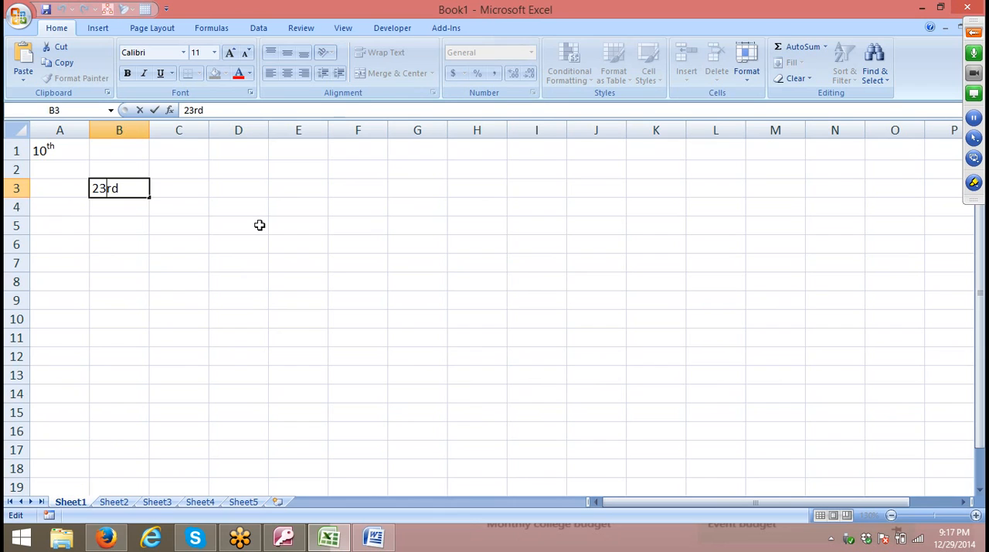
{"action": "key", "text": "shift+Right"}
{"action": "key", "text": "shift+Right"}
{"action": "right_click", "coordinate": [110, 191]}
{"action": "left_click", "coordinate": [157, 250]}
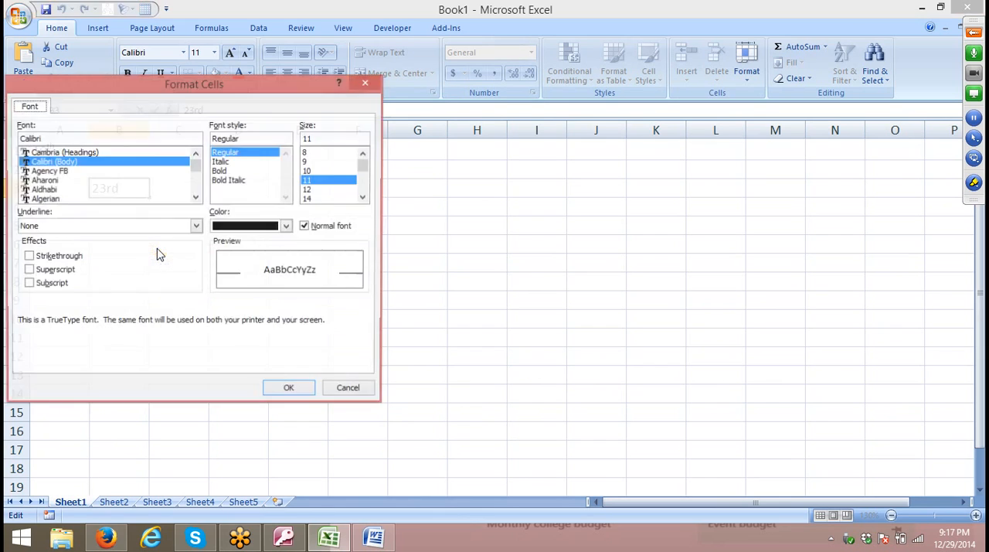
{"action": "left_click", "coordinate": [49, 270]}
{"action": "left_click_drag", "start_coordinate": [188, 87], "coordinate": [500, 67]}
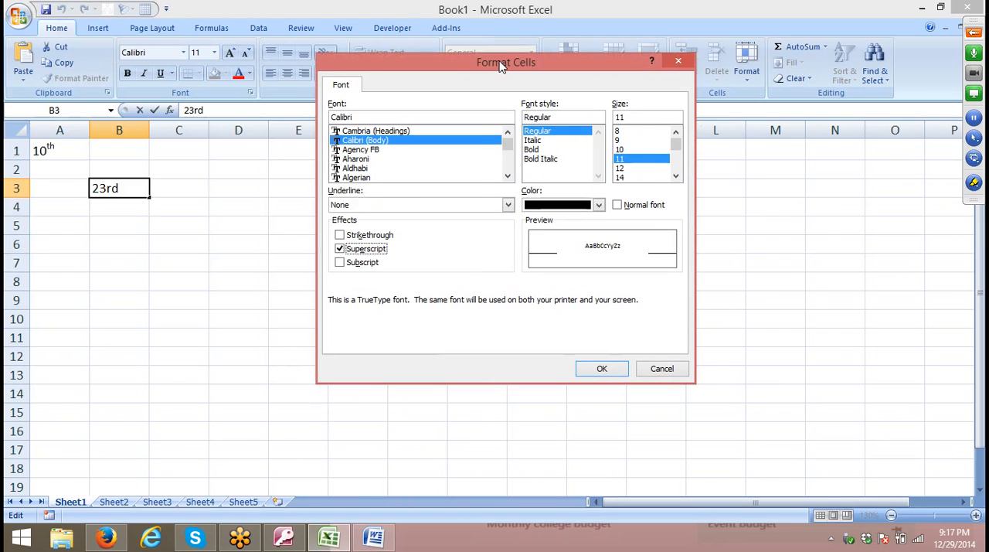
{"action": "left_click", "coordinate": [607, 369]}
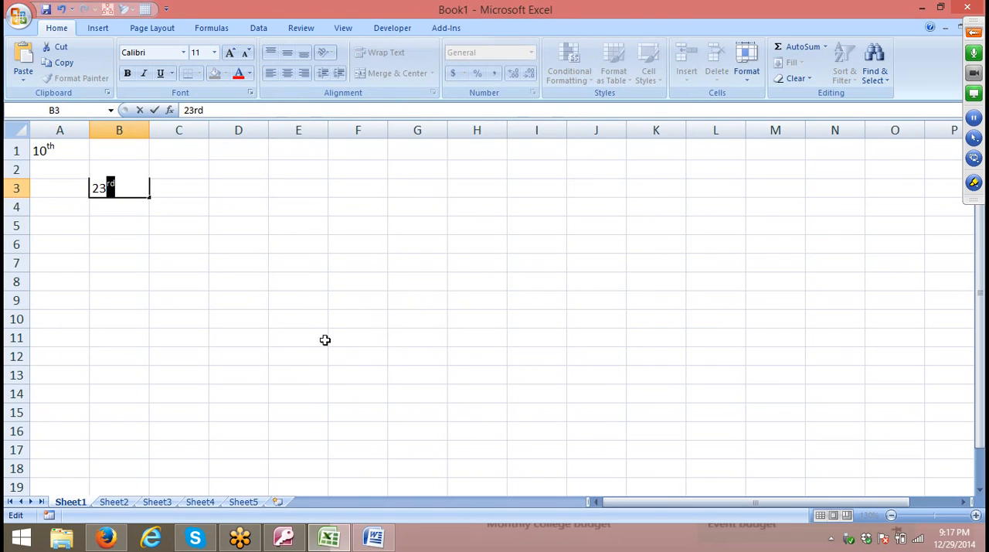
{"action": "left_click", "coordinate": [284, 317]}
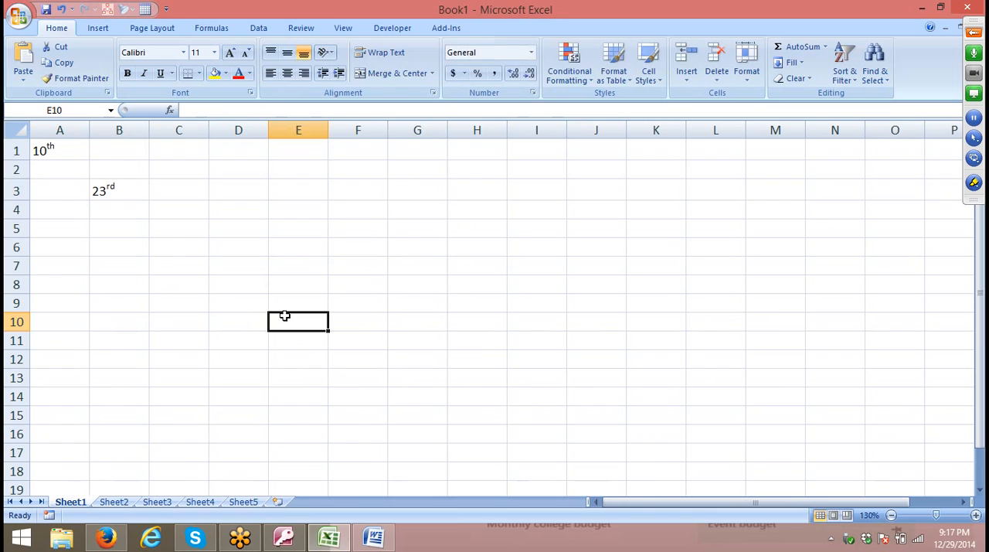
{"action": "left_click", "coordinate": [117, 193]}
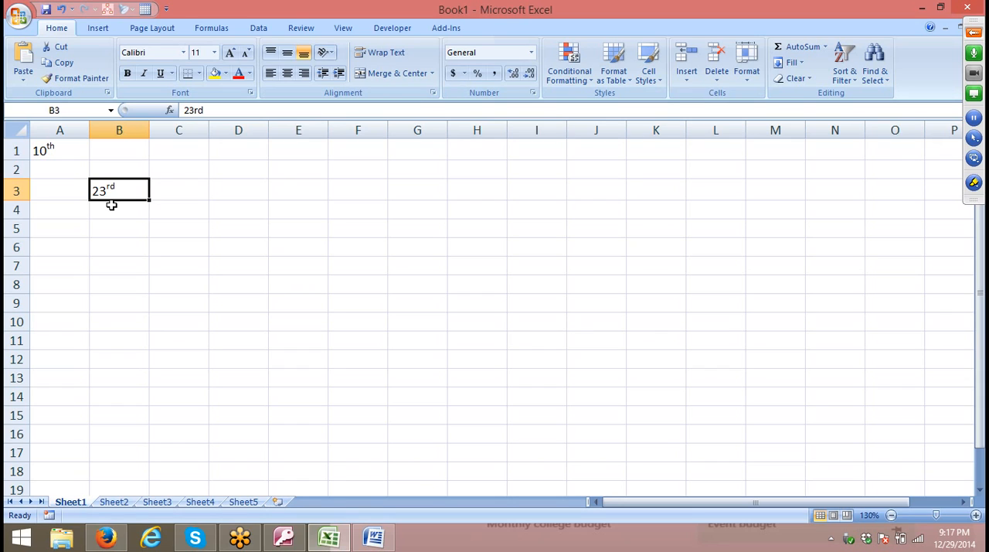
{"action": "key", "text": "Down"}
{"action": "key", "text": "Down"}
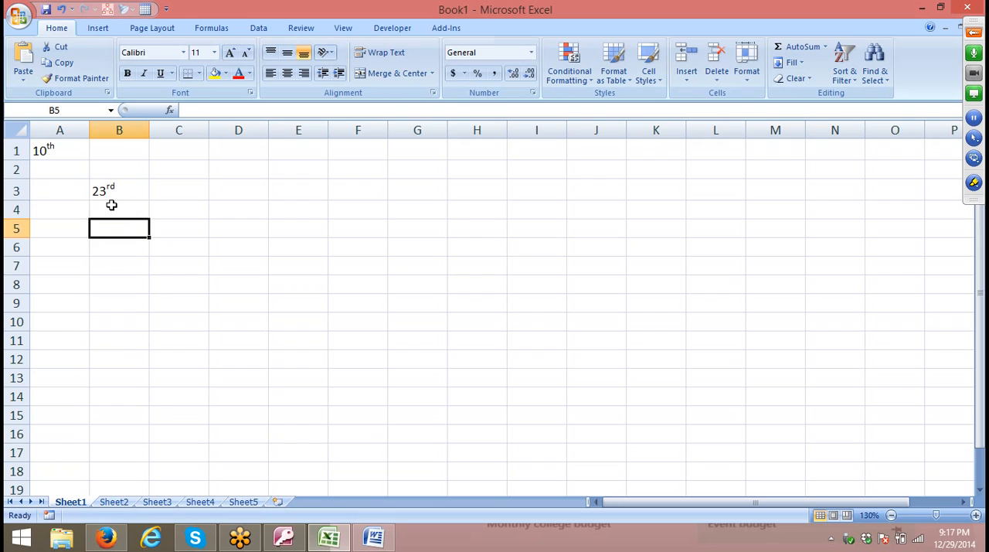
{"action": "key", "text": "Right"}
{"action": "key", "text": "Down"}
{"action": "key", "text": "Left"}
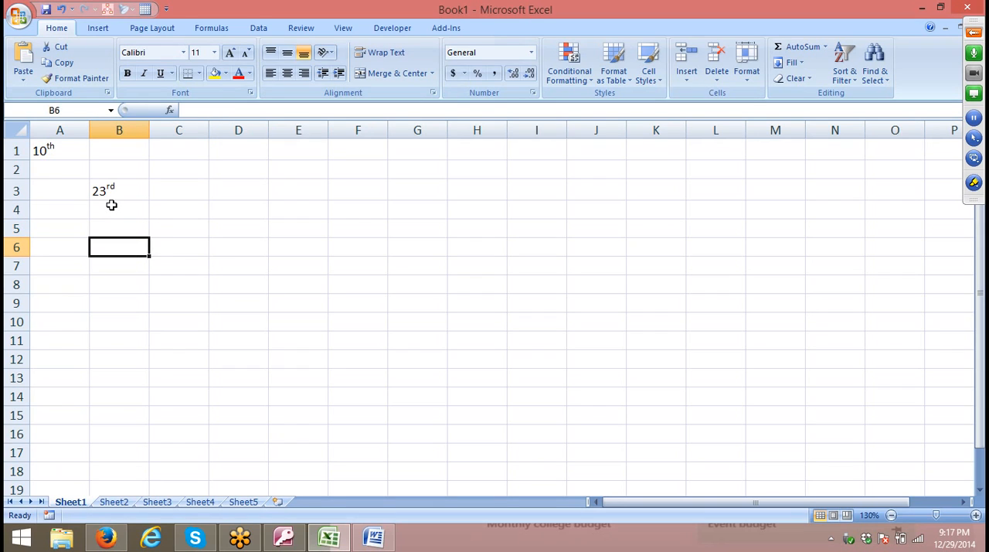
Enter 10o in cell B6.
{"action": "type", "text": "10o"}
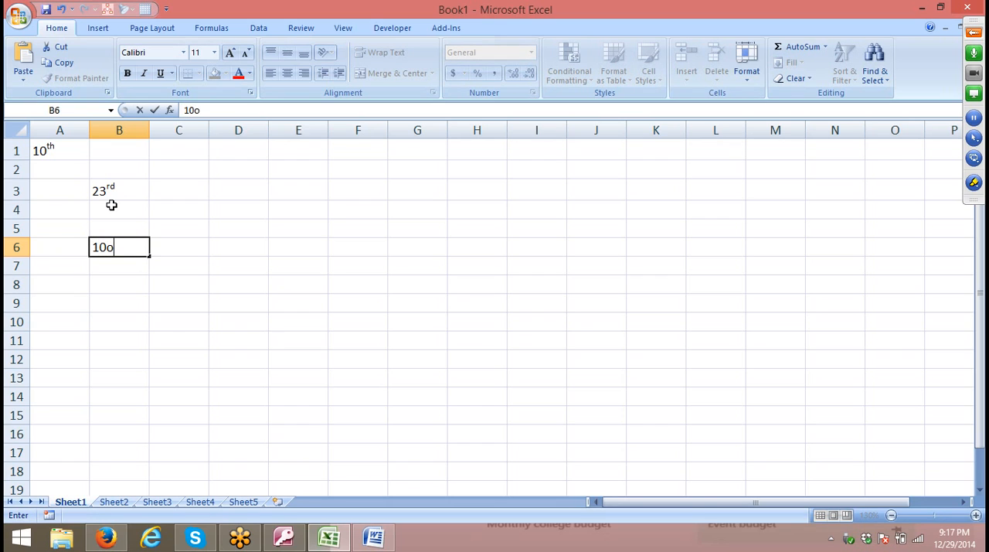
{"action": "key", "text": "Return"}
{"action": "key", "text": "Up"}
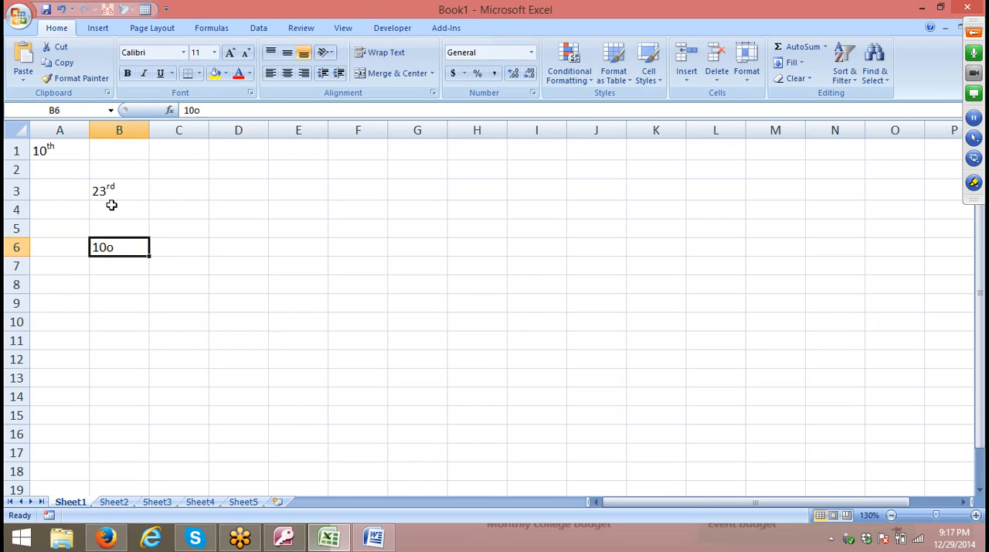
{"action": "key", "text": "Up"}
{"action": "key", "text": "Up"}
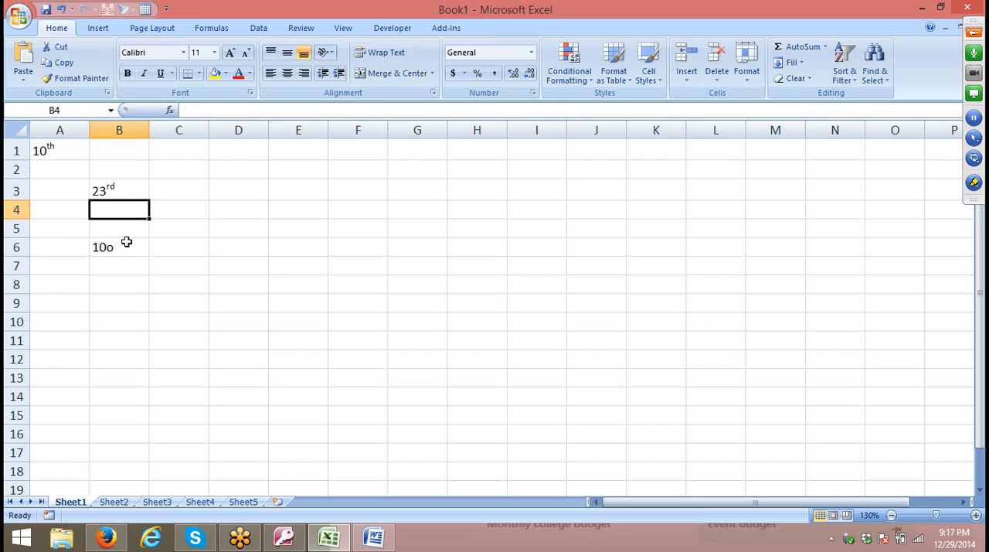
Format only the "o" of 10o in cell B6 as superscript and commit the cell.
{"action": "double_click", "coordinate": [115, 246]}
{"action": "left_click_drag", "start_coordinate": [106, 246], "coordinate": [114, 247]}
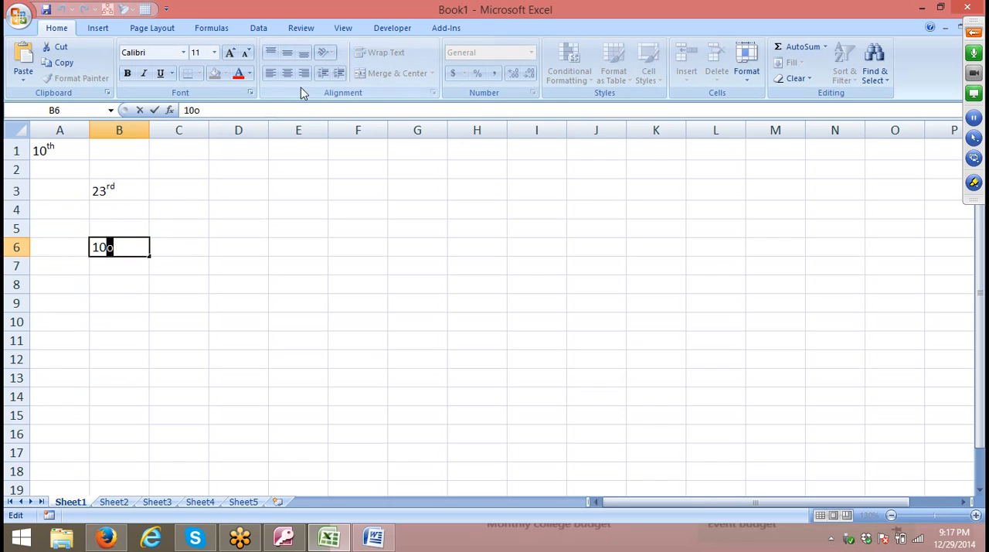
{"action": "left_click", "coordinate": [249, 93]}
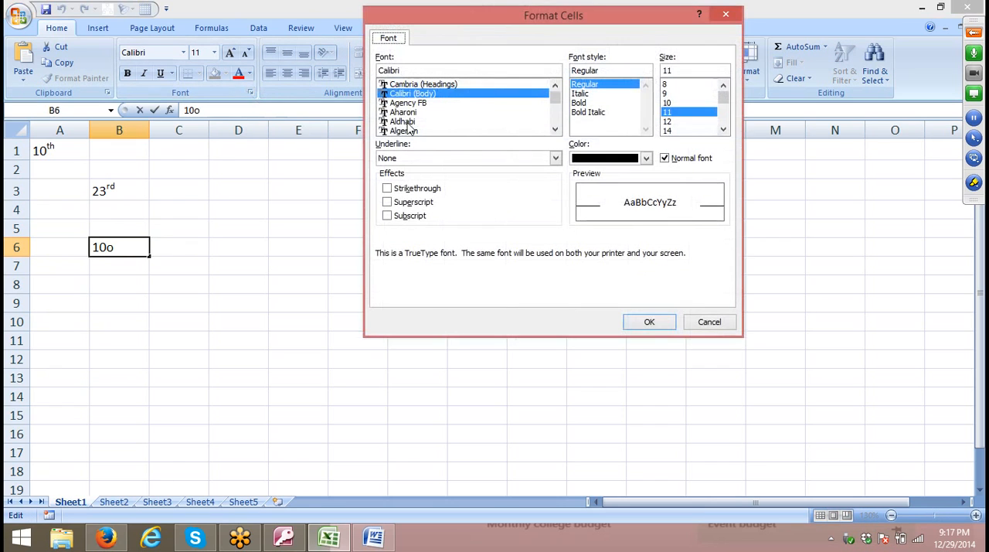
{"action": "left_click", "coordinate": [410, 201]}
{"action": "left_click", "coordinate": [649, 321]}
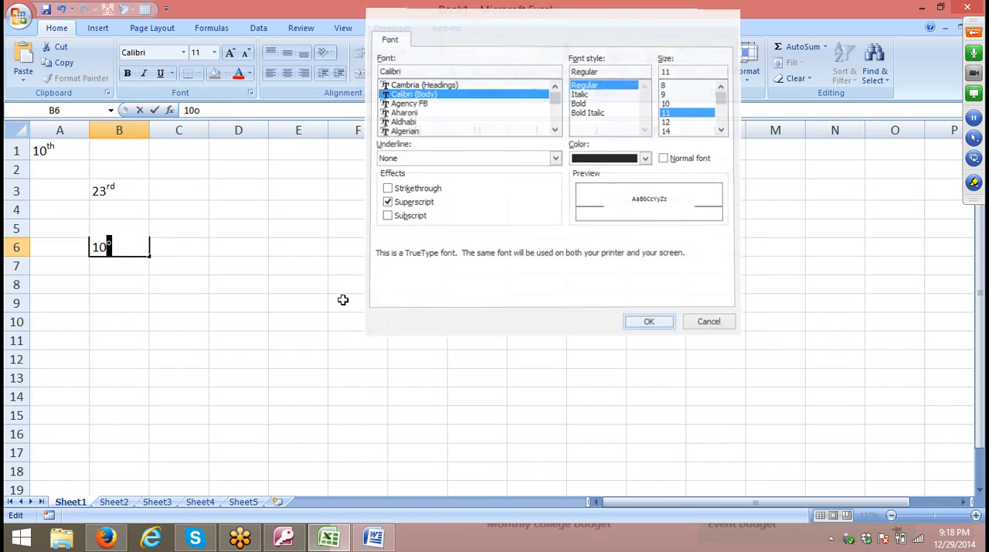
{"action": "left_click", "coordinate": [143, 288]}
Enter 102 in cell C7 and try formatting only its final 2 as superscript.
{"action": "left_click", "coordinate": [186, 270]}
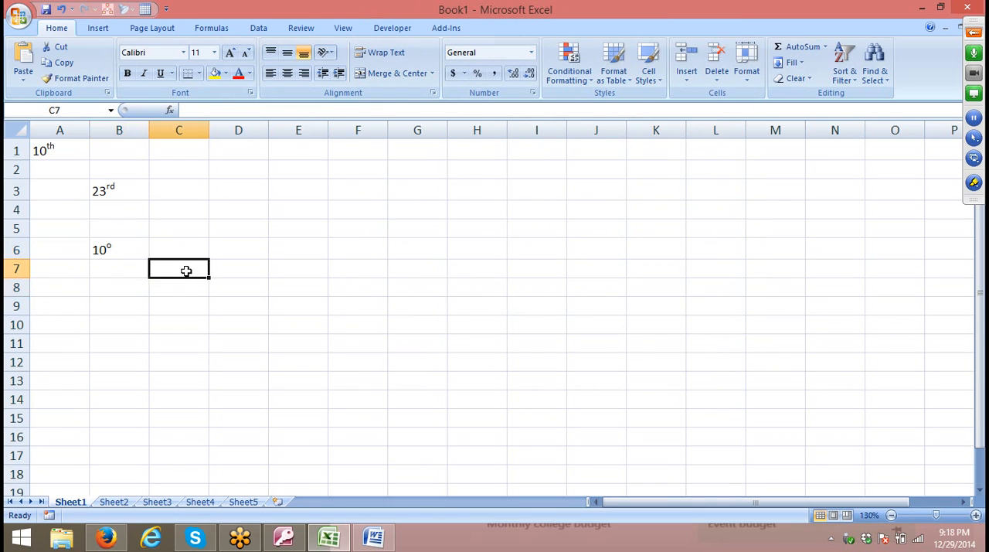
{"action": "type", "text": "10"}
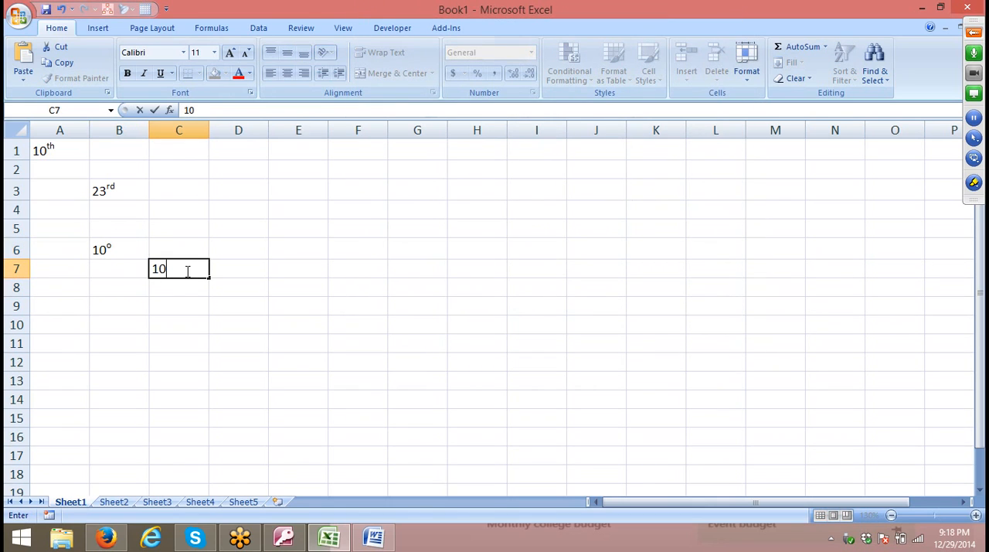
{"action": "type", "text": "2"}
{"action": "left_click_drag", "start_coordinate": [169, 269], "coordinate": [184, 268]}
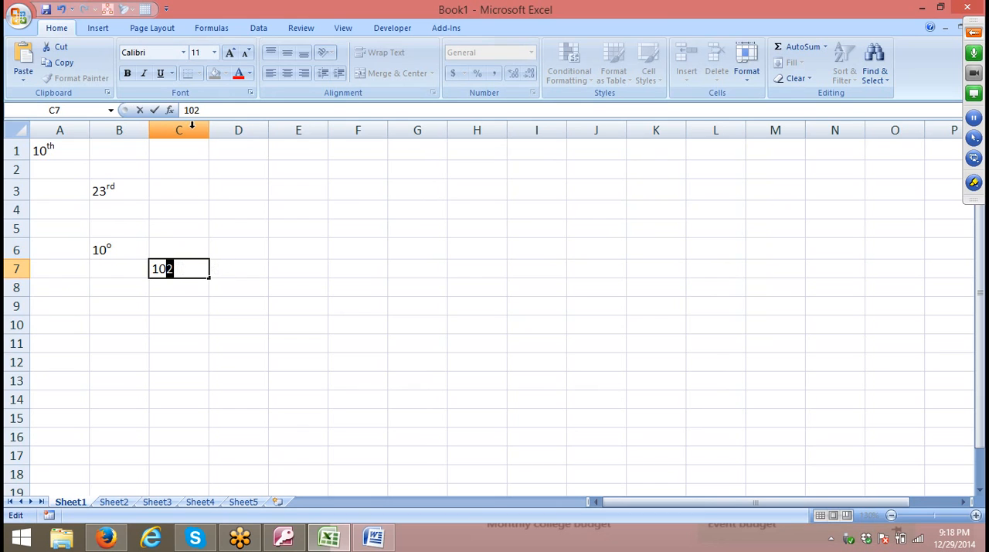
{"action": "left_click", "coordinate": [250, 93]}
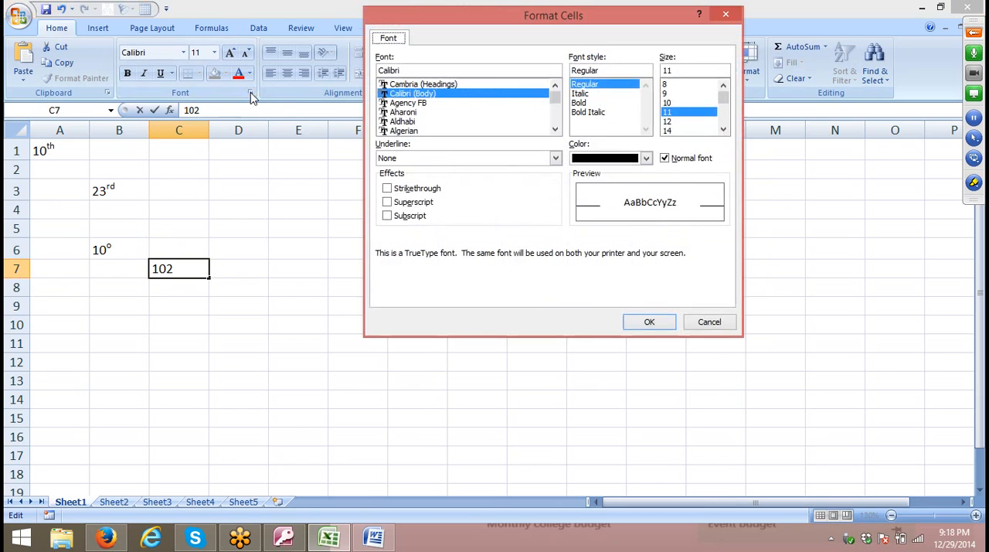
{"action": "left_click", "coordinate": [410, 203]}
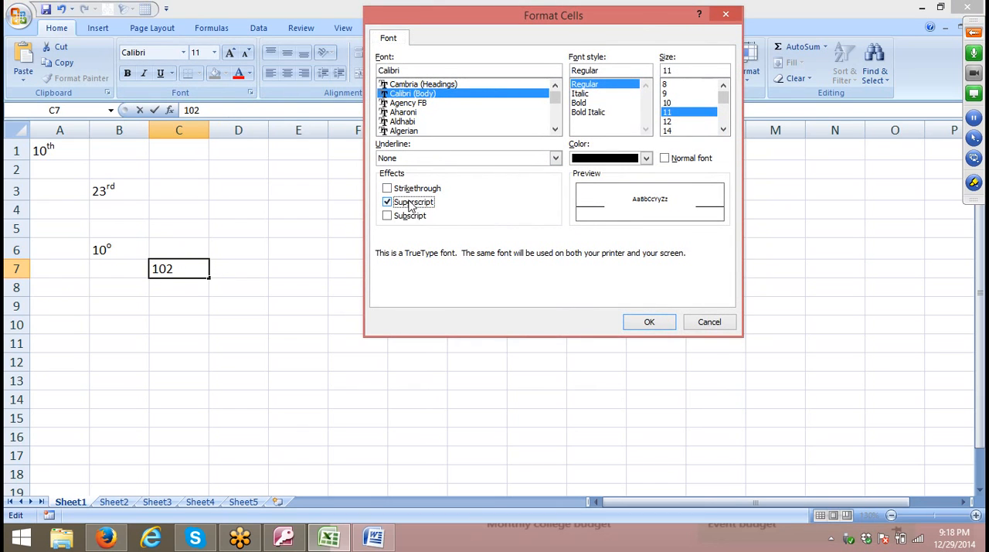
{"action": "left_click", "coordinate": [649, 322]}
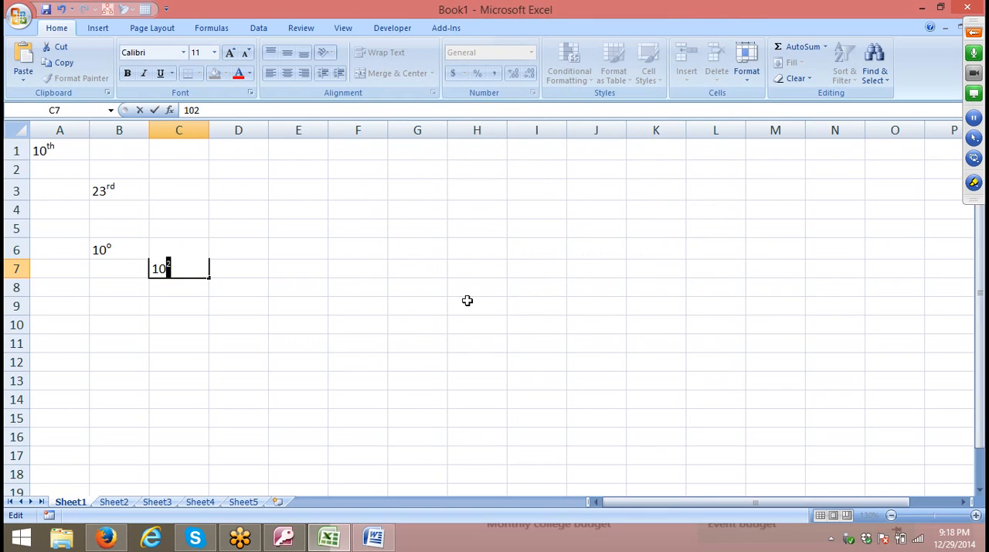
{"action": "left_click", "coordinate": [193, 276]}
{"action": "key", "text": "Return"}
{"action": "key", "text": "Up"}
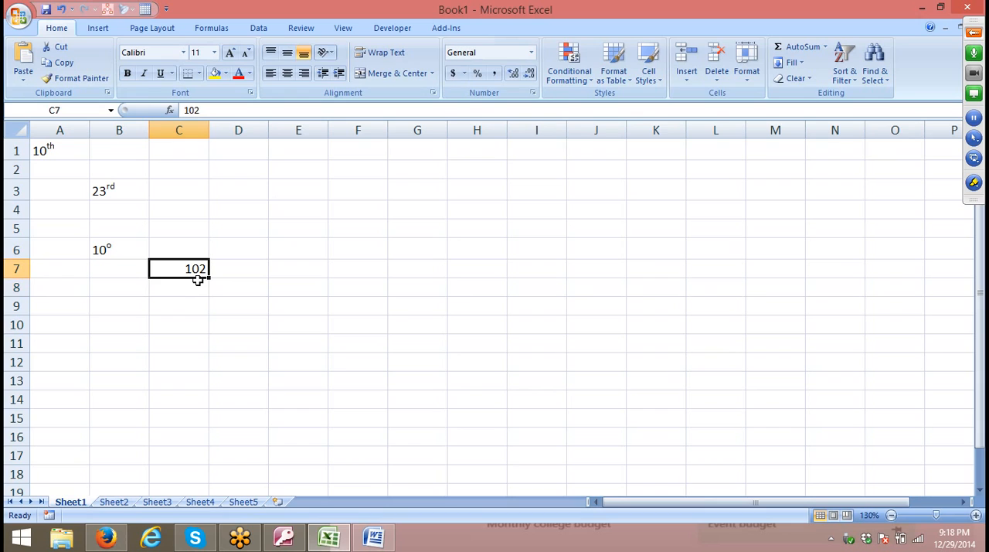
Enter 102 as text in cell C8, using a leading apostrophe.
{"action": "key", "text": "Up"}
{"action": "key", "text": "Right"}
{"action": "key", "text": "Down"}
{"action": "key", "text": "Down"}
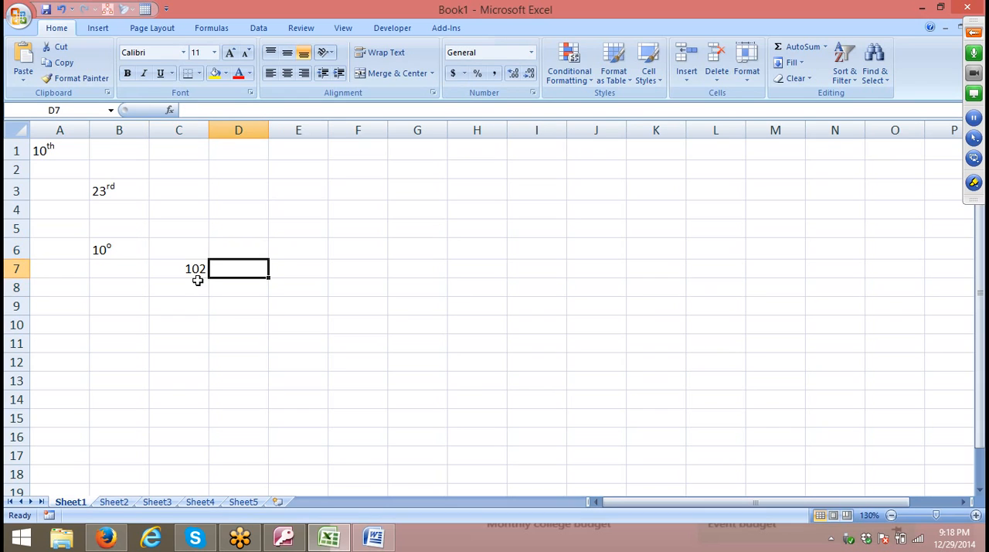
{"action": "key", "text": "Left"}
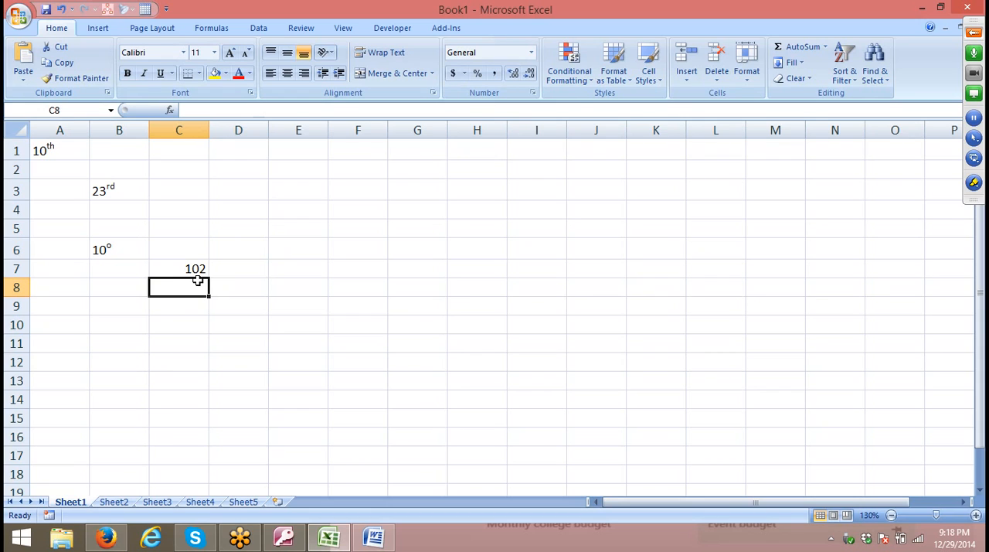
{"action": "type", "text": "'1"}
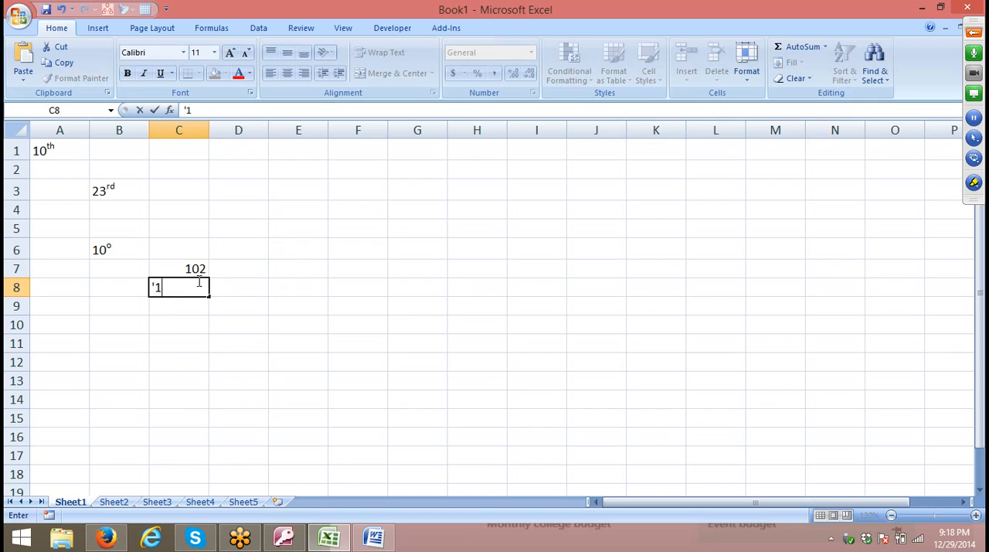
{"action": "type", "text": "02"}
{"action": "key", "text": "Return"}
{"action": "left_click", "coordinate": [198, 281]}
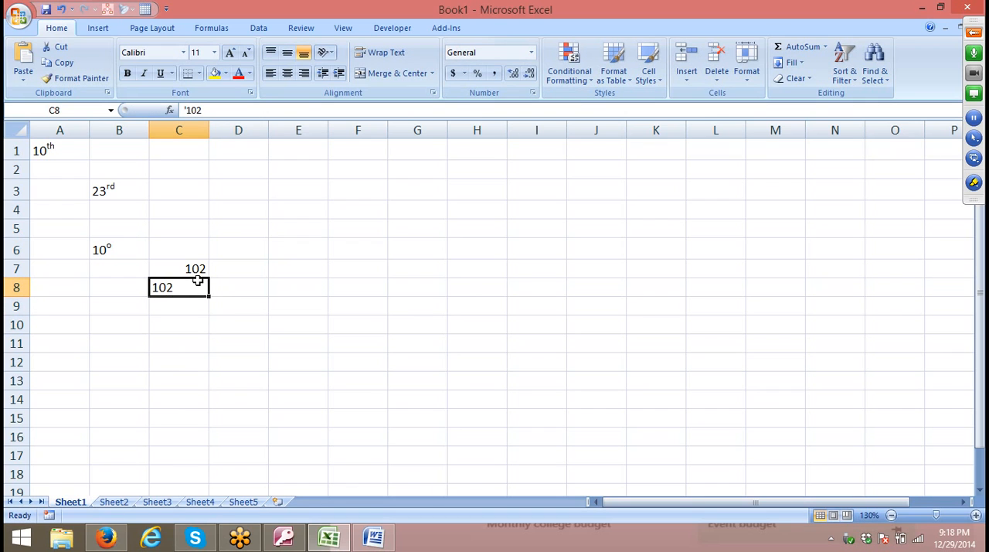
Format only the final 2 of the text 102 in cell C8 as superscript and commit the cell.
{"action": "double_click", "coordinate": [173, 287]}
{"action": "left_click_drag", "start_coordinate": [169, 288], "coordinate": [183, 288]}
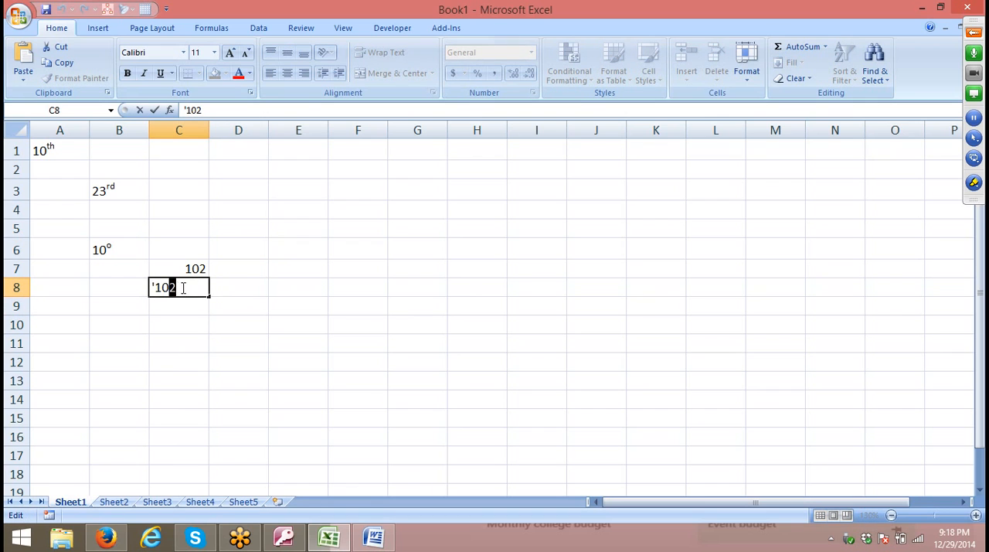
{"action": "left_click", "coordinate": [251, 93]}
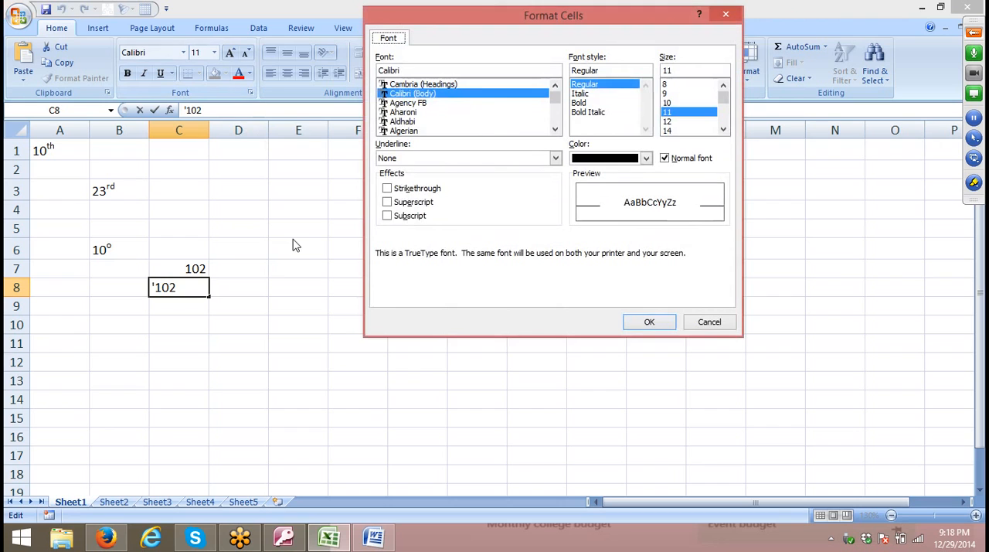
{"action": "left_click", "coordinate": [397, 201]}
{"action": "left_click", "coordinate": [648, 323]}
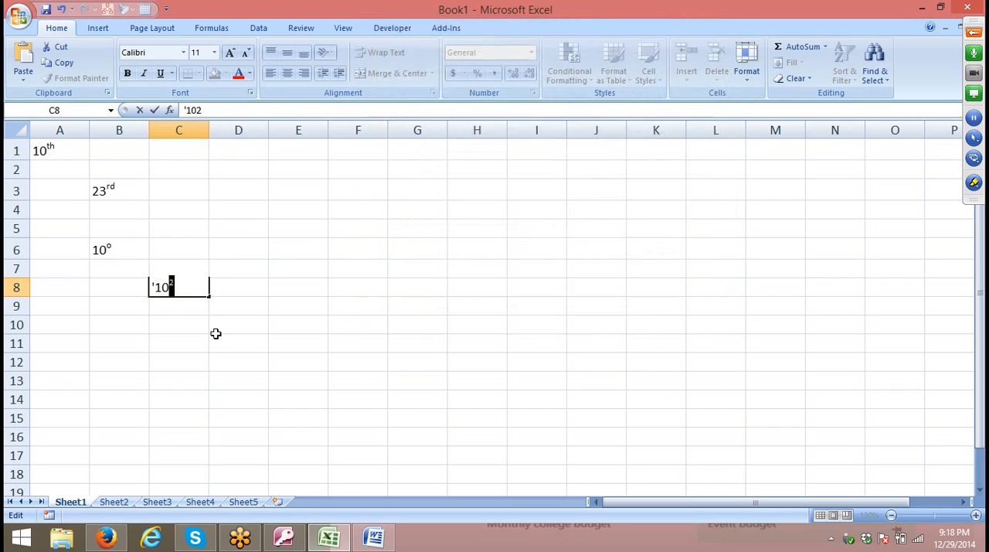
{"action": "left_click", "coordinate": [216, 332]}
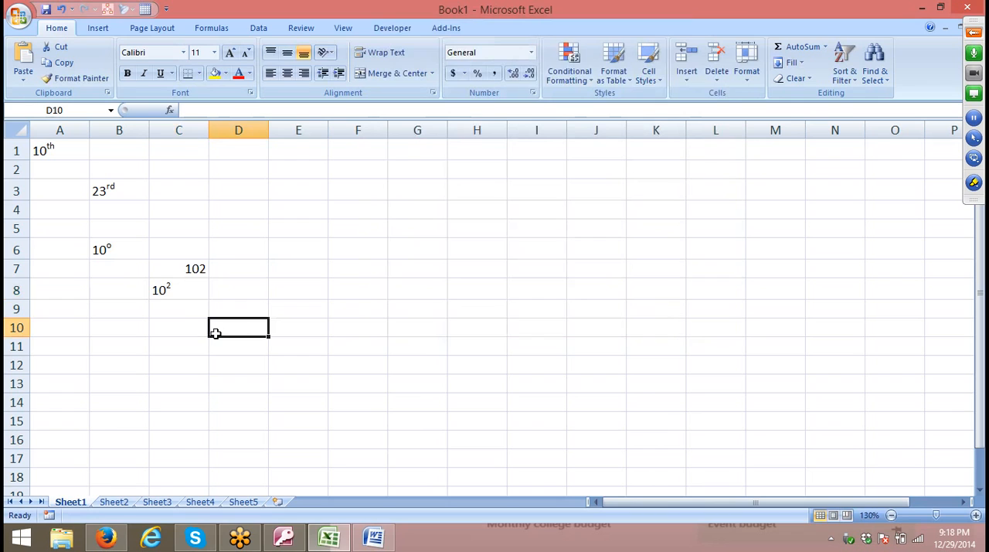
Enter H2O in cell A10.
{"action": "left_click", "coordinate": [177, 304]}
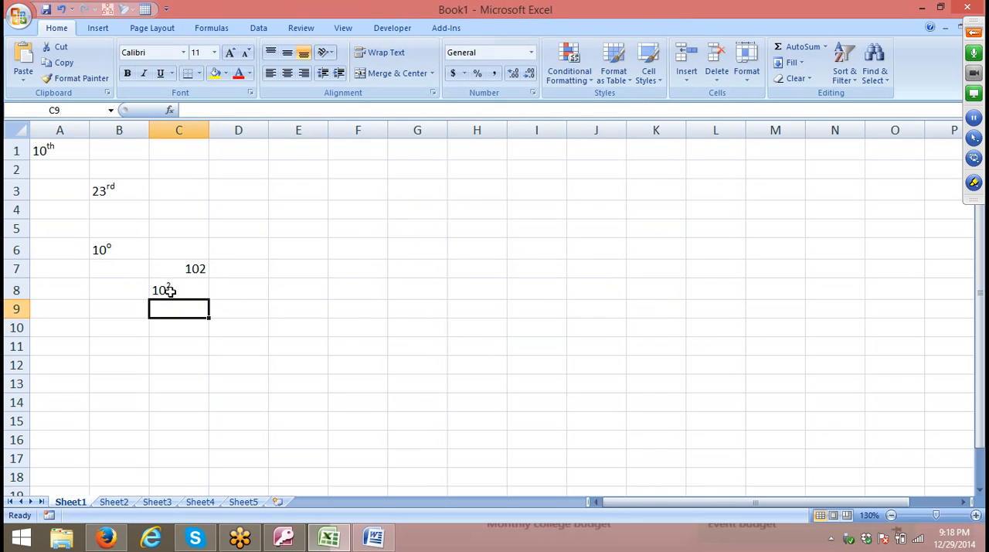
{"action": "left_click", "coordinate": [171, 290]}
{"action": "left_click", "coordinate": [169, 320]}
{"action": "left_click", "coordinate": [88, 329]}
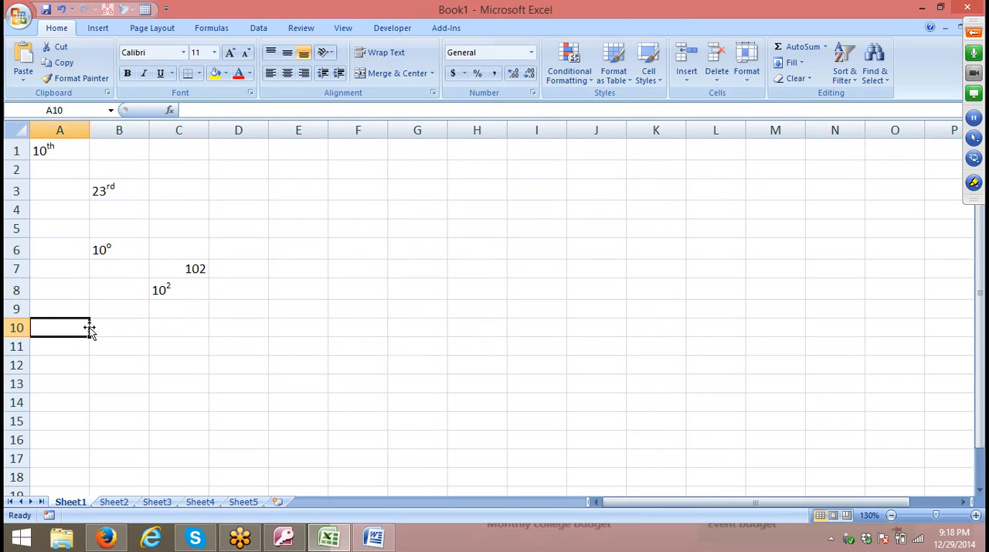
{"action": "type", "text": "H2O"}
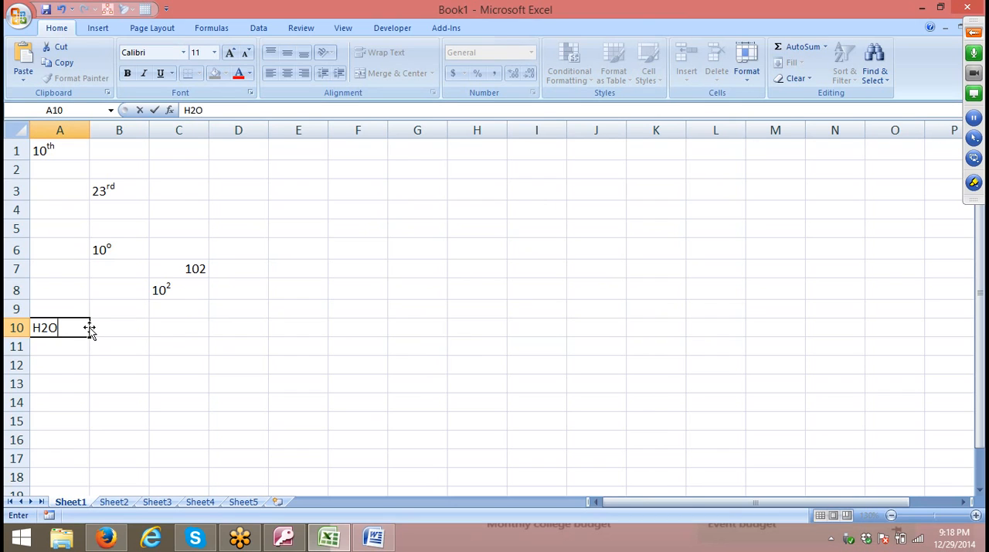
{"action": "key", "text": "Return"}
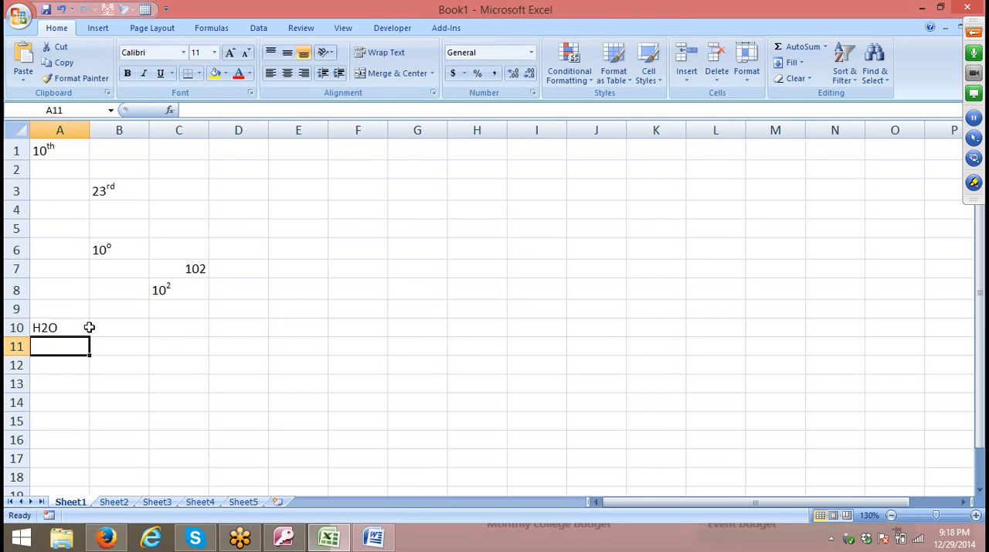
Format only the 2 of H2O in cell A10 as subscript and commit the cell.
{"action": "double_click", "coordinate": [44, 328]}
{"action": "left_click_drag", "start_coordinate": [40, 328], "coordinate": [46, 327]}
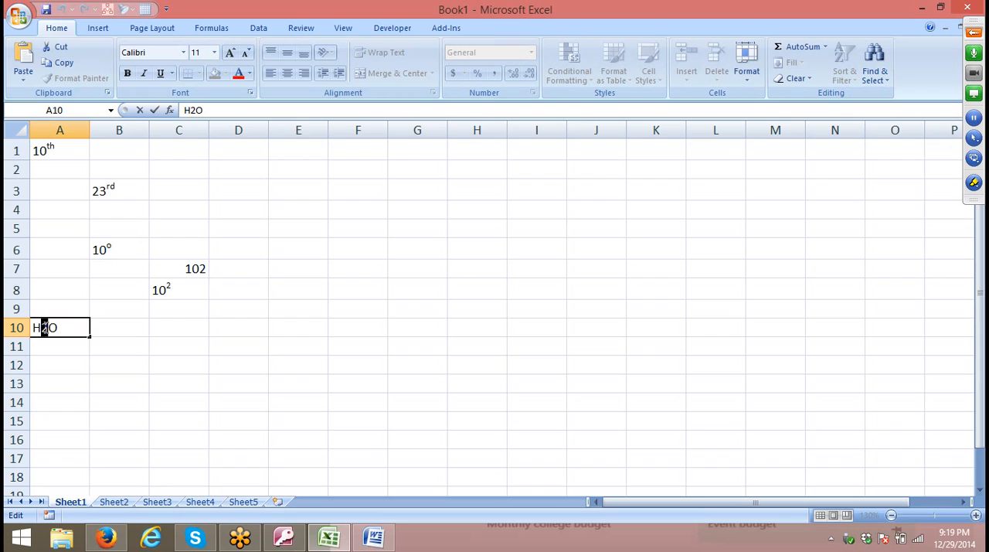
{"action": "left_click", "coordinate": [251, 92]}
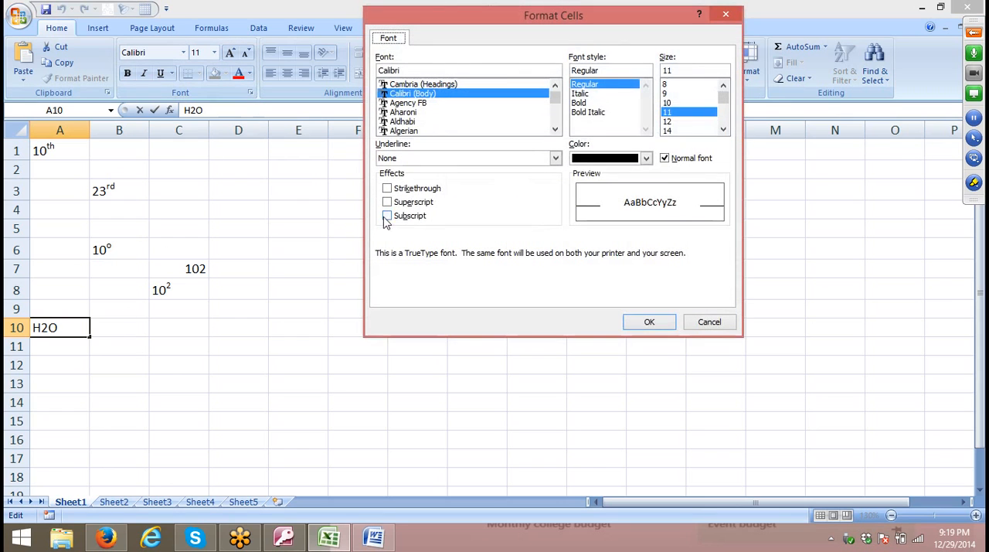
{"action": "left_click", "coordinate": [401, 216]}
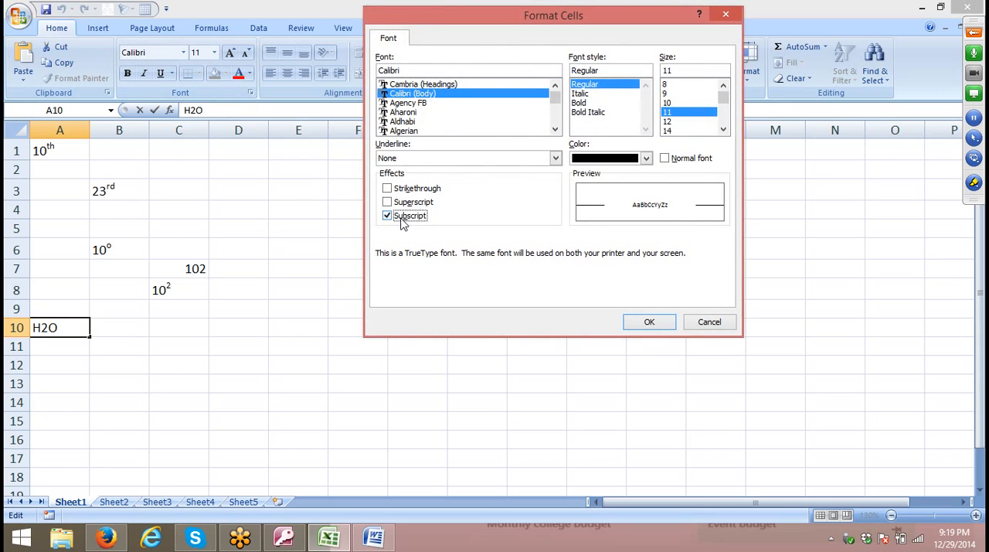
{"action": "left_click", "coordinate": [648, 320]}
{"action": "left_click", "coordinate": [272, 329]}
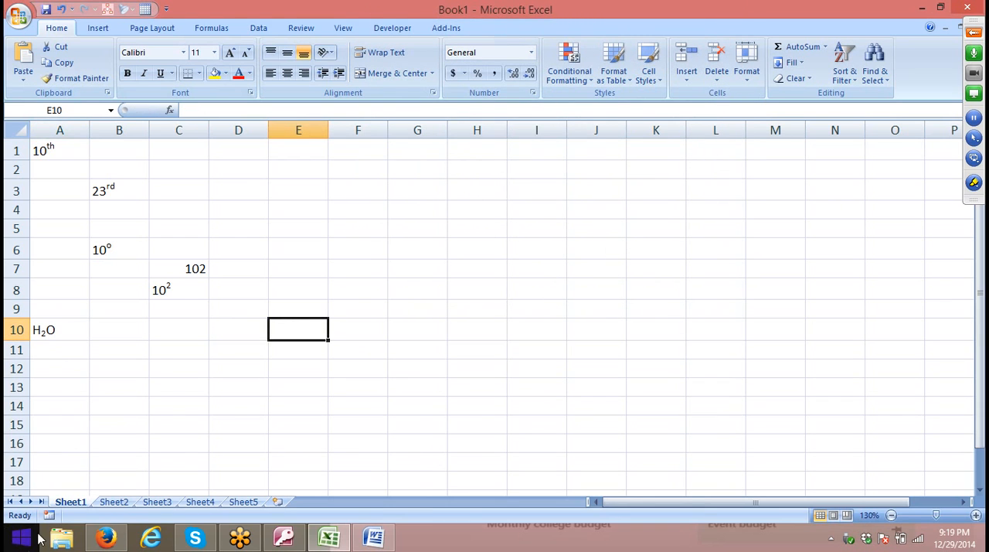
On Sheet2, enter the formula =RANDBETWEEN(10,90) in cell B1.
{"action": "left_click", "coordinate": [114, 502]}
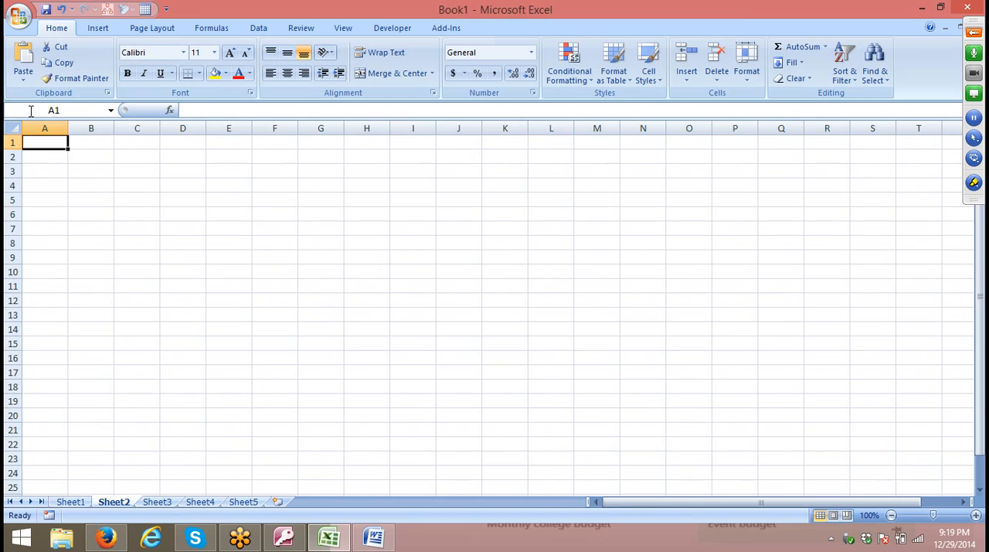
{"action": "key", "text": "Right"}
{"action": "type", "text": "=ra"}
{"action": "key", "text": "Down"}
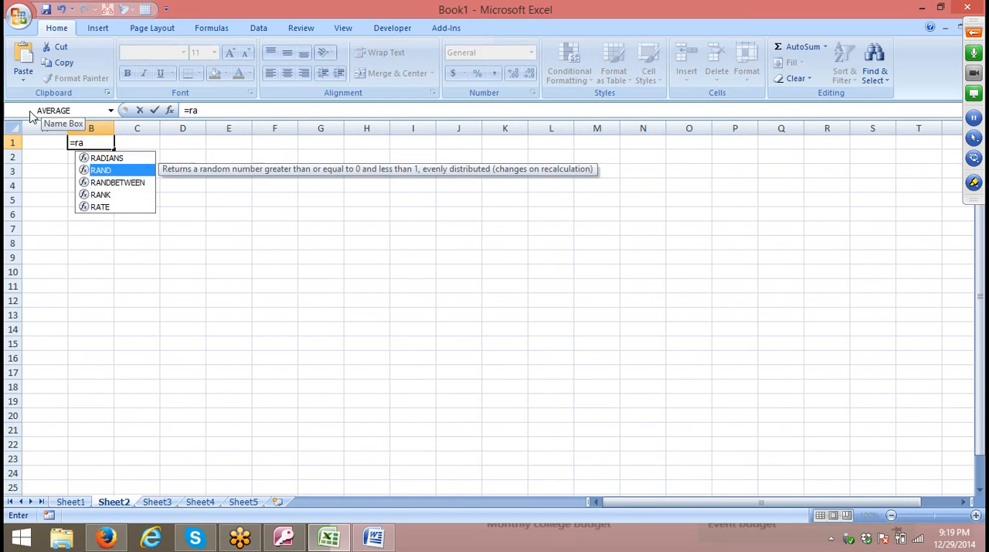
{"action": "key", "text": "Down"}
{"action": "key", "text": "Tab"}
{"action": "type", "text": "10"}
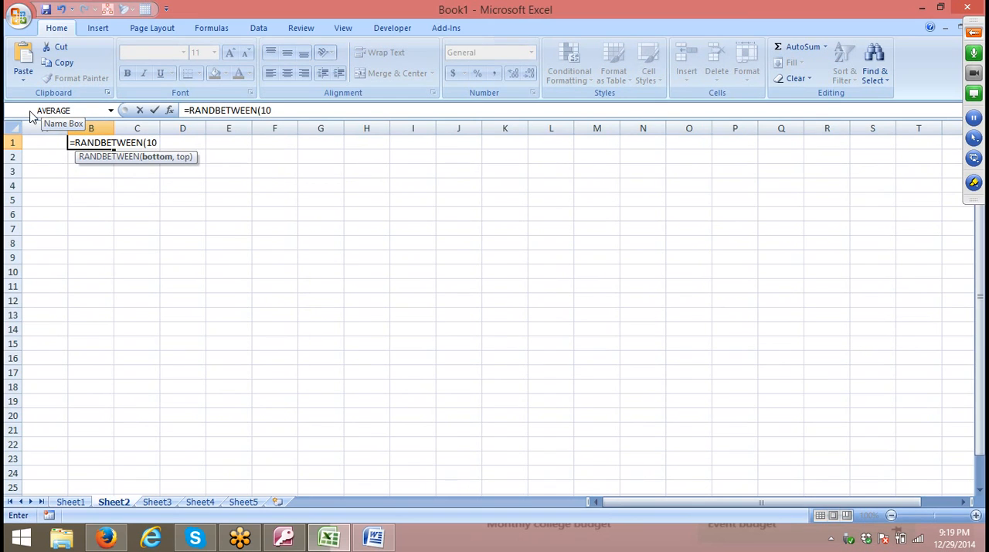
{"action": "type", "text": ",90"}
{"action": "key", "text": "Return"}
{"action": "key", "text": "Up"}
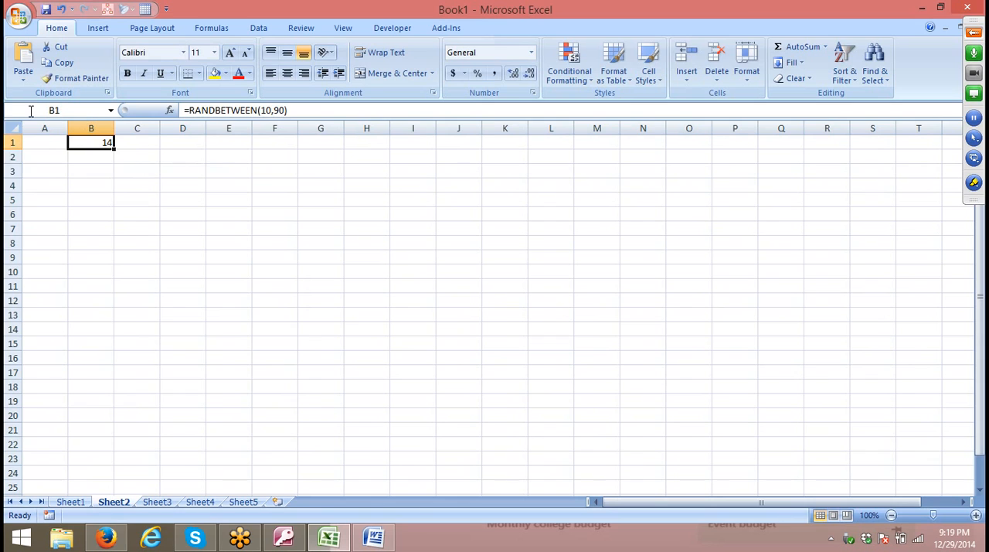
Fill the random-number formula from cell B1 down through B27.
{"action": "key", "text": "shift+Down"}
{"action": "key", "text": "shift+Down"}
{"action": "key", "text": "shift+Down"}
{"action": "key", "text": "shift+Down"}
{"action": "key", "text": "shift+Down"}
{"action": "key", "text": "shift+Down"}
{"action": "key", "text": "shift+Down"}
{"action": "key", "text": "shift+Down"}
{"action": "key", "text": "shift+Down"}
{"action": "key", "text": "shift+Down"}
{"action": "key", "text": "shift+Down"}
{"action": "key", "text": "shift+Down"}
{"action": "key", "text": "shift+Down"}
{"action": "key", "text": "shift+Down"}
{"action": "key", "text": "shift+Down"}
{"action": "key", "text": "shift+Down"}
{"action": "key", "text": "shift+Down"}
{"action": "key", "text": "shift+Down"}
{"action": "key", "text": "shift+Down"}
{"action": "key", "text": "shift+Down"}
{"action": "key", "text": "shift+Down"}
{"action": "key", "text": "shift+Down"}
{"action": "key", "text": "shift+Down"}
{"action": "key", "text": "shift+Down"}
{"action": "key", "text": "shift+Down"}
{"action": "key", "text": "ctrl+d"}
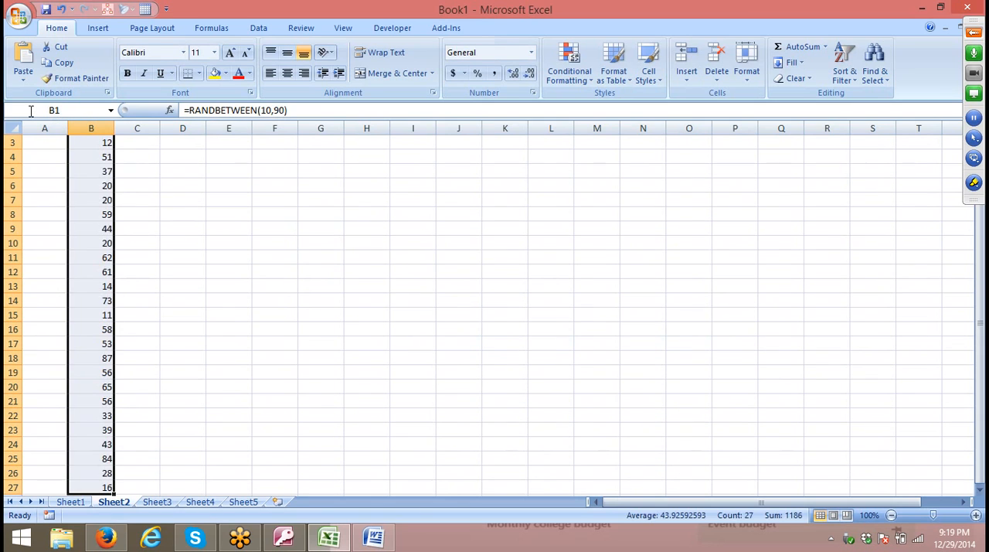
Replace the random-number formulas in B1:B27 with their values by copying and pasting as values in place.
{"action": "key", "text": "ctrl+c"}
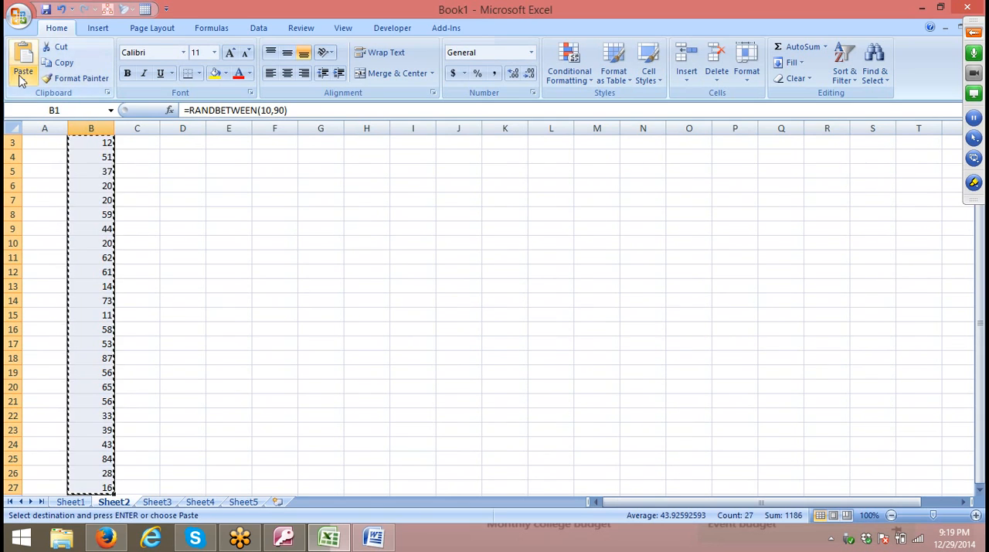
{"action": "left_click", "coordinate": [23, 77]}
{"action": "left_click", "coordinate": [56, 127]}
{"action": "left_click", "coordinate": [136, 171]}
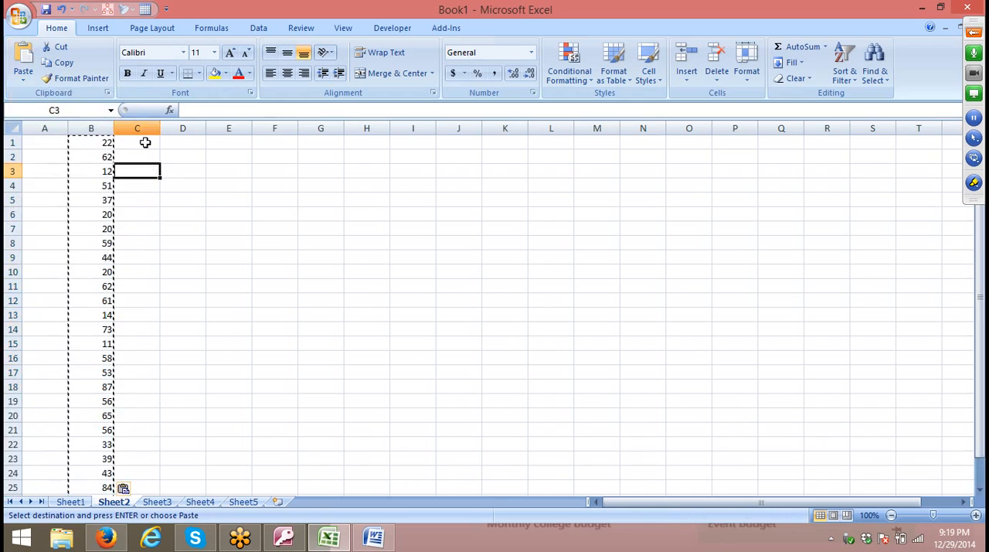
Clear the copy selection and narrow column B on Sheet2 to slightly wider than its numbers.
{"action": "key", "text": "Escape"}
{"action": "double_click", "coordinate": [113, 127]}
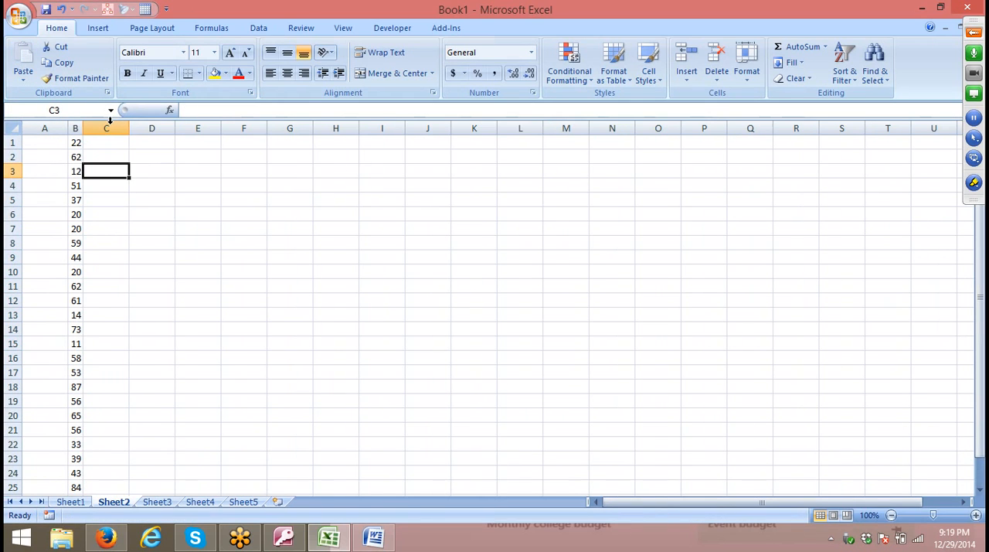
{"action": "left_click_drag", "start_coordinate": [83, 128], "coordinate": [95, 128]}
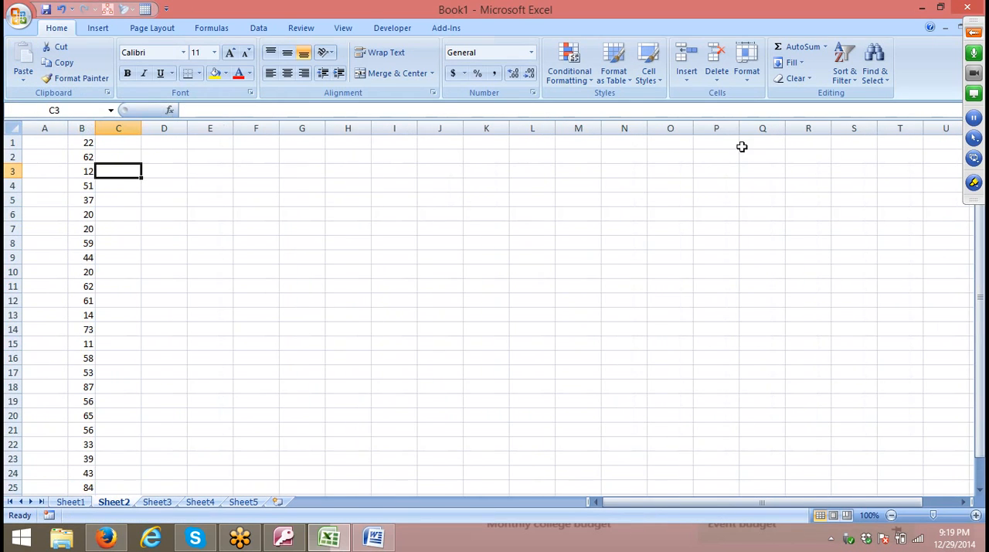
Draw green annotation pen lines across the numbers in B6 and B7, and return to normal non-drawing mode.
{"action": "left_click", "coordinate": [973, 182]}
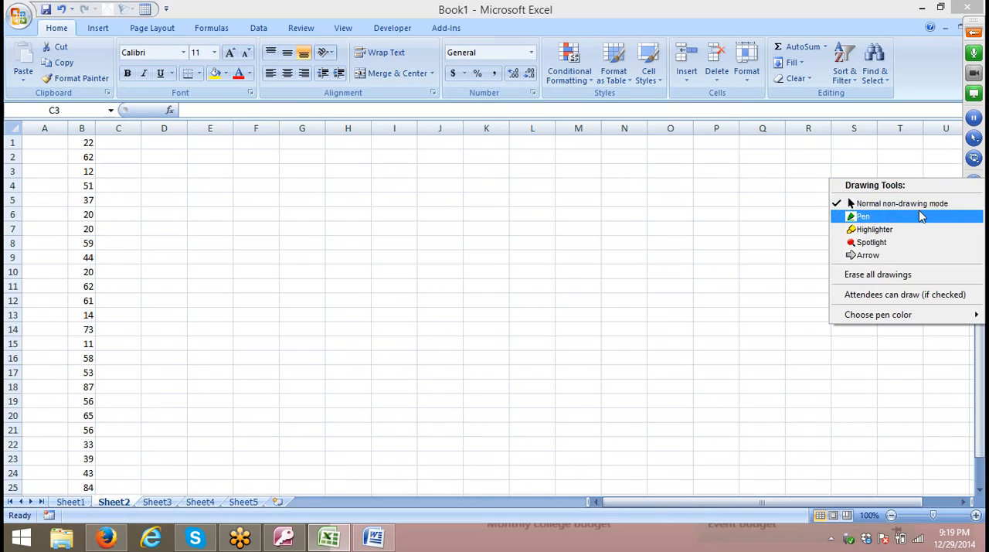
{"action": "left_click", "coordinate": [889, 217]}
{"action": "mouse_move", "coordinate": [76, 211]}
{"action": "left_mouse_down"}
{"action": "mouse_move", "coordinate": [93, 211]}
{"action": "mouse_move", "coordinate": [92, 229]}
{"action": "left_mouse_up"}
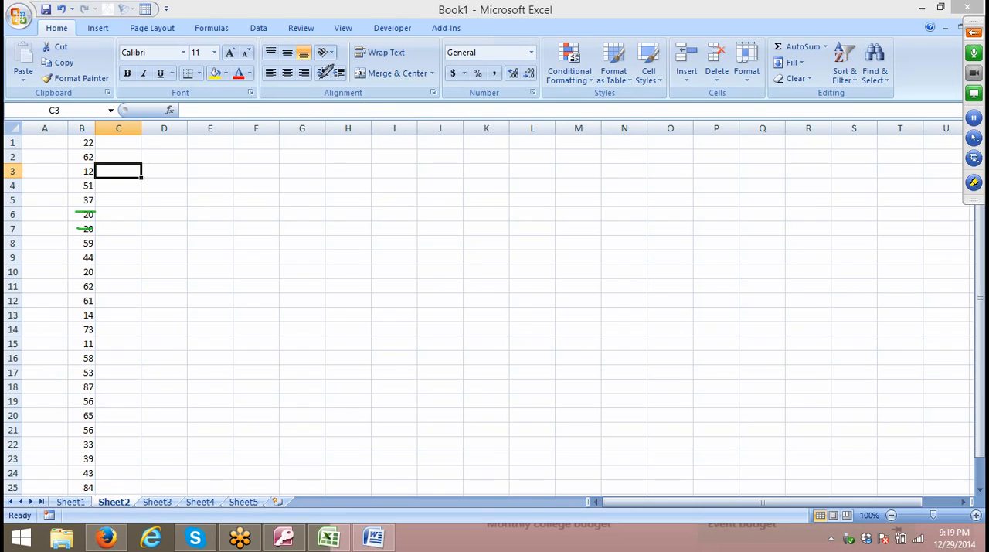
{"action": "right_click", "coordinate": [313, 181]}
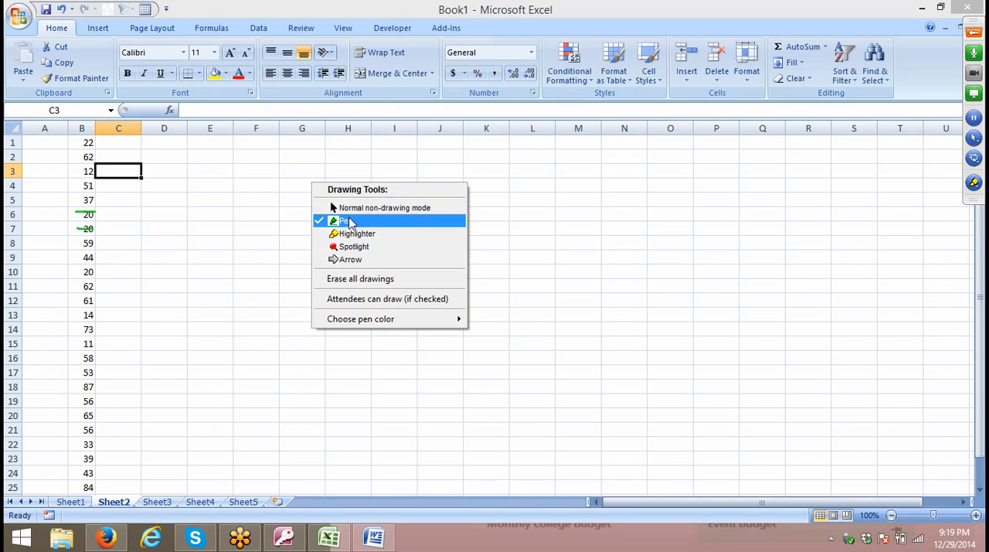
{"action": "left_click", "coordinate": [355, 211]}
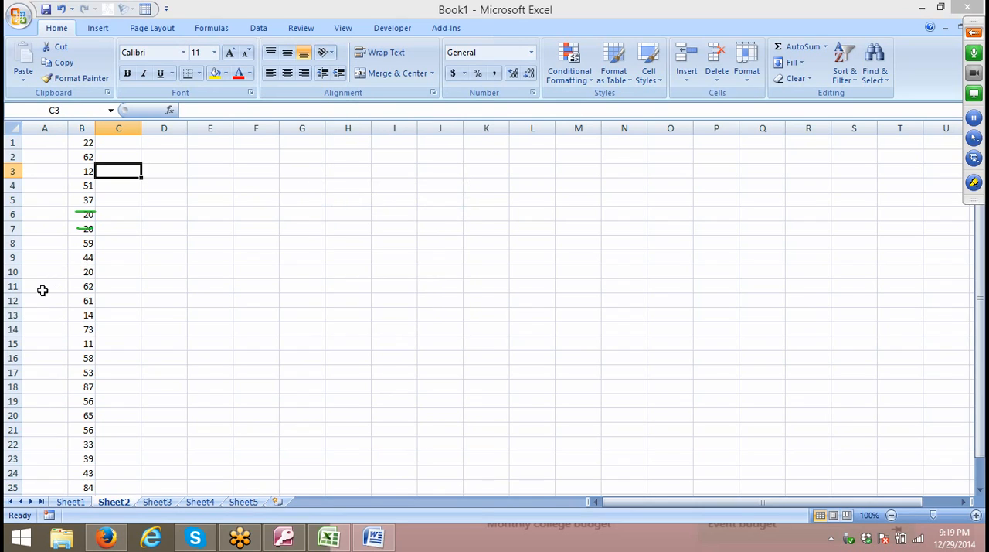
Apply the Strikethrough font effect to the number in cell B9.
{"action": "left_click", "coordinate": [76, 257]}
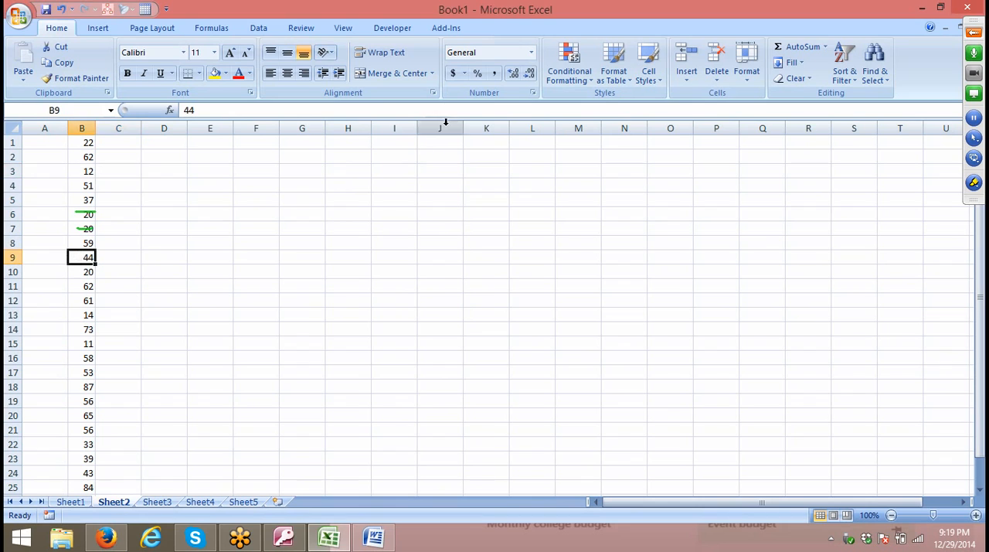
{"action": "left_click", "coordinate": [250, 93]}
{"action": "left_click", "coordinate": [386, 188]}
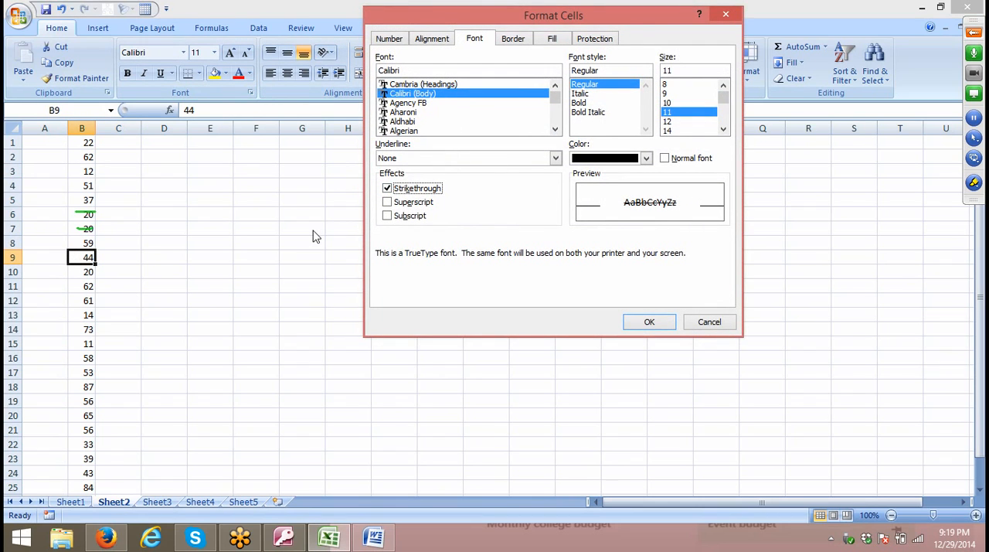
{"action": "left_click", "coordinate": [649, 322]}
{"action": "left_click", "coordinate": [327, 326]}
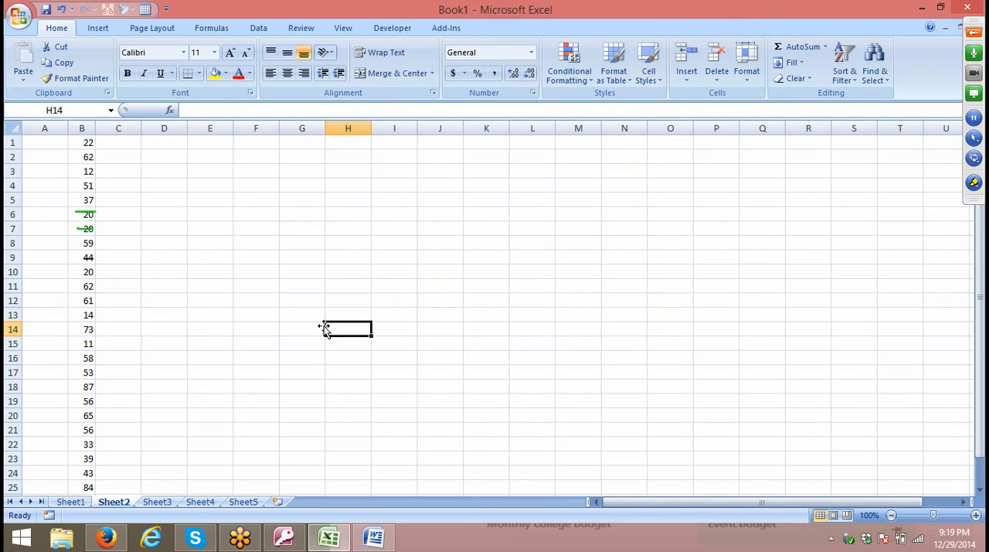
Draw a green annotation pen cross over the number in B11, and return to normal non-drawing mode.
{"action": "left_click", "coordinate": [974, 182]}
{"action": "left_click", "coordinate": [920, 217]}
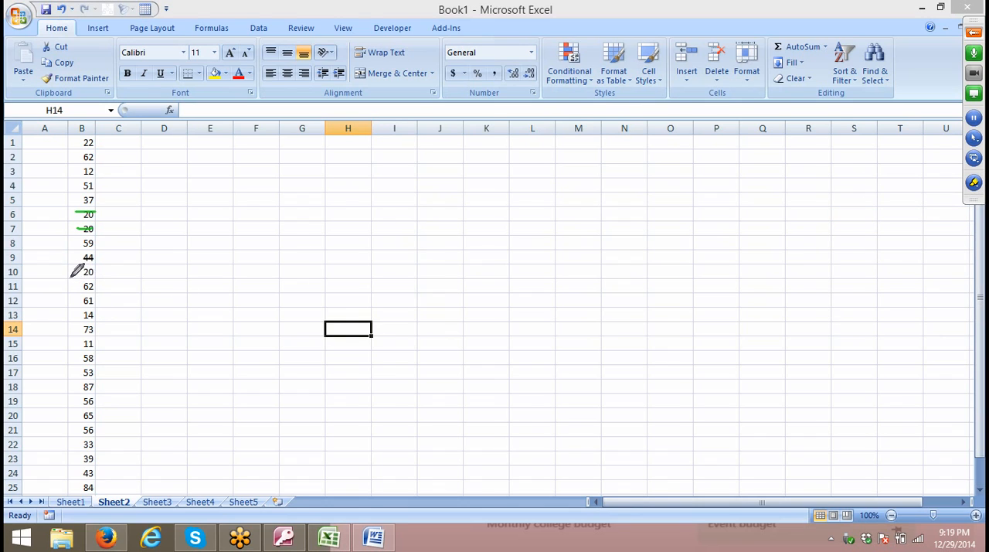
{"action": "mouse_move", "coordinate": [70, 278]}
{"action": "left_mouse_down"}
{"action": "mouse_move", "coordinate": [99, 291]}
{"action": "mouse_move", "coordinate": [70, 296]}
{"action": "left_mouse_up"}
{"action": "right_click", "coordinate": [233, 261]}
{"action": "left_click", "coordinate": [278, 290]}
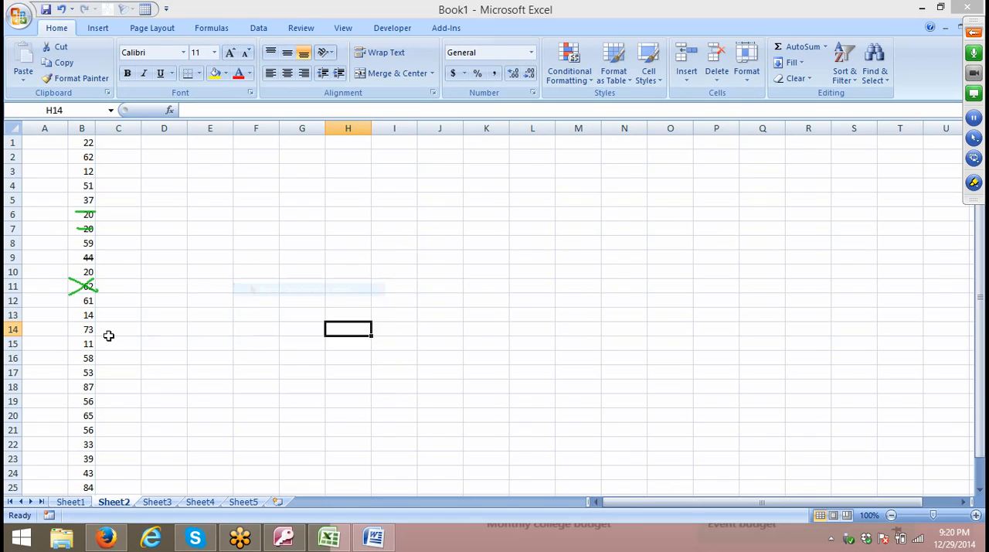
Set both diagonal borders for cell B14 with a medium solid line in light green.
{"action": "left_click", "coordinate": [78, 328]}
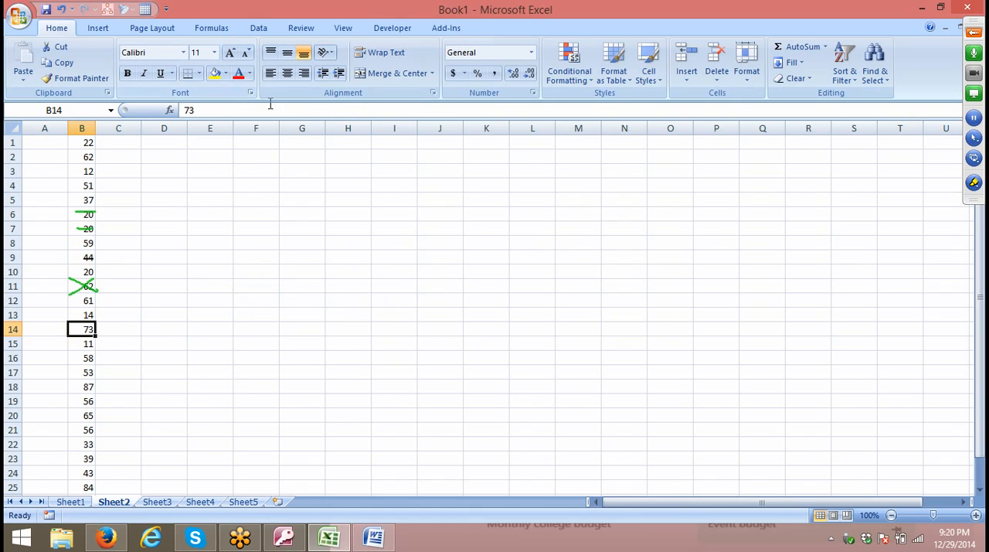
{"action": "left_click", "coordinate": [251, 93]}
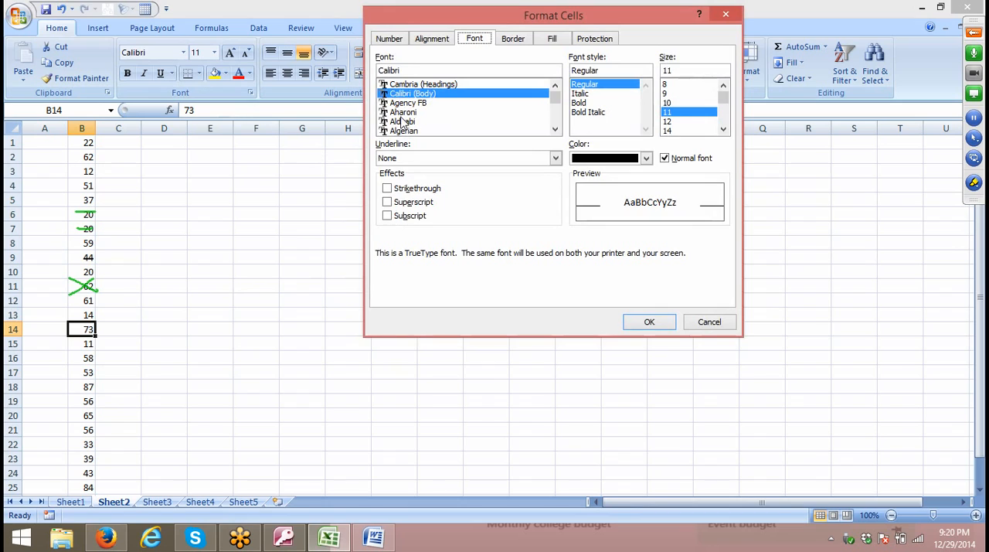
{"action": "left_click", "coordinate": [513, 39]}
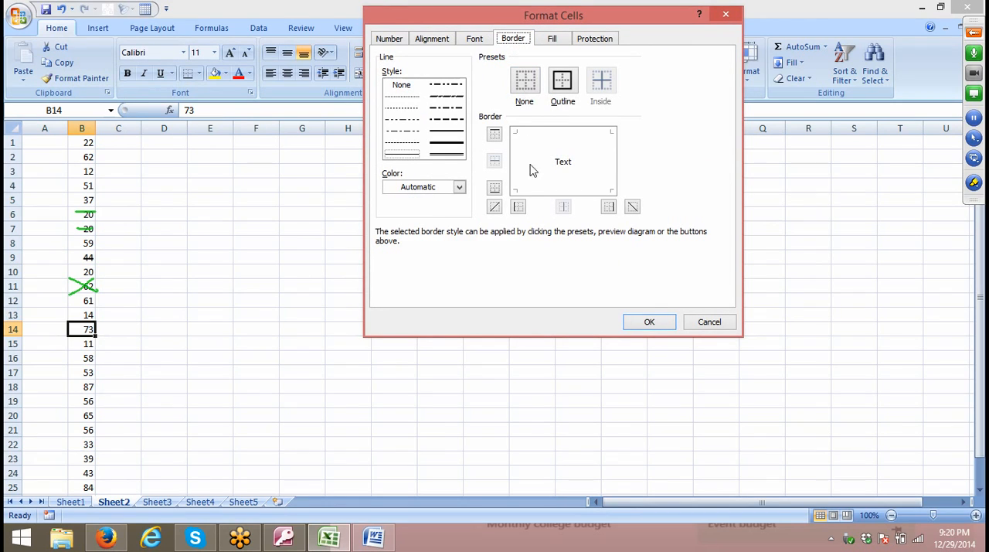
{"action": "left_click", "coordinate": [448, 133]}
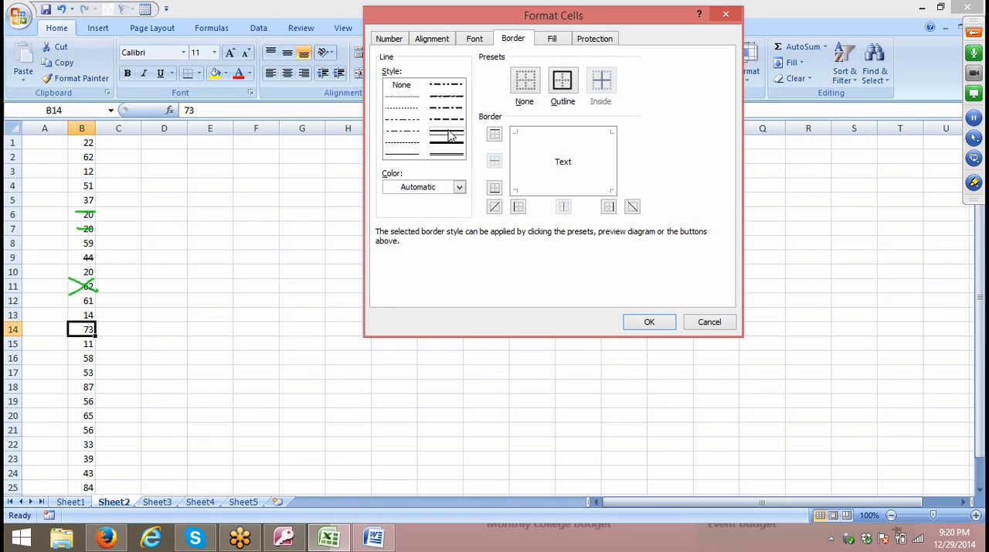
{"action": "left_click", "coordinate": [428, 188]}
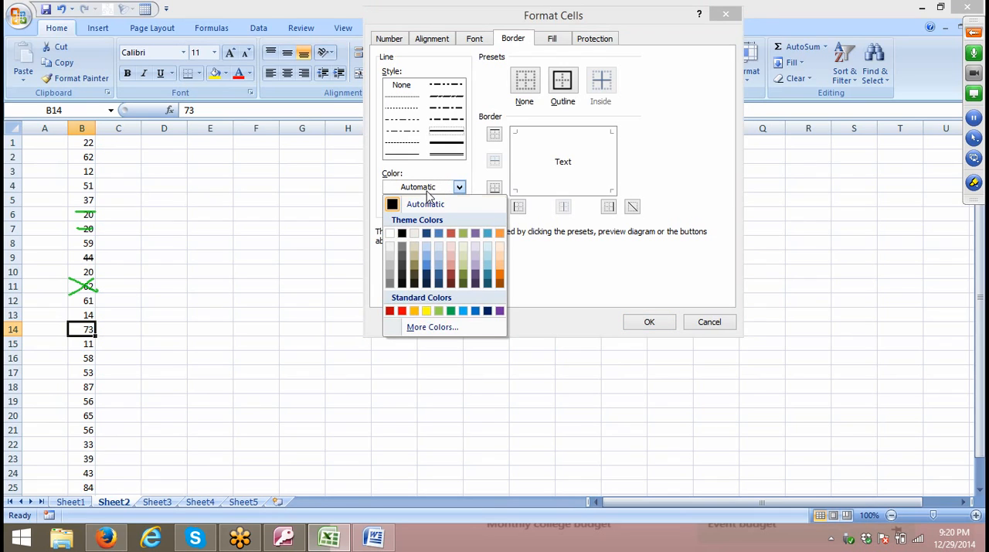
{"action": "left_click", "coordinate": [439, 311]}
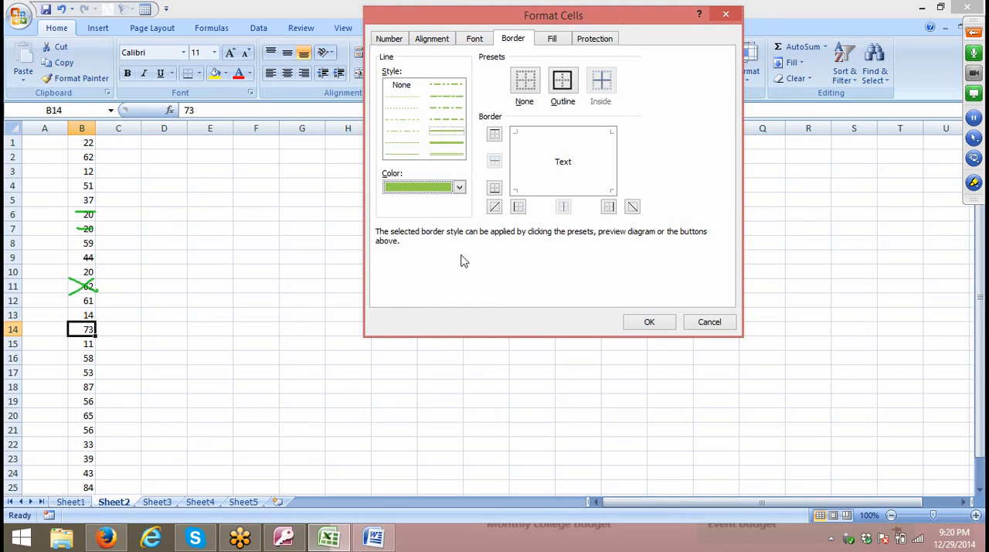
{"action": "left_click", "coordinate": [495, 208]}
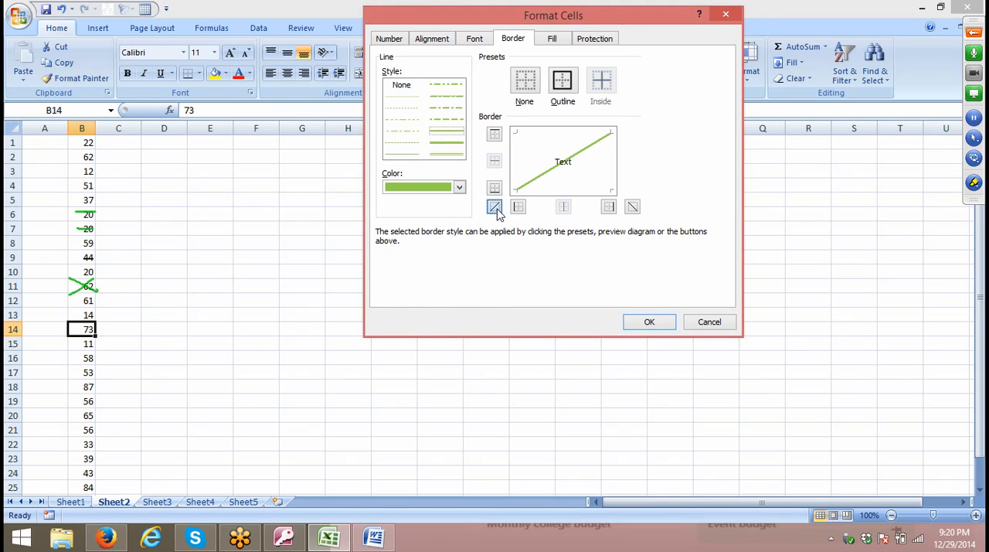
{"action": "left_click", "coordinate": [632, 208]}
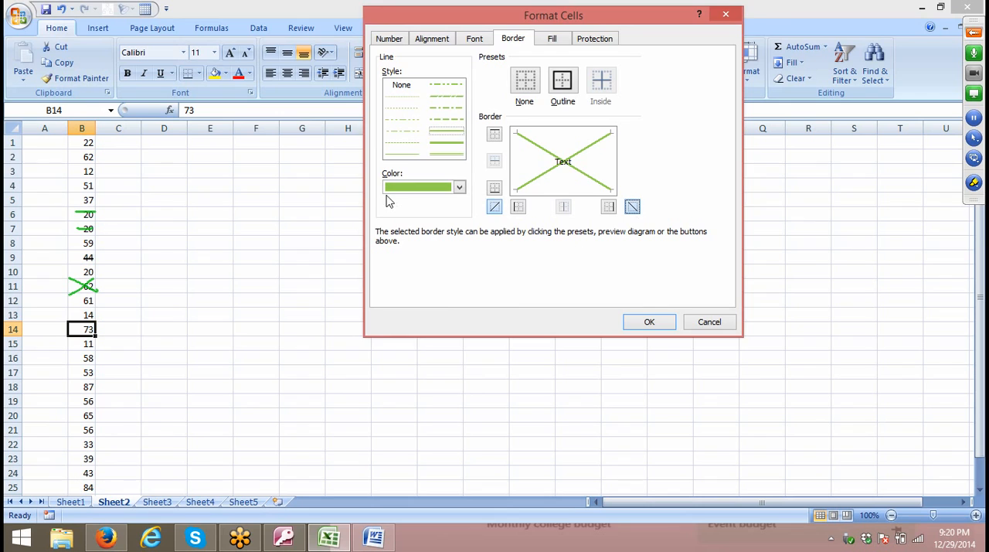
Change both diagonal borders of cell B14 to red and apply the formatting.
{"action": "left_click", "coordinate": [409, 187]}
{"action": "left_click", "coordinate": [398, 311]}
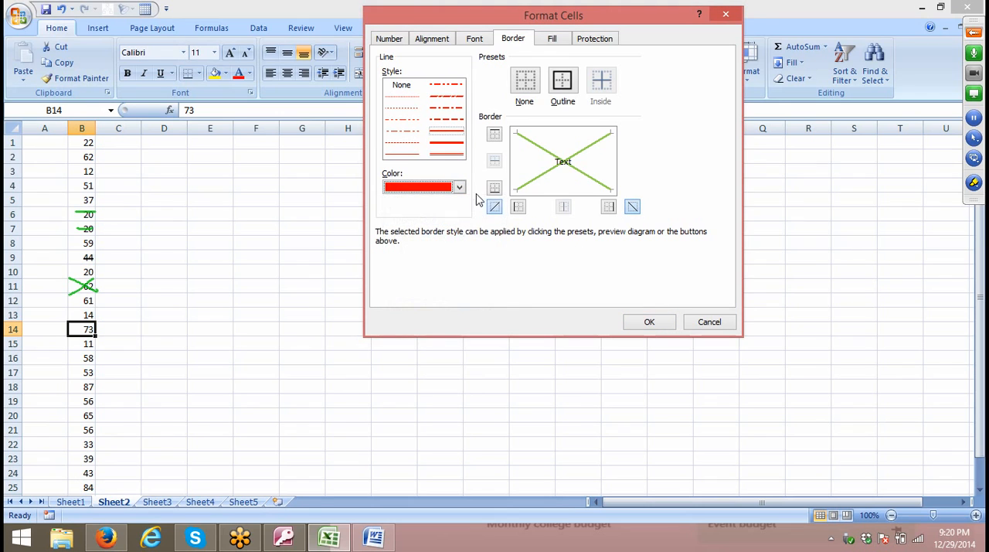
{"action": "left_click", "coordinate": [493, 208]}
{"action": "left_click", "coordinate": [652, 323]}
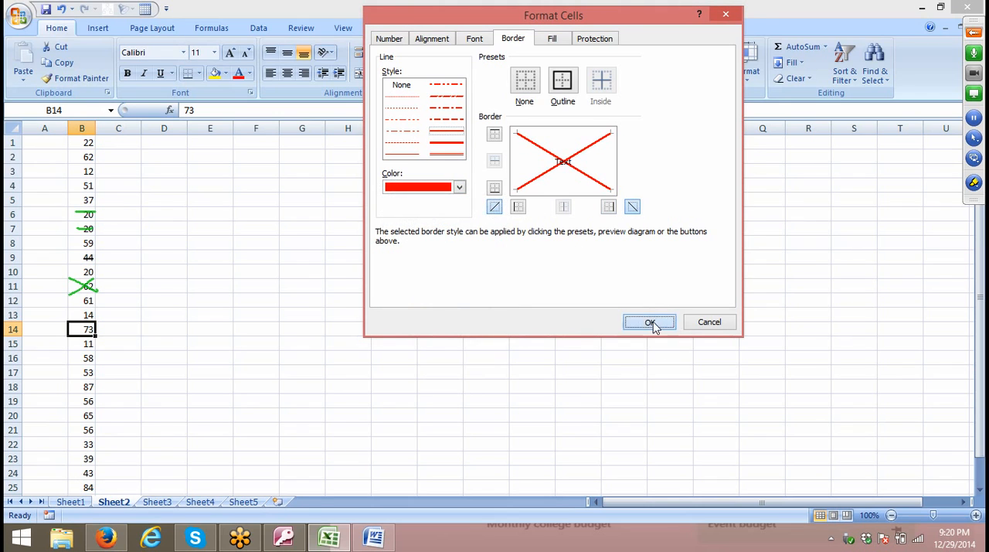
{"action": "left_click", "coordinate": [303, 301]}
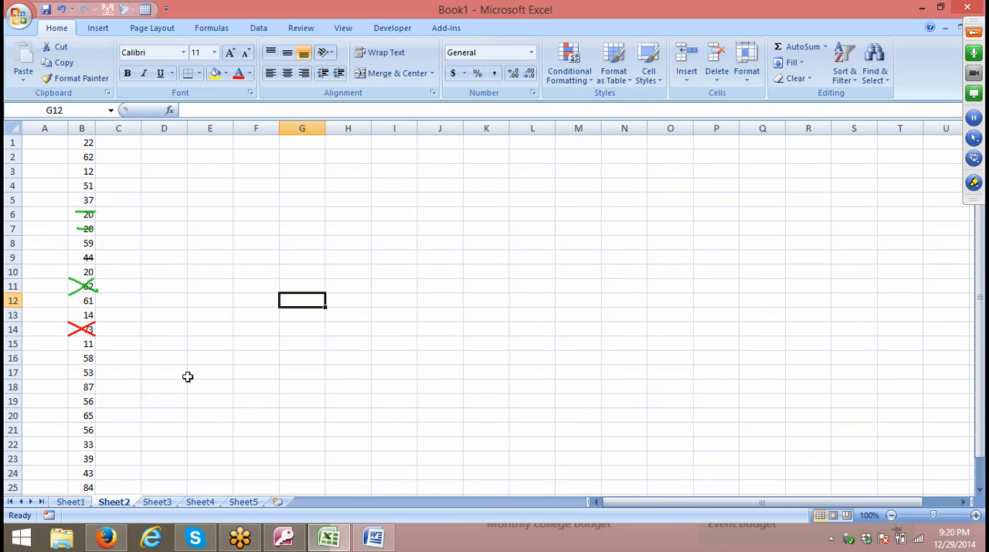
Form a check mark in cell B18 with a thick green left border and an upward diagonal border.
{"action": "left_click", "coordinate": [82, 387]}
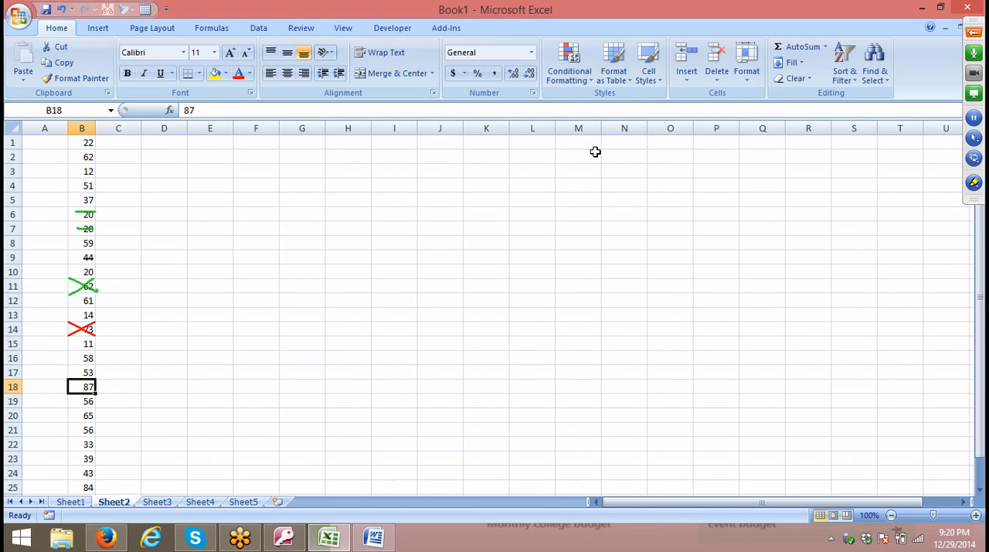
{"action": "left_click", "coordinate": [433, 92]}
{"action": "left_click", "coordinate": [510, 40]}
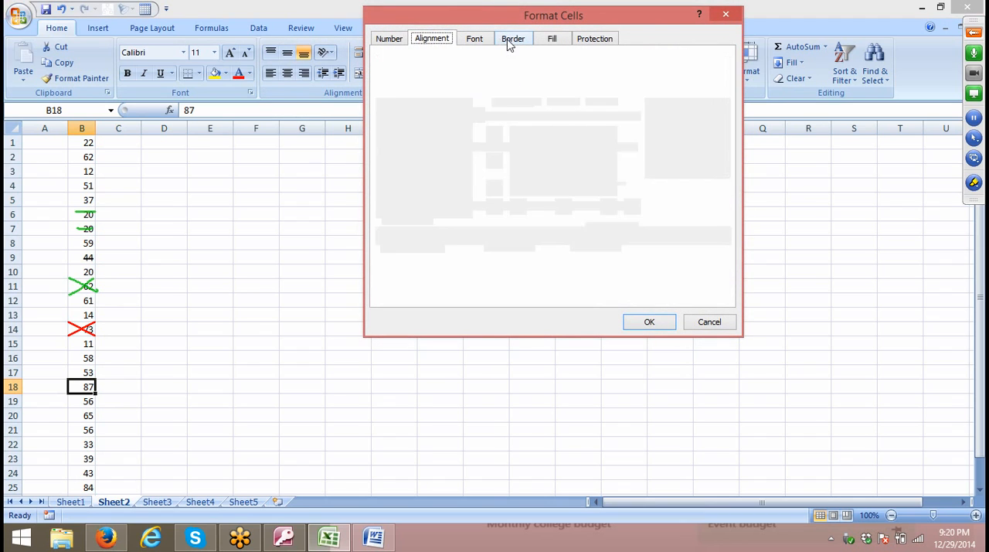
{"action": "left_click", "coordinate": [446, 146]}
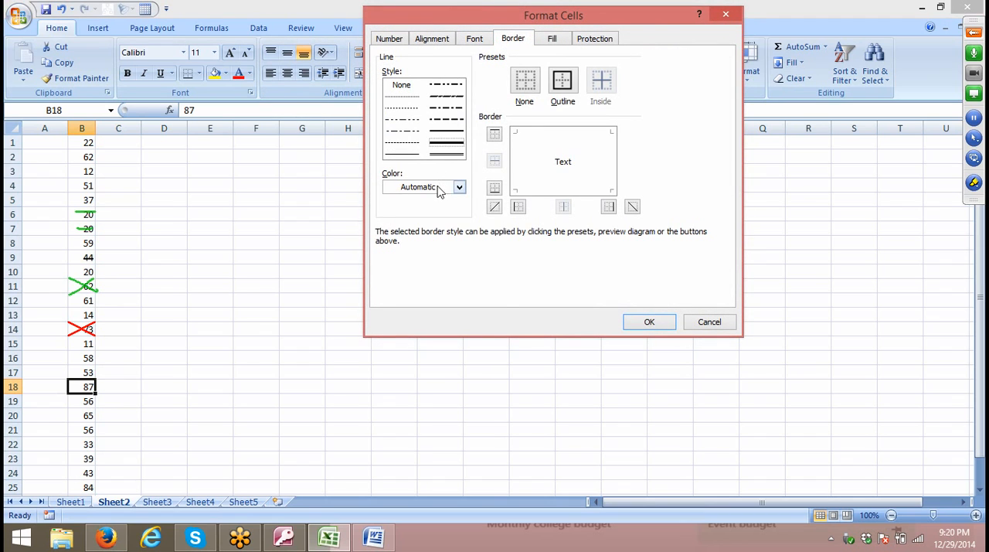
{"action": "left_click", "coordinate": [441, 188]}
{"action": "left_click", "coordinate": [452, 311]}
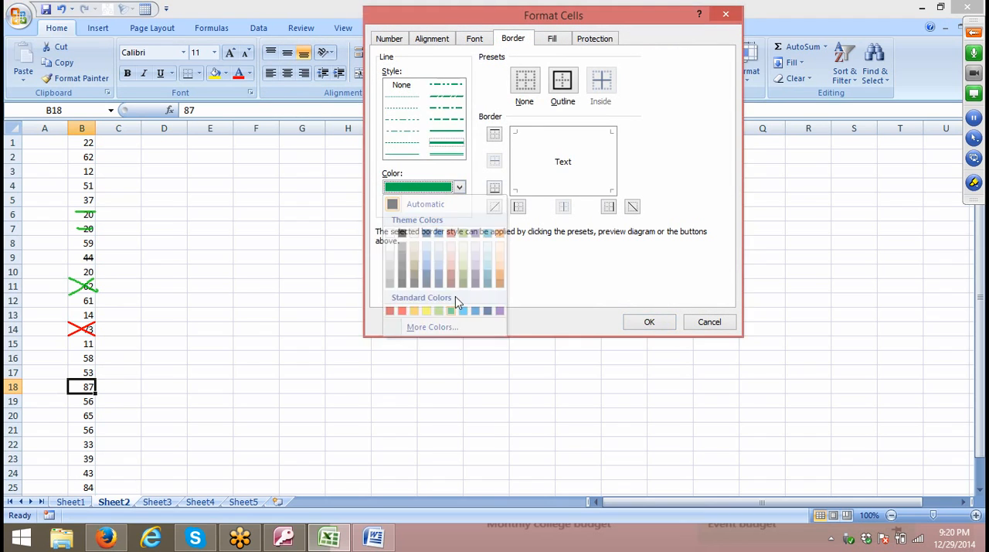
{"action": "left_click", "coordinate": [518, 206]}
{"action": "left_click", "coordinate": [494, 208]}
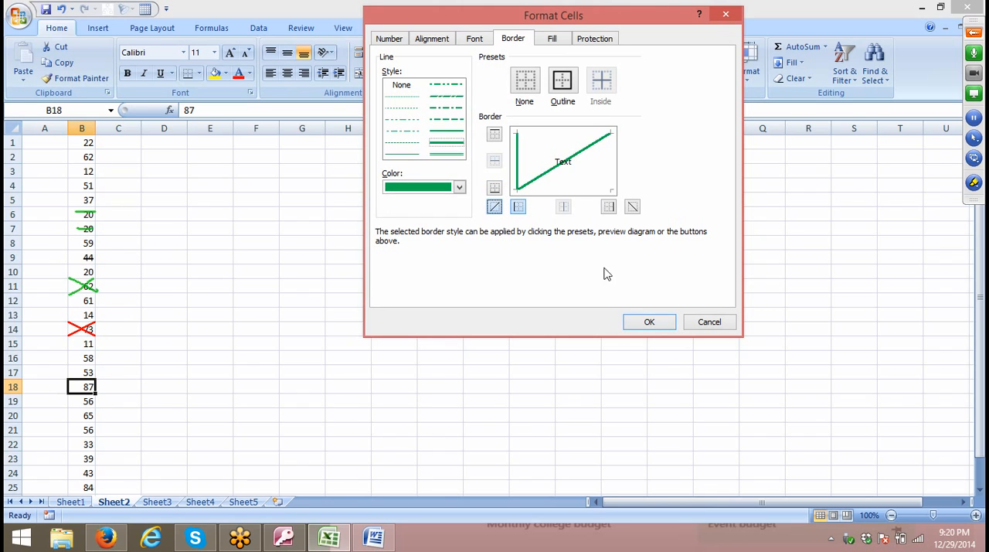
{"action": "left_click", "coordinate": [654, 324]}
{"action": "left_click", "coordinate": [137, 419]}
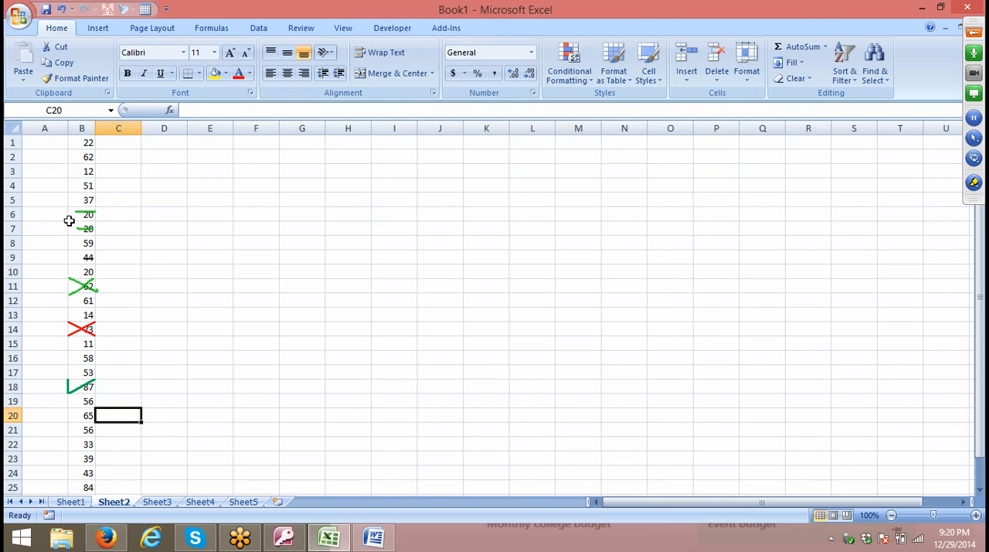
{"action": "left_click_drag", "start_coordinate": [84, 173], "coordinate": [96, 406]}
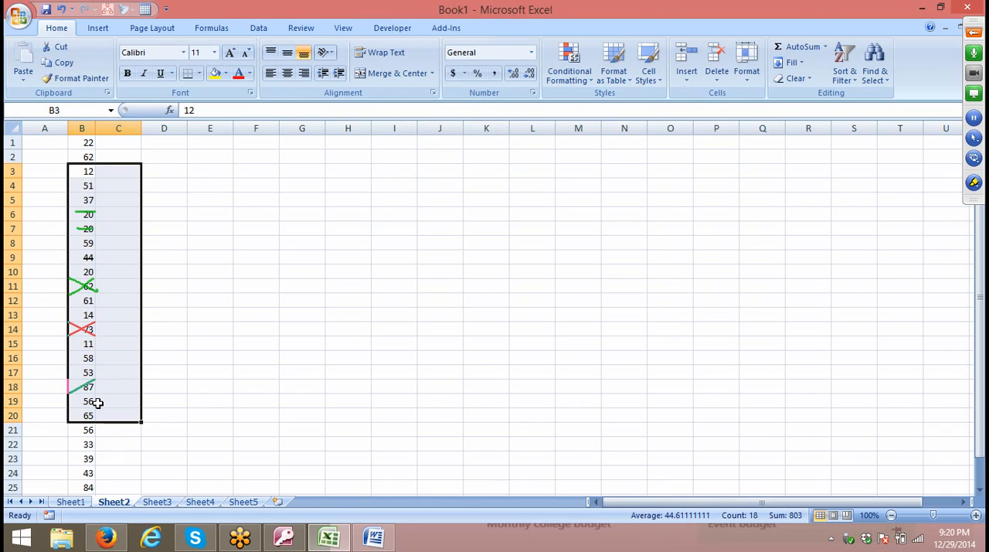
{"action": "left_click", "coordinate": [156, 214]}
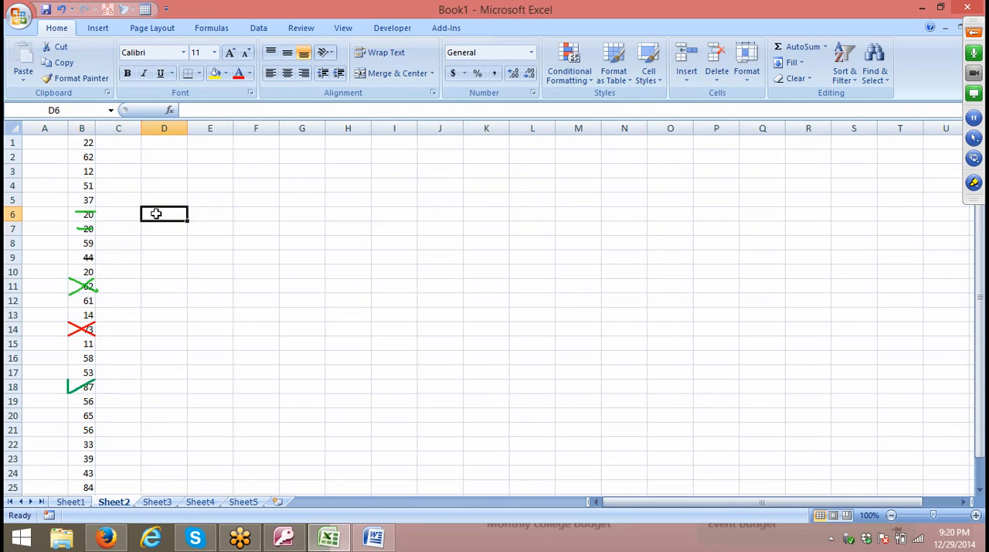
{"action": "left_click_drag", "start_coordinate": [115, 232], "coordinate": [82, 213]}
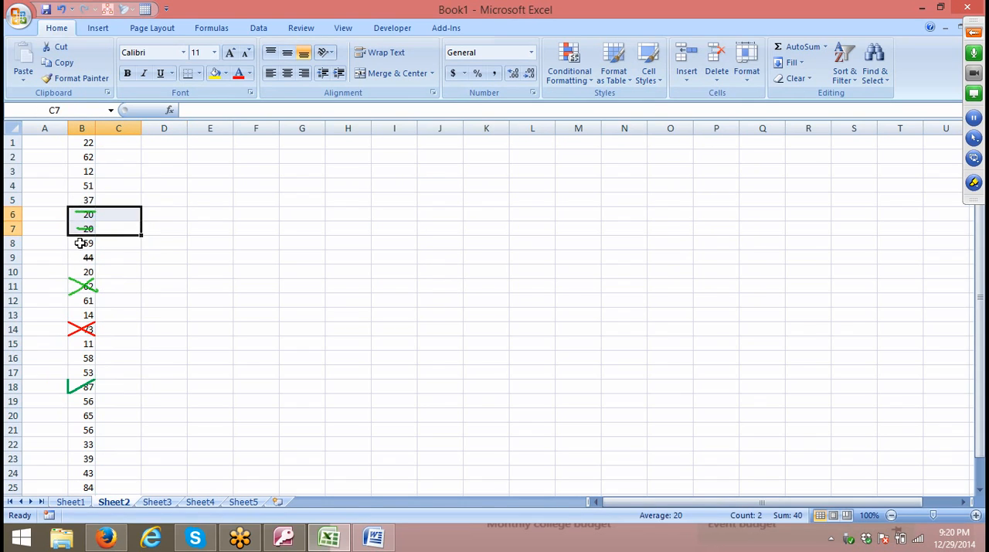
{"action": "left_click", "coordinate": [87, 257]}
{"action": "left_click", "coordinate": [83, 276]}
{"action": "left_click", "coordinate": [76, 288]}
{"action": "left_click", "coordinate": [64, 330]}
{"action": "left_click", "coordinate": [62, 346]}
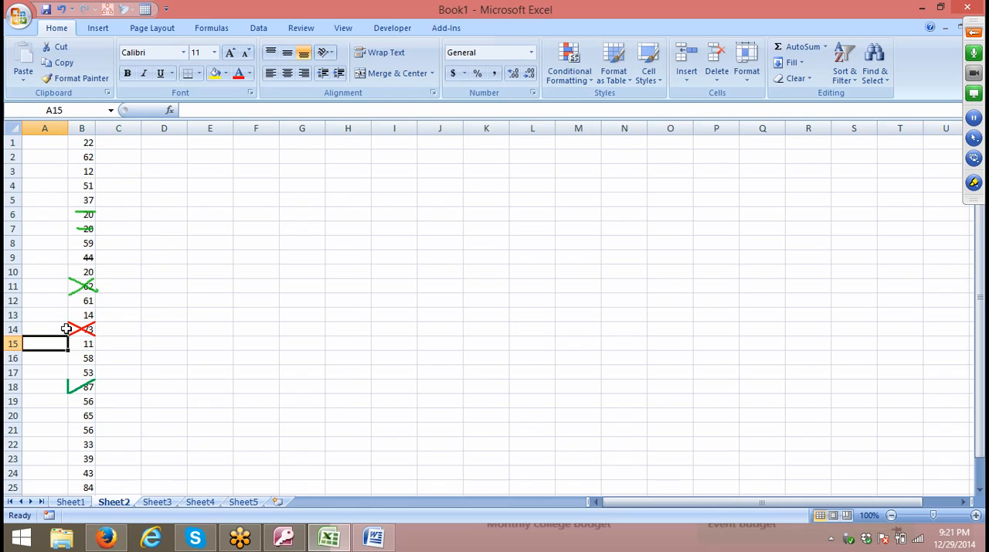
Erase all annotation pen drawings from the screen and select cell C1.
{"action": "left_click", "coordinate": [974, 183]}
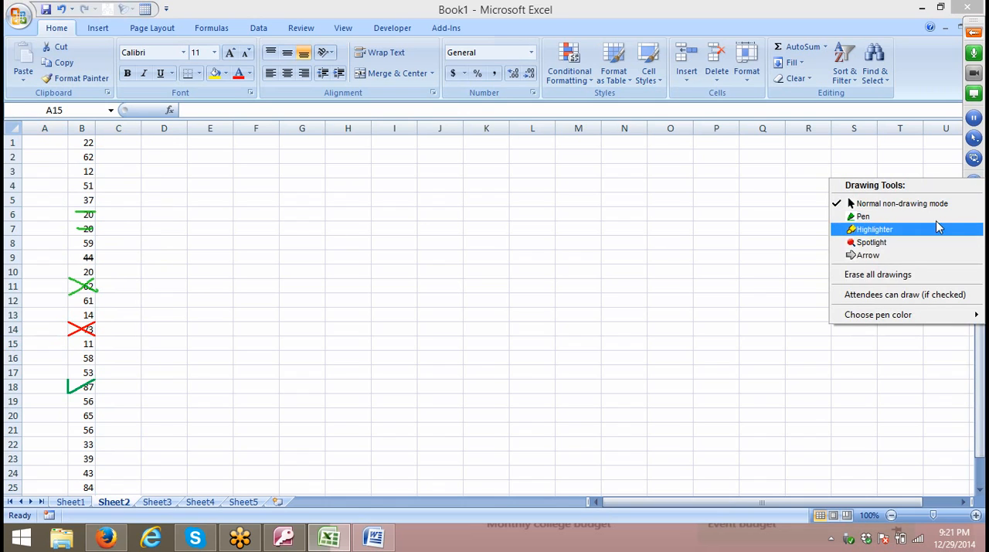
{"action": "left_click", "coordinate": [909, 275]}
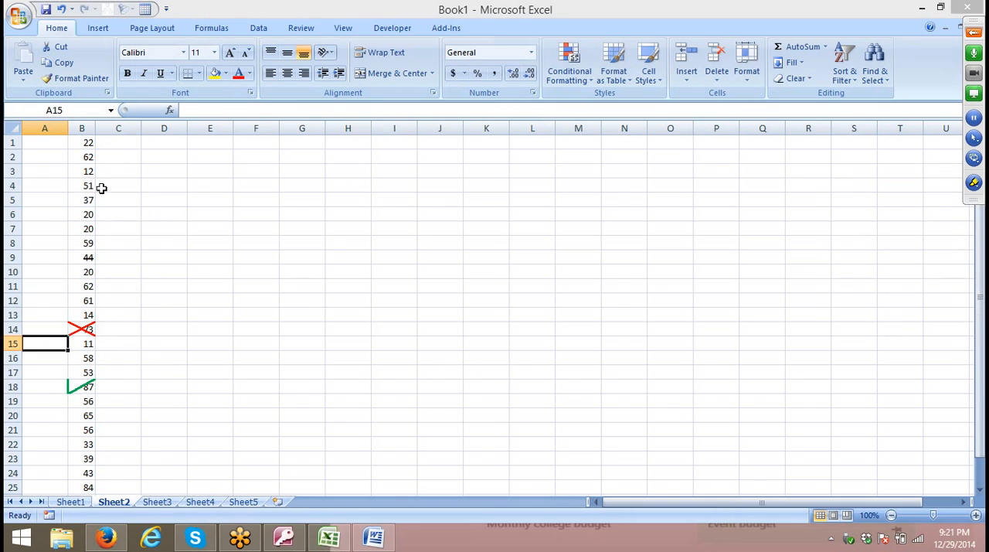
{"action": "left_click", "coordinate": [119, 143]}
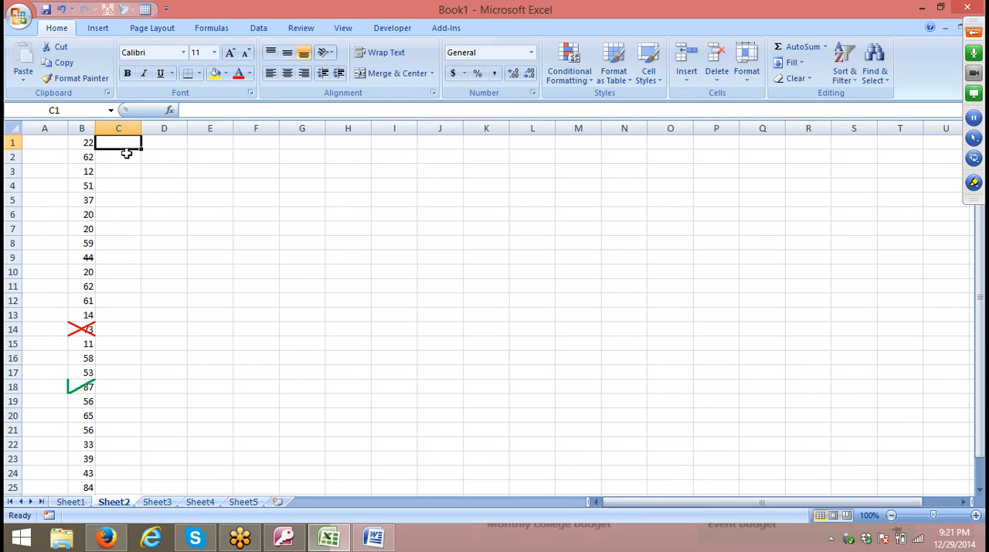
Enter P in cell C1 and set its font to Wingdings 2 to show a check mark.
{"action": "type", "text": "P"}
{"action": "key", "text": "Return"}
{"action": "key", "text": "Up"}
{"action": "left_click", "coordinate": [183, 51]}
{"action": "scroll", "coordinate": [177, 363], "scroll_direction": "down", "scroll_amount": 5}
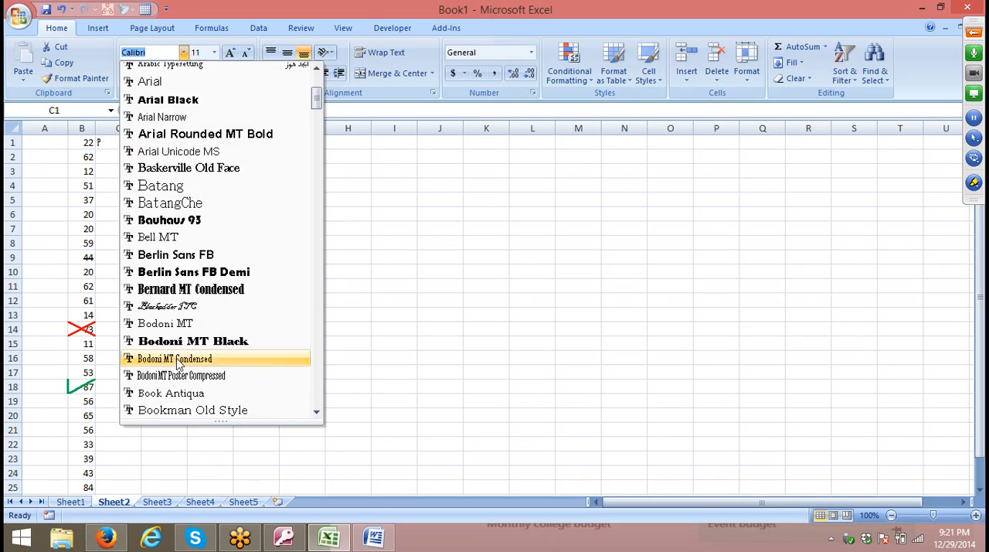
{"action": "scroll", "coordinate": [177, 360], "scroll_direction": "down", "scroll_amount": 9}
{"action": "left_click_drag", "start_coordinate": [315, 132], "coordinate": [321, 400]}
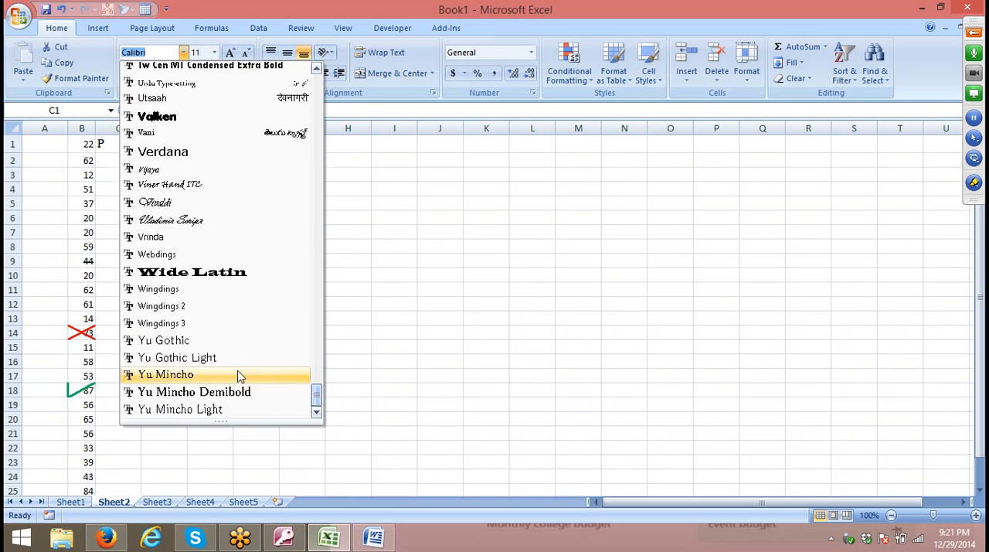
{"action": "left_click", "coordinate": [160, 307]}
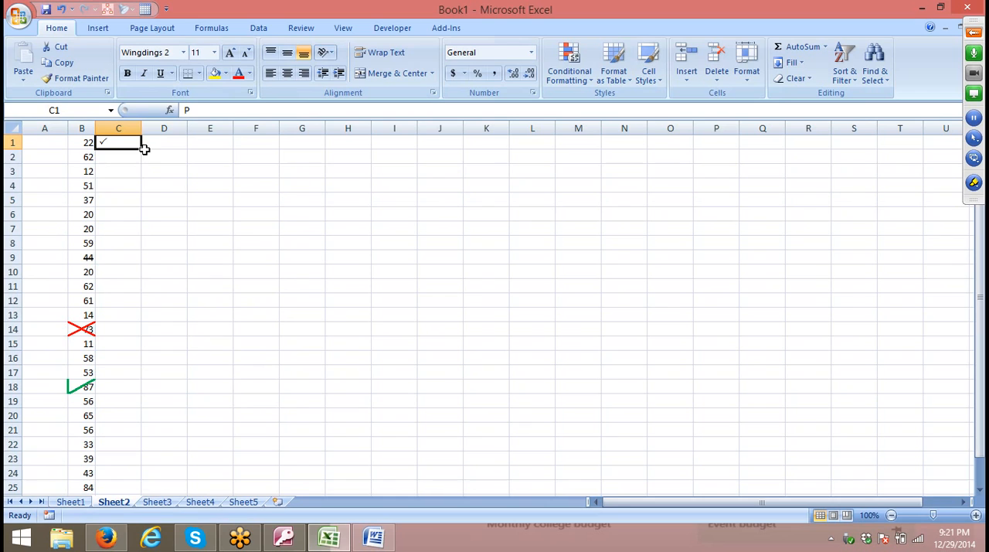
Fill the check mark from cell C1 down through C19.
{"action": "left_click_drag", "start_coordinate": [144, 149], "coordinate": [149, 417]}
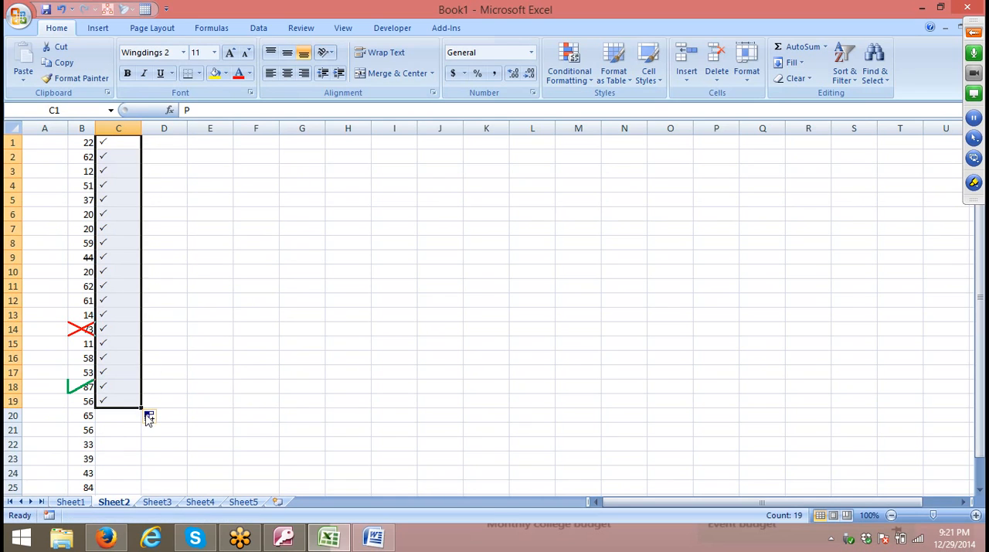
{"action": "left_click", "coordinate": [114, 241]}
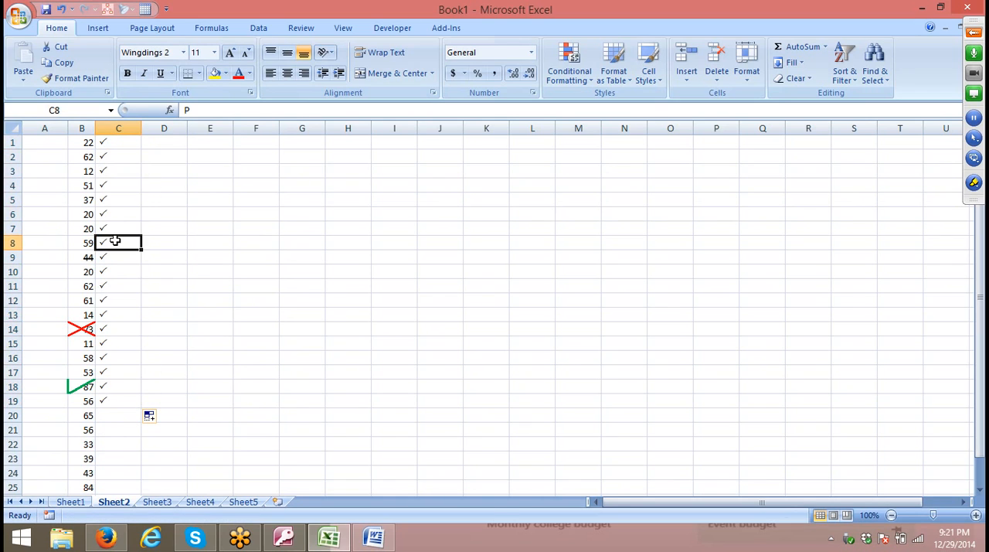
{"action": "left_click", "coordinate": [101, 172]}
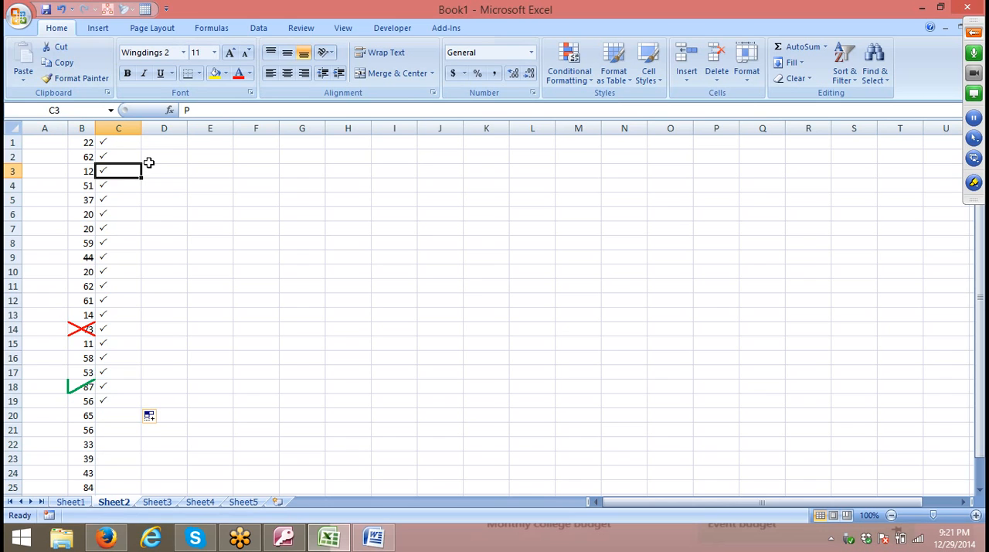
{"action": "scroll", "coordinate": [128, 182], "scroll_direction": "up", "scroll_amount": 3, "text": "ctrl"}
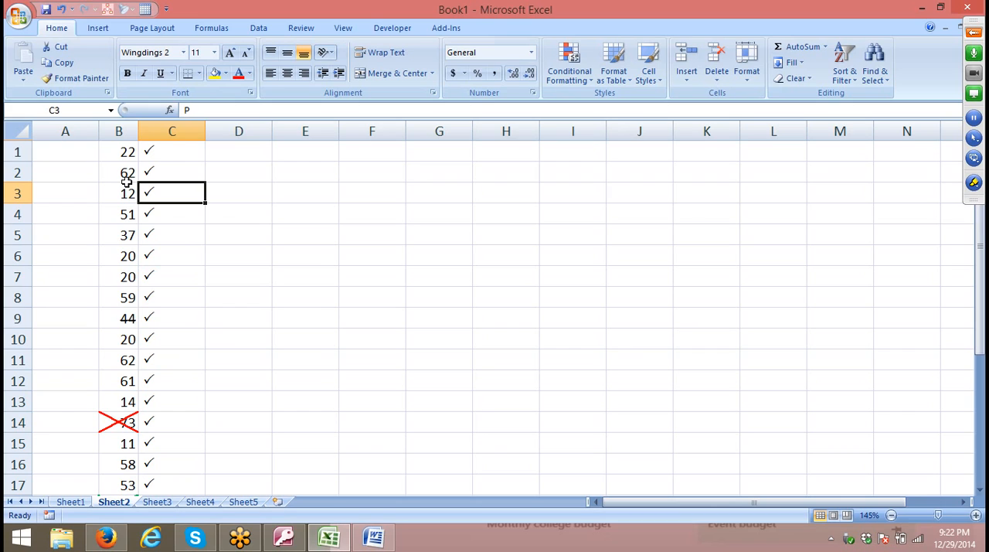
Replace the check marks in cells C5, C8 and C11 with cross marks by entering the letter O.
{"action": "left_click", "coordinate": [159, 242]}
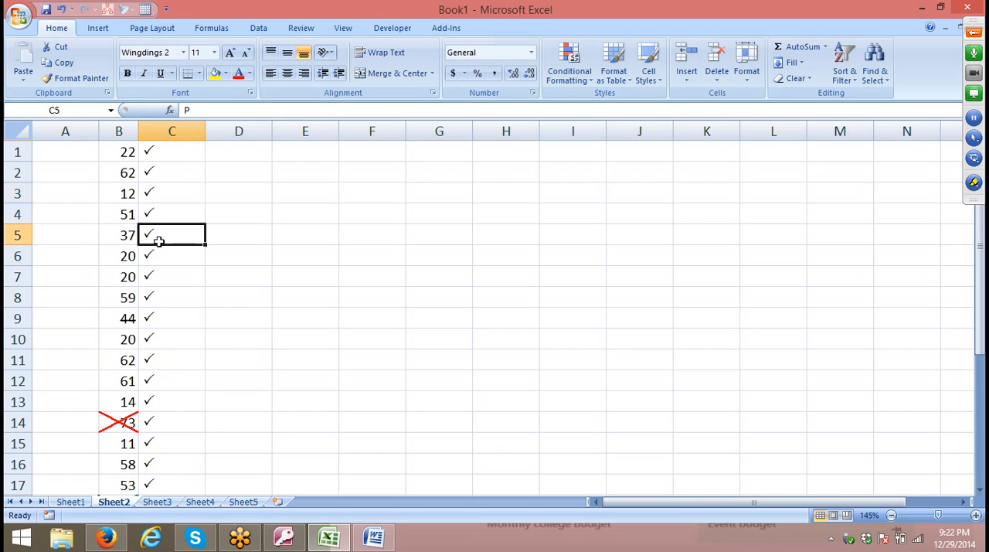
{"action": "type", "text": "O"}
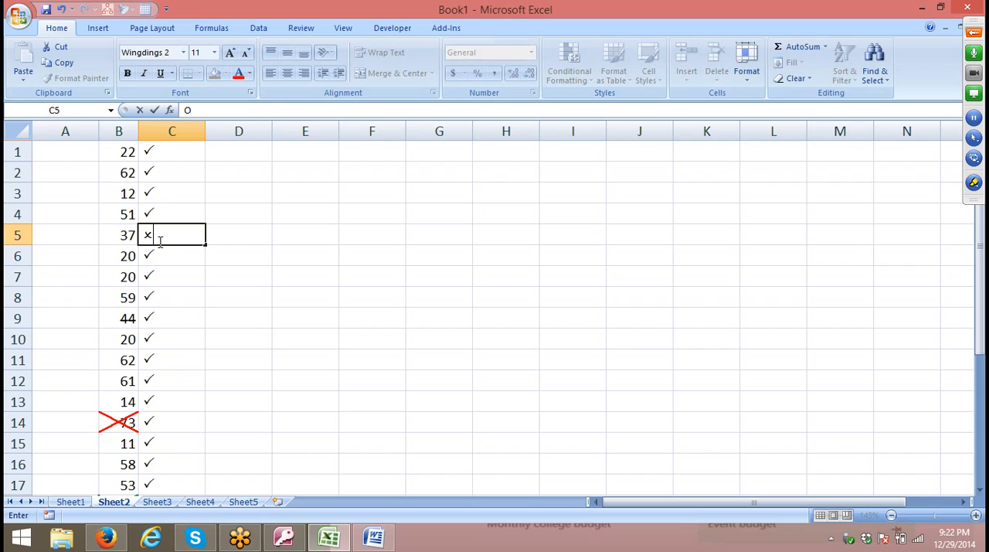
{"action": "key", "text": "Return"}
{"action": "key", "text": "Down"}
{"action": "key", "text": "Down"}
{"action": "type", "text": "O"}
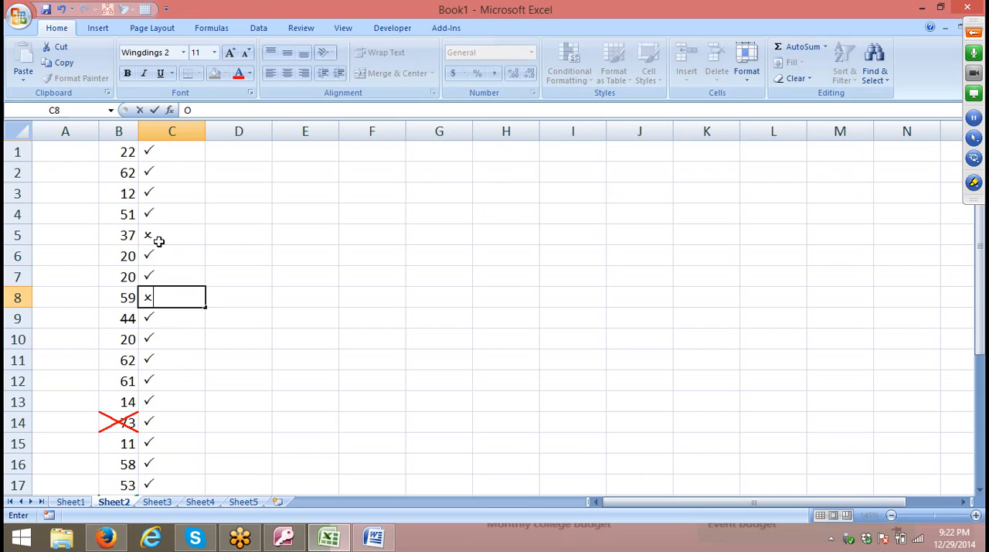
{"action": "key", "text": "Return"}
{"action": "key", "text": "Down"}
{"action": "key", "text": "Down"}
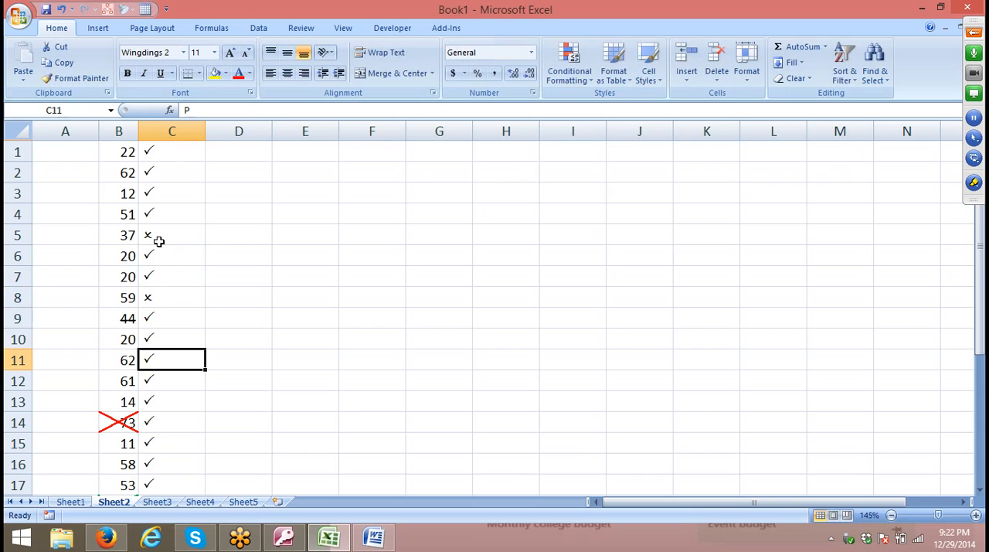
{"action": "type", "text": "O"}
{"action": "key", "text": "Return"}
{"action": "key", "text": "Down"}
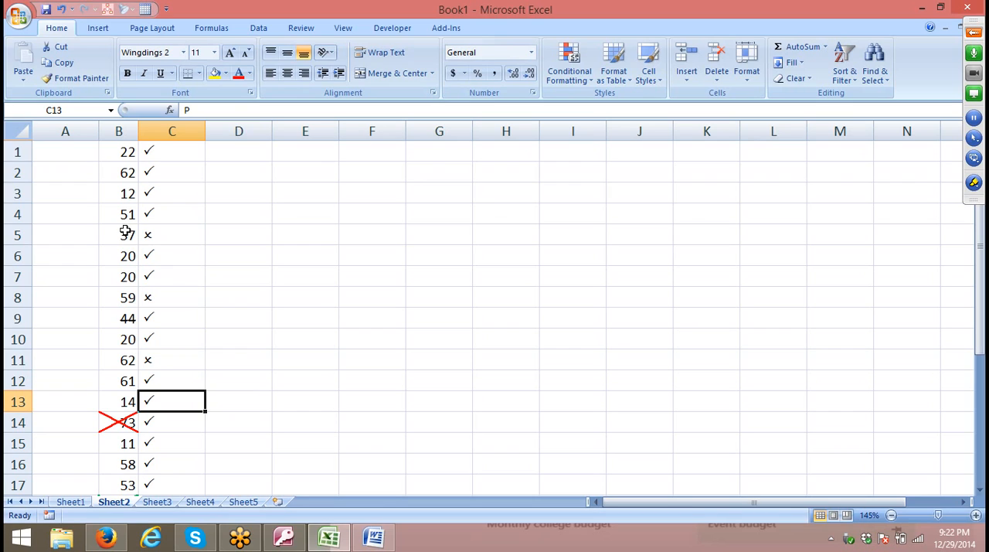
Begin an IF formula in cell D1 with the logical test C1="P".
{"action": "left_click", "coordinate": [158, 261]}
{"action": "left_click", "coordinate": [158, 219]}
{"action": "left_click", "coordinate": [209, 155]}
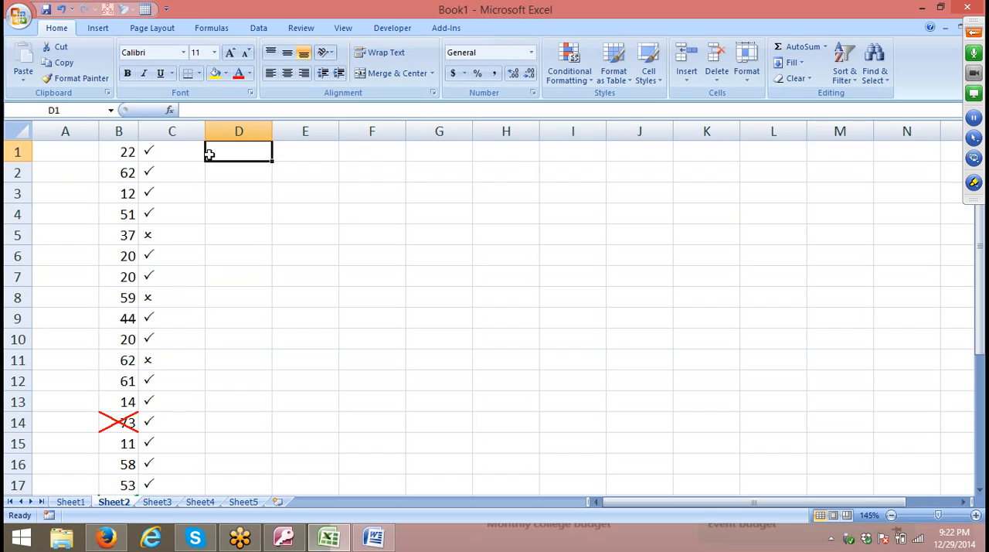
{"action": "left_click", "coordinate": [150, 152]}
{"action": "left_click", "coordinate": [224, 152]}
{"action": "type", "text": "=IF(C1"}
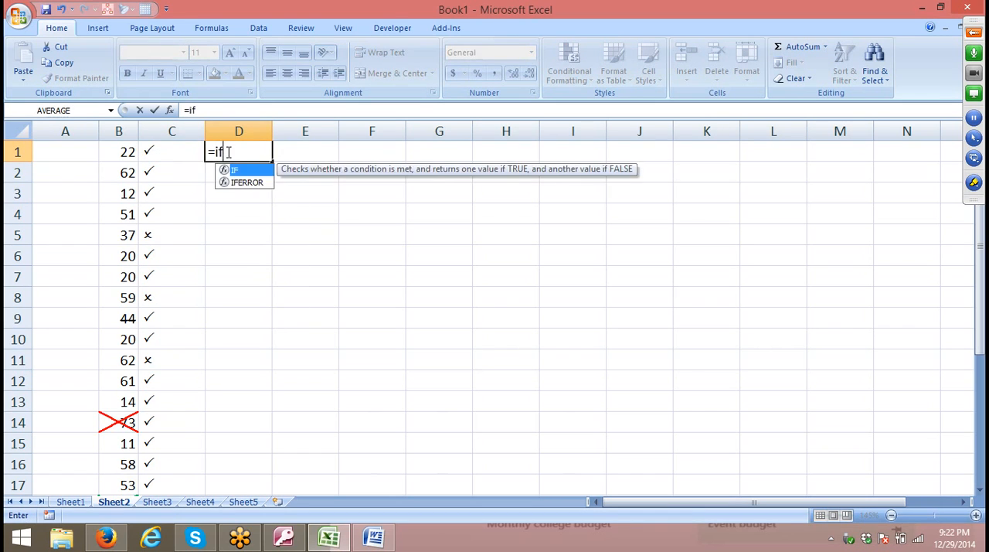
{"action": "type", "text": "=\"P"}
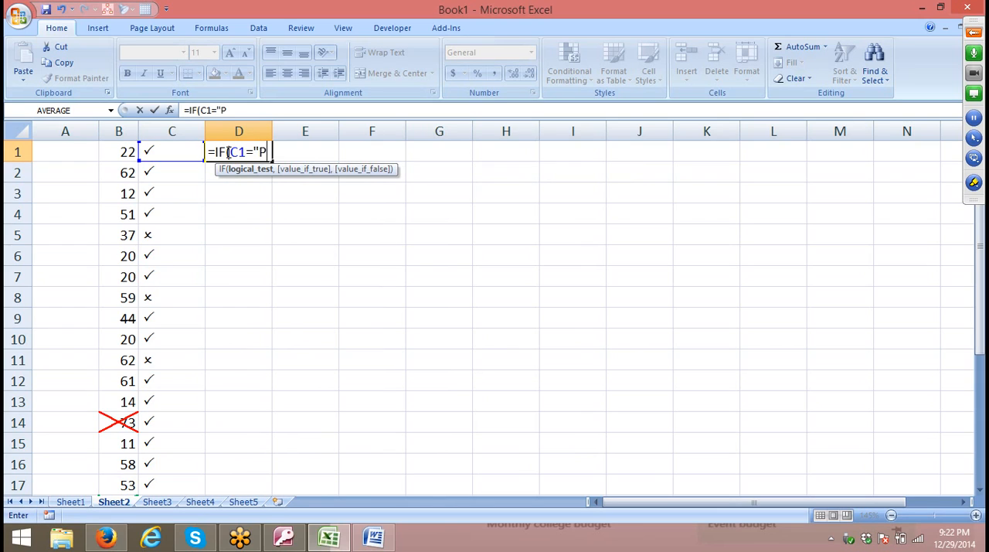
{"action": "type", "text": ":"}
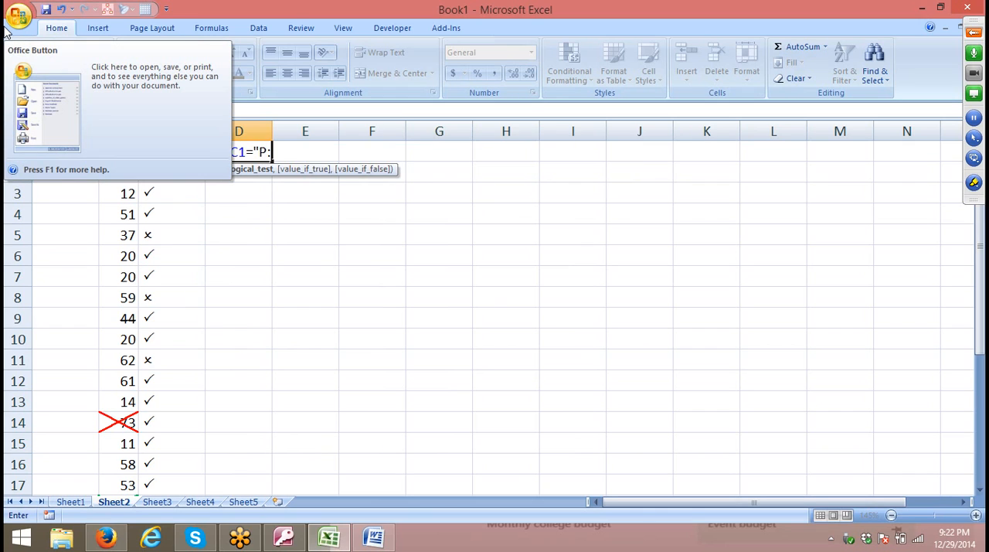
{"action": "key", "text": "BackSpace"}
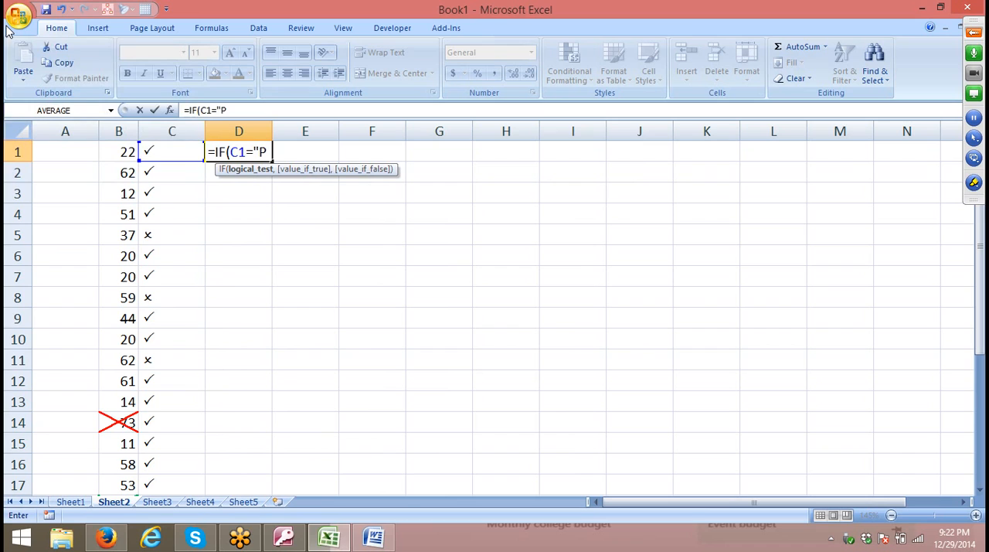
{"action": "type", "text": "\""}
{"action": "key", "text": "Return"}
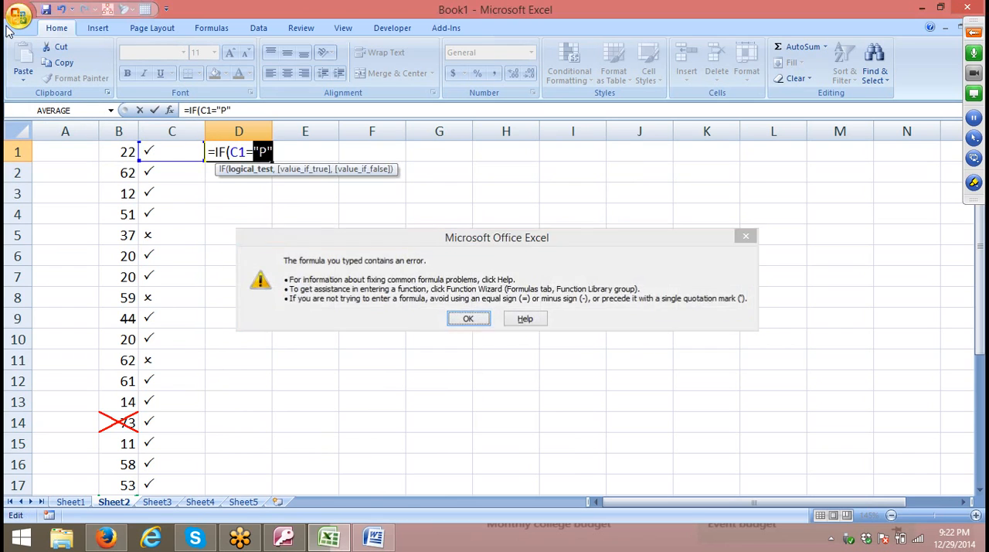
Complete the formula in D1 as =IF(C1="P","OK").
{"action": "key", "text": "Return"}
{"action": "key", "text": "Right"}
{"action": "type", "text": ","}
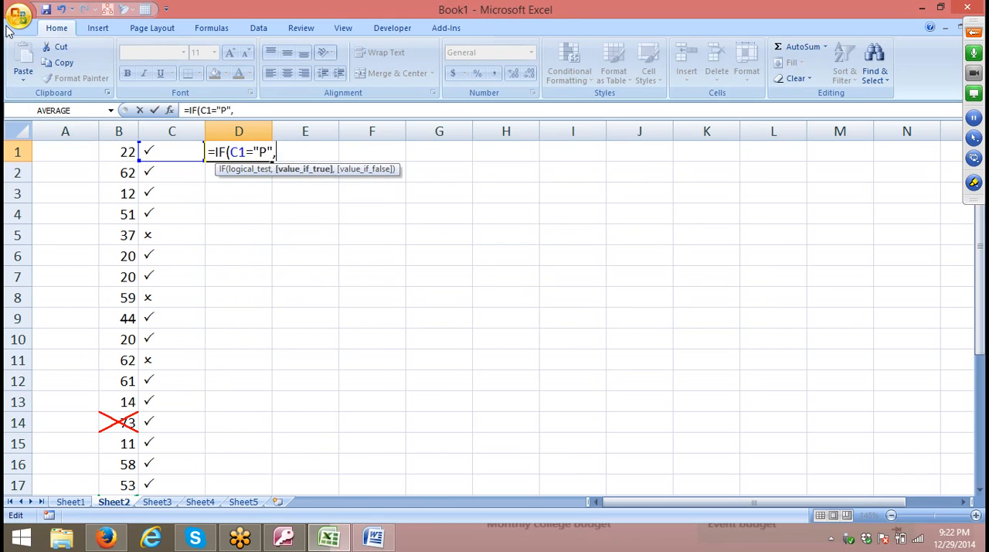
{"action": "type", "text": "\"OK\")"}
{"action": "key", "text": "Return"}
{"action": "key", "text": "Up"}
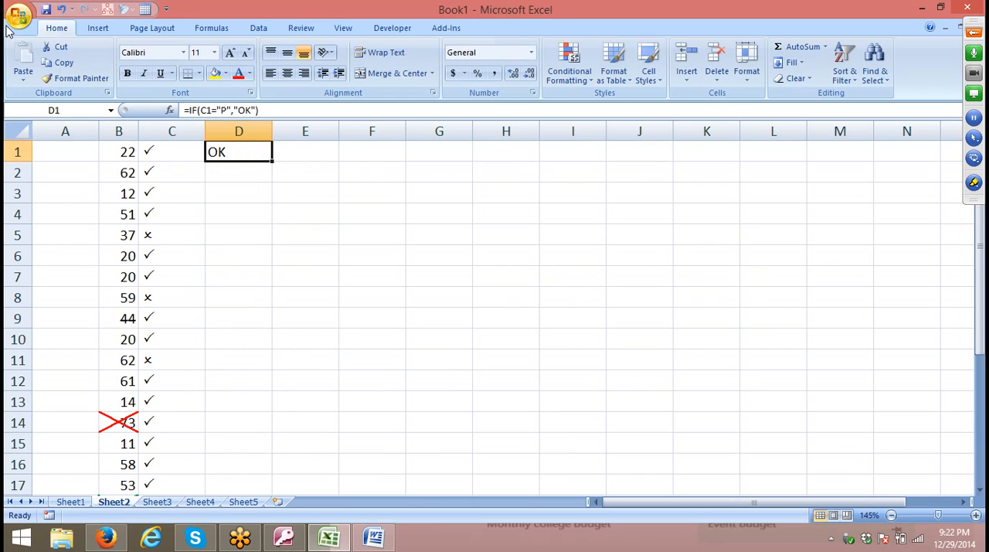
Examine the letters behind the check and cross marks in column C and compare them with the formula in D1.
{"action": "key", "text": "Left"}
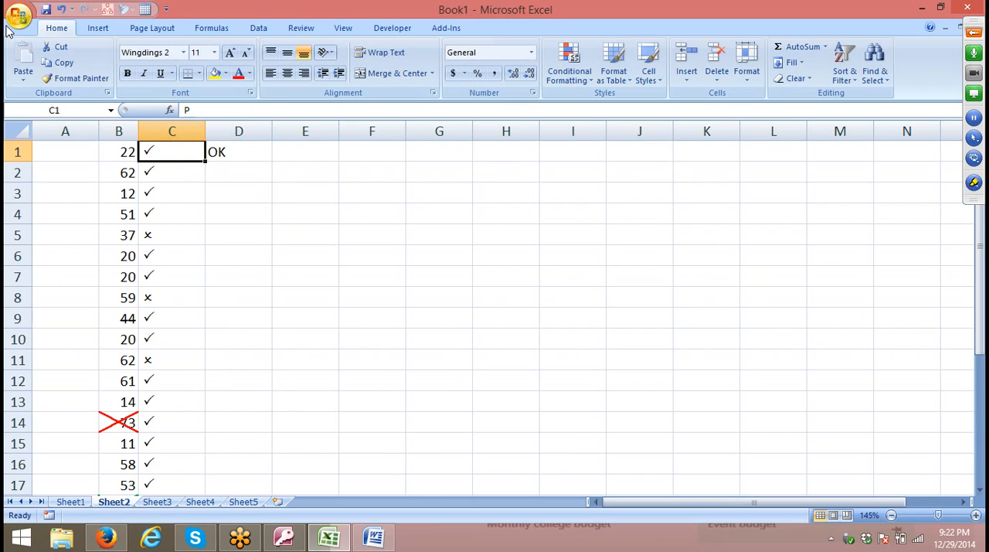
{"action": "left_click", "coordinate": [224, 130]}
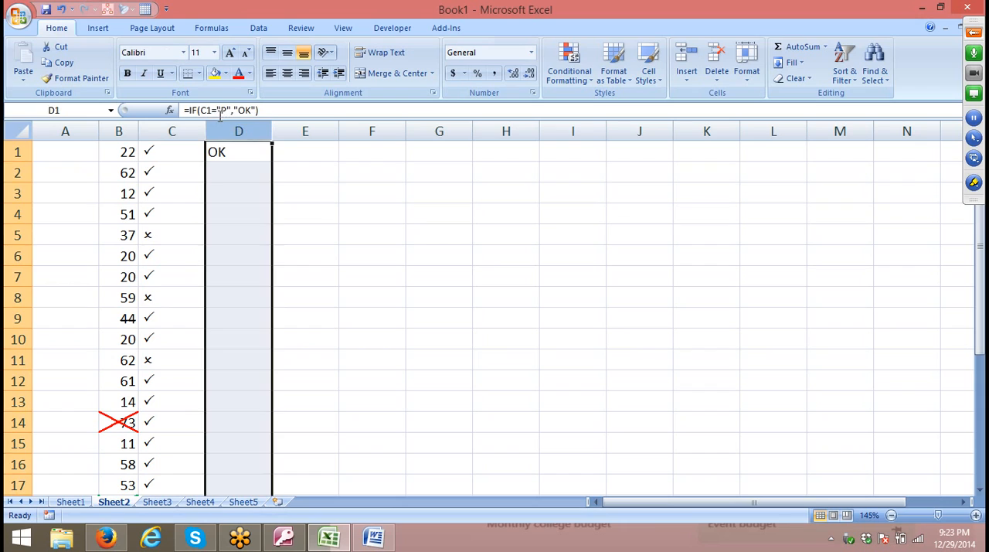
{"action": "key", "text": "Left"}
{"action": "double_click", "coordinate": [186, 110]}
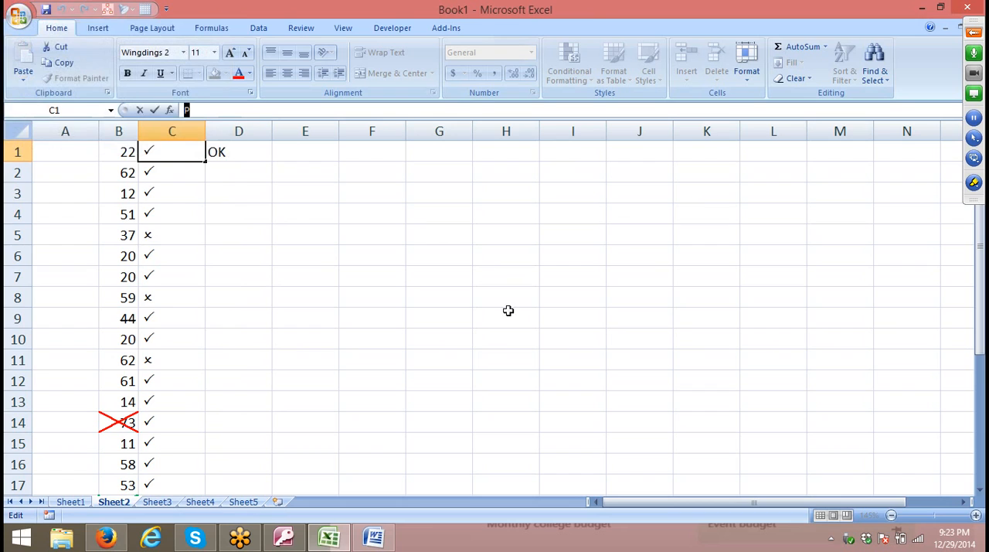
{"action": "left_click", "coordinate": [182, 177]}
{"action": "left_click", "coordinate": [155, 257]}
{"action": "left_click", "coordinate": [147, 317]}
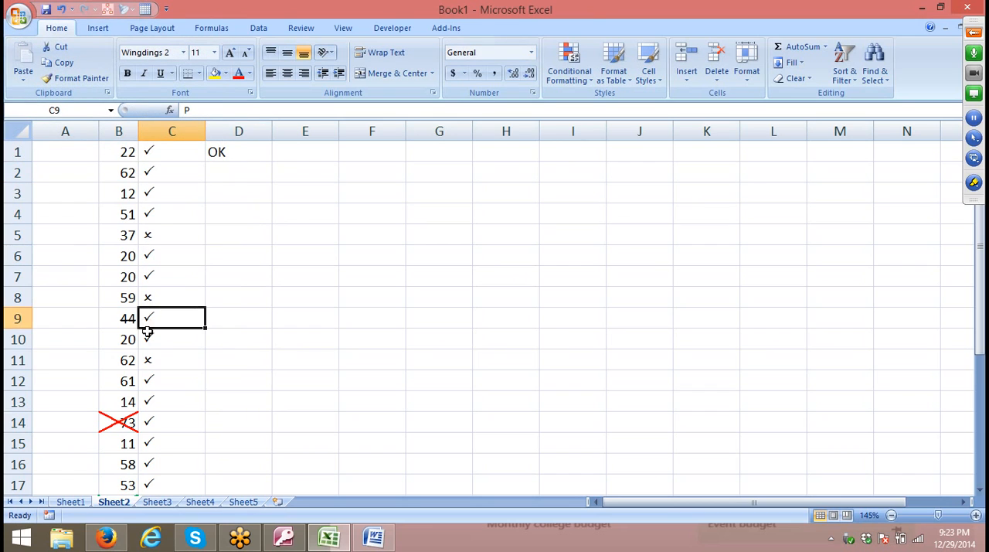
{"action": "left_click", "coordinate": [153, 364]}
{"action": "left_click", "coordinate": [162, 400]}
{"action": "left_click", "coordinate": [162, 427]}
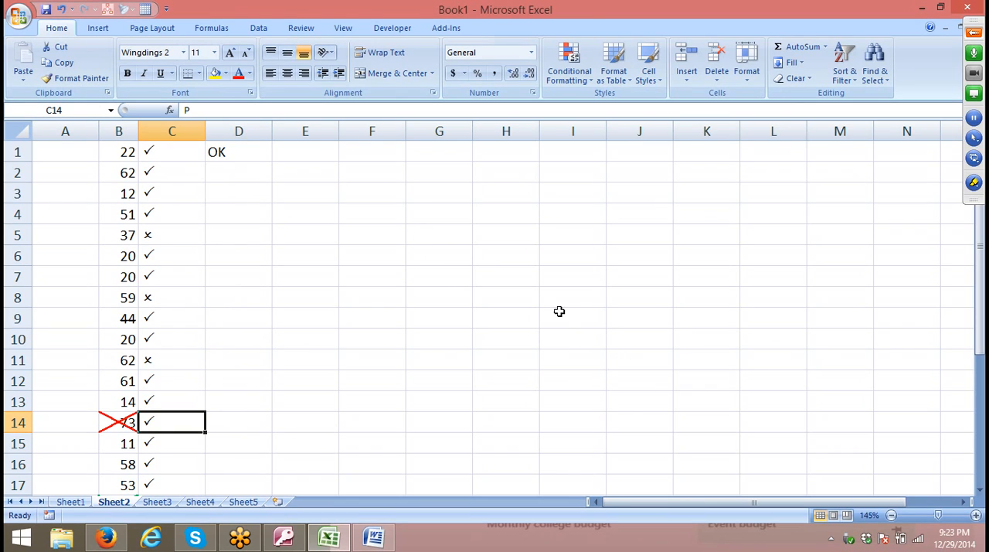
{"action": "left_click", "coordinate": [255, 187]}
{"action": "left_click", "coordinate": [244, 153]}
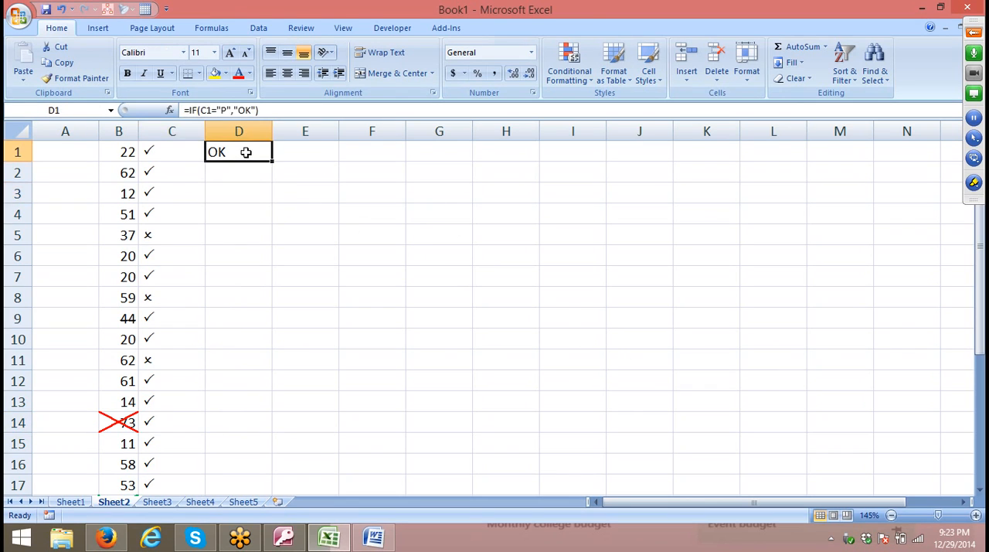
{"action": "left_click", "coordinate": [263, 196]}
{"action": "left_click_drag", "start_coordinate": [148, 152], "coordinate": [149, 280]}
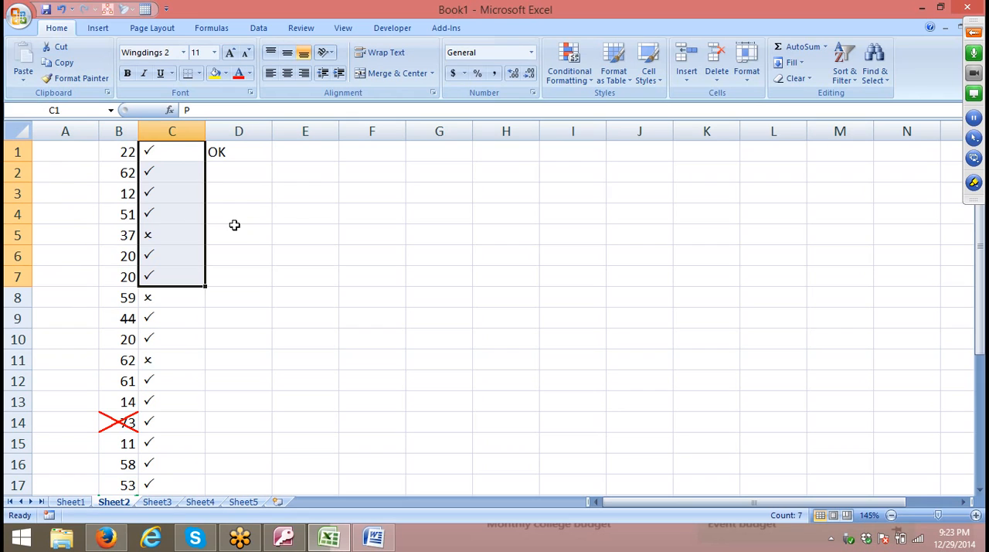
{"action": "left_click", "coordinate": [236, 152]}
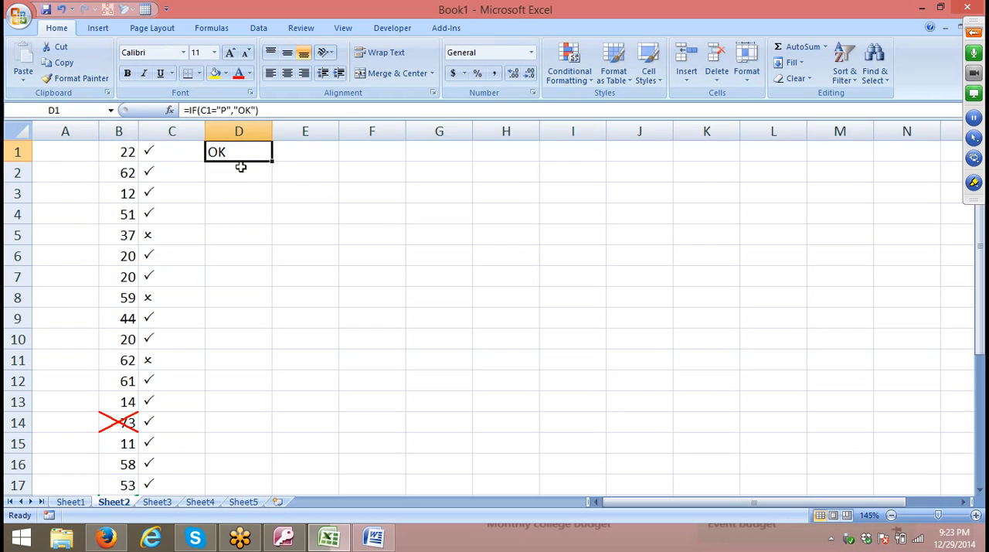
Enter the letter J in cell E4.
{"action": "left_click", "coordinate": [291, 210]}
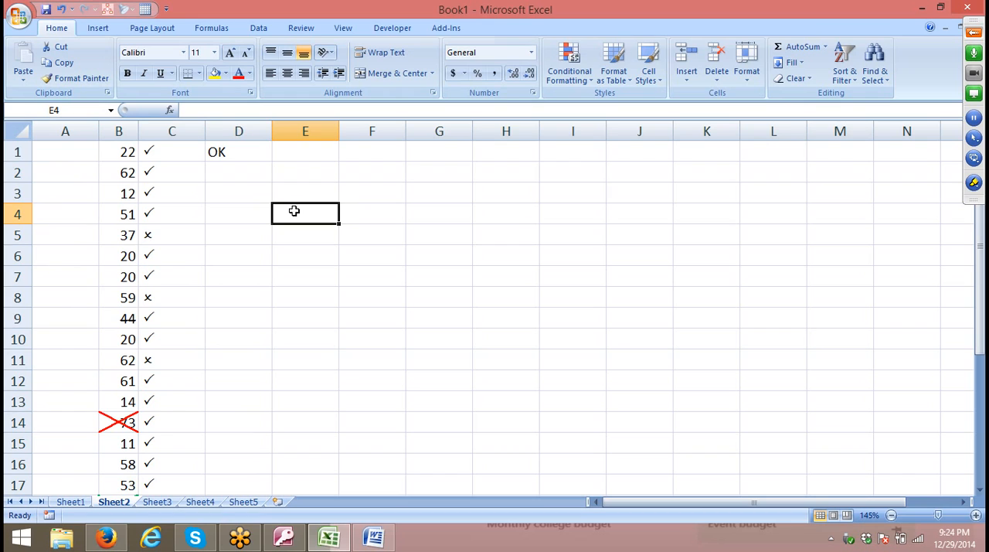
{"action": "type", "text": "J"}
{"action": "left_click", "coordinate": [434, 93]}
{"action": "left_click", "coordinate": [723, 326]}
Try the Angle Clockwise and Vertical Text orientations on the letter J in cell E4.
{"action": "left_click", "coordinate": [333, 54]}
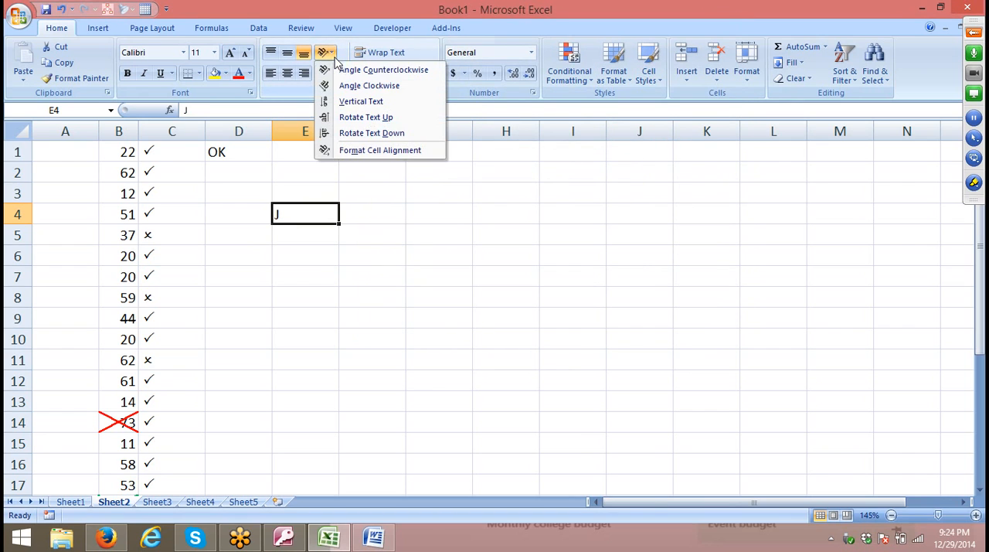
{"action": "left_click", "coordinate": [348, 86]}
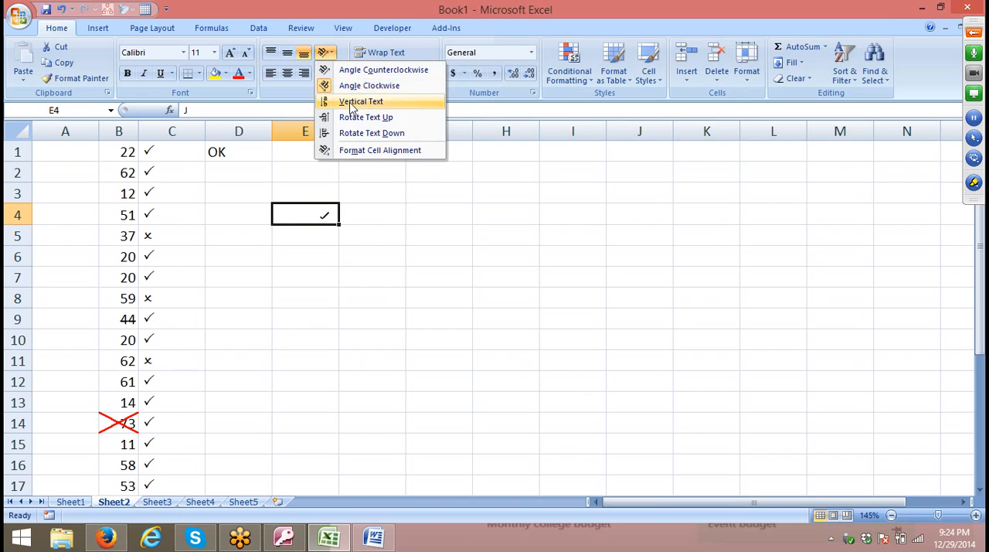
{"action": "left_click", "coordinate": [352, 103]}
{"action": "left_click", "coordinate": [329, 56]}
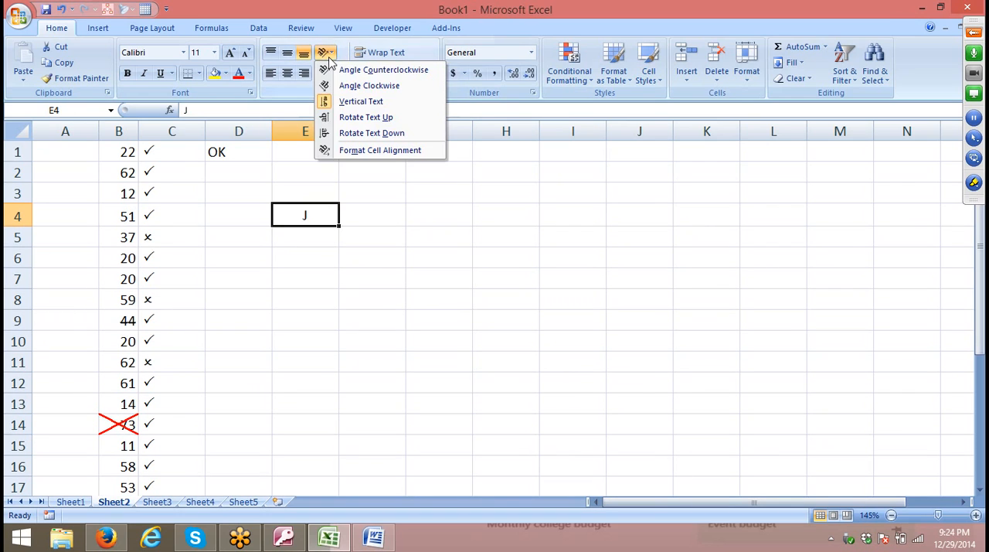
{"action": "left_click", "coordinate": [340, 101]}
{"action": "left_click", "coordinate": [330, 55]}
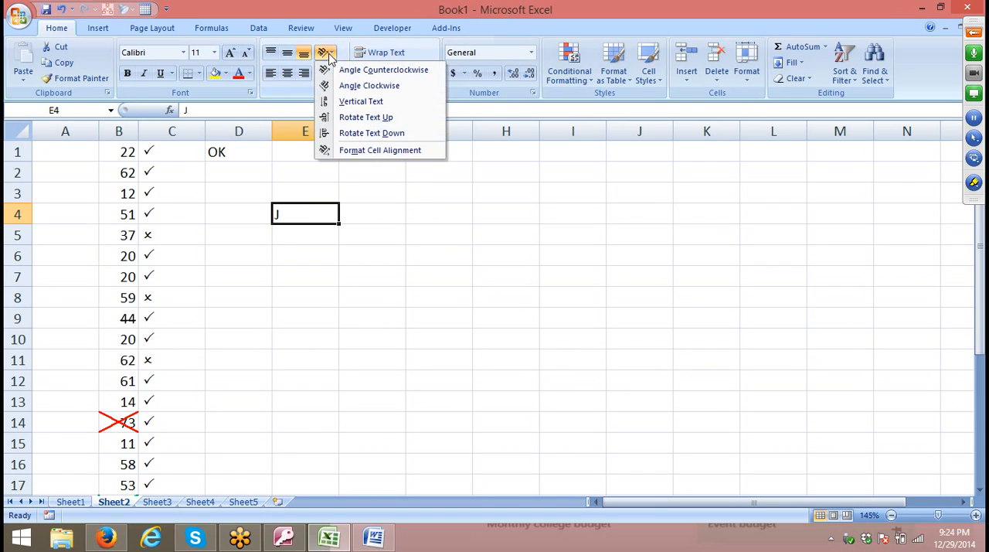
{"action": "left_click", "coordinate": [388, 204]}
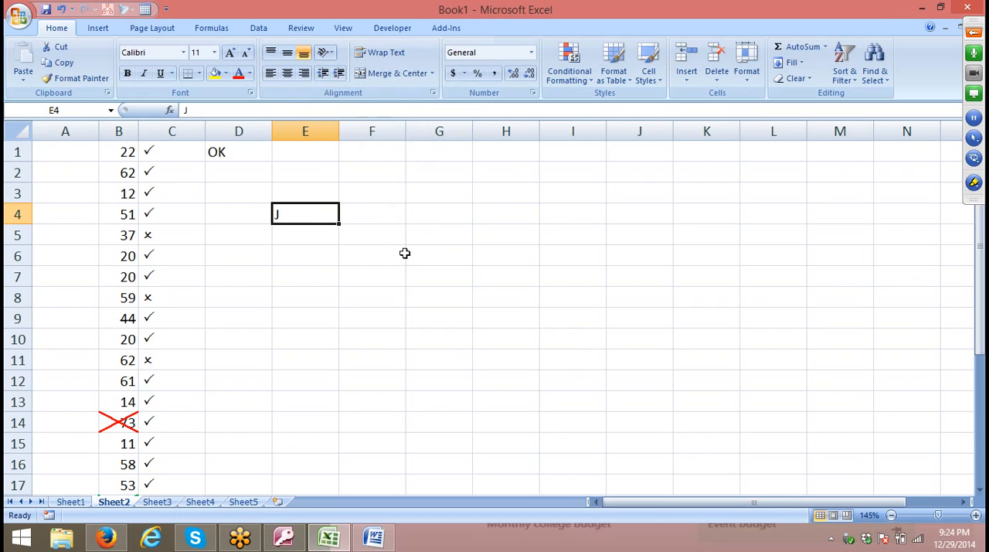
{"action": "key", "text": "ctrl+z"}
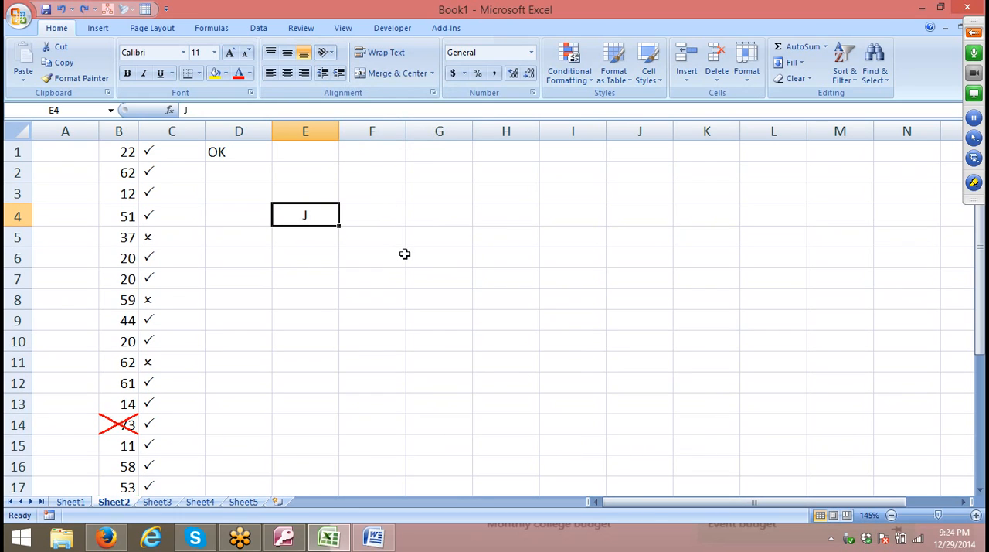
Rotate the letter J in cell E4 clockwise to about -43 degrees with a custom text orientation.
{"action": "left_click", "coordinate": [434, 92]}
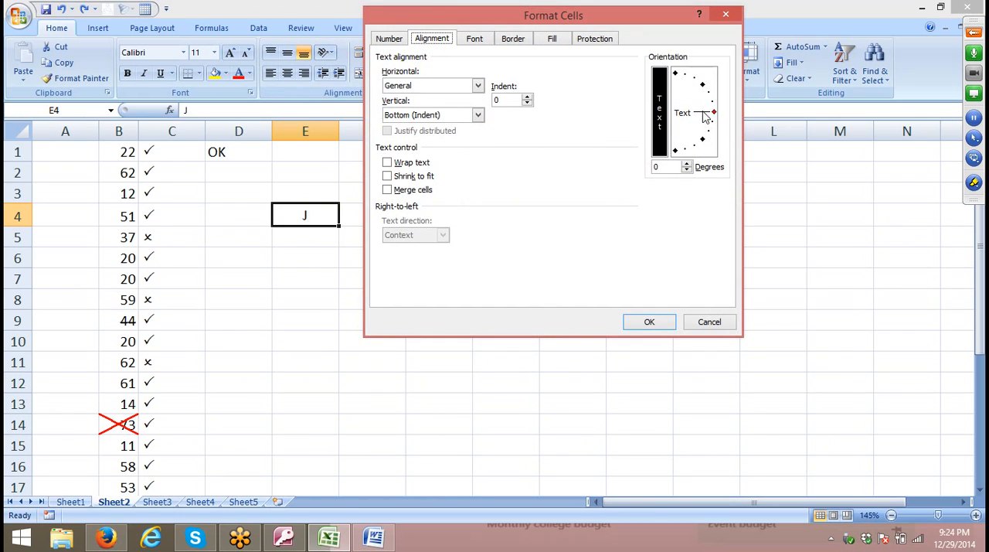
{"action": "left_click_drag", "start_coordinate": [705, 116], "coordinate": [709, 138]}
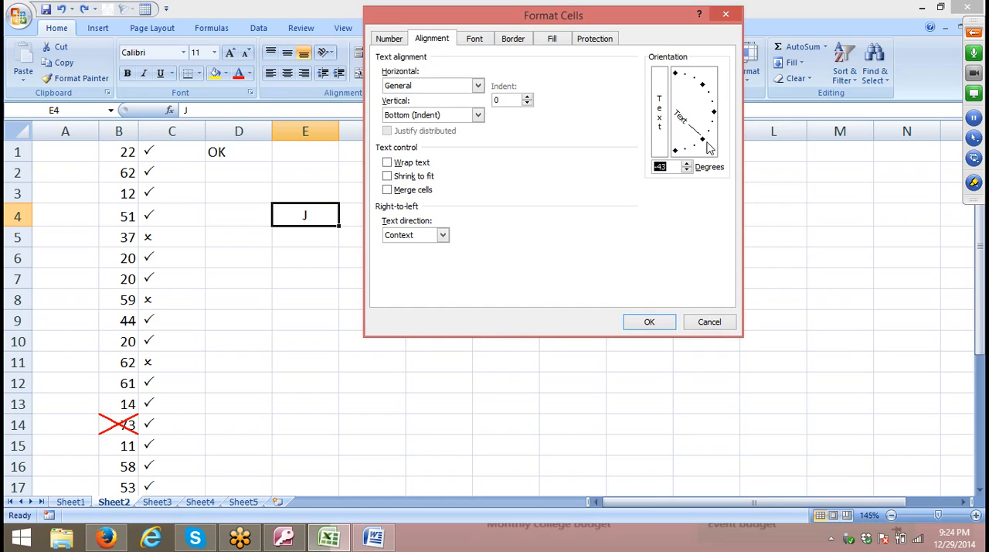
{"action": "left_click_drag", "start_coordinate": [708, 141], "coordinate": [711, 151]}
{"action": "left_click", "coordinate": [646, 321]}
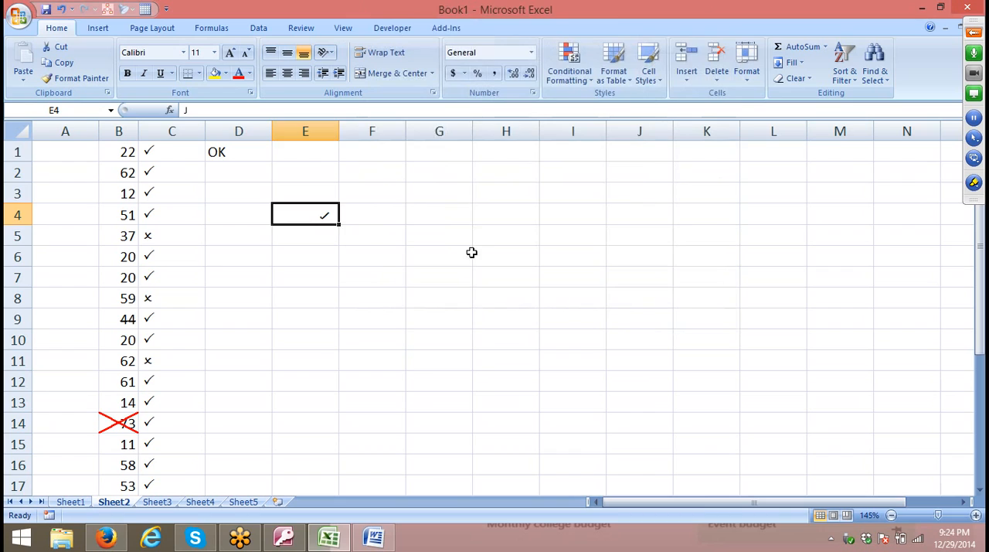
{"action": "left_click", "coordinate": [450, 240]}
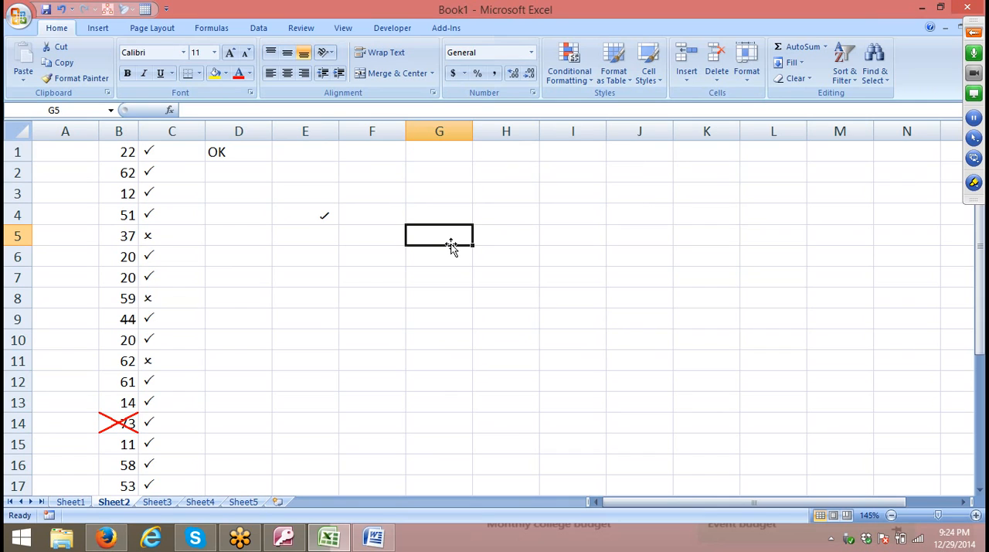
Enter a lowercase x in cell E5 as a plain-letter cross mark.
{"action": "left_click", "coordinate": [290, 239]}
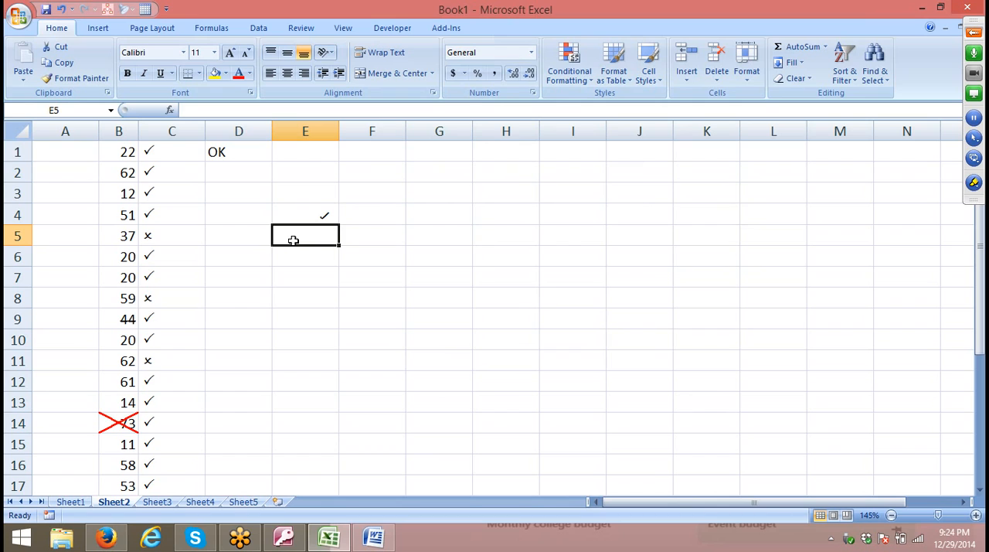
{"action": "key", "text": "ctrl+c"}
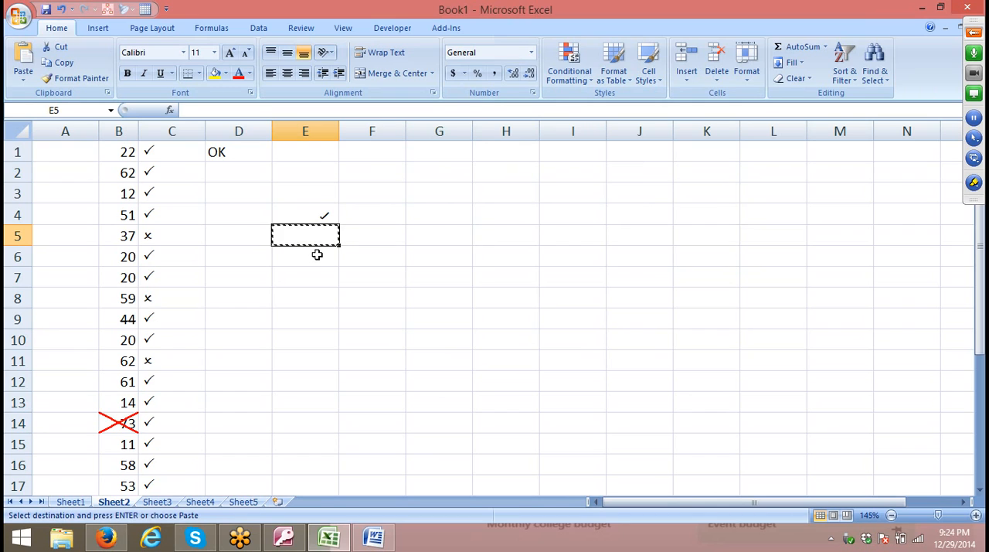
{"action": "key", "text": "Escape"}
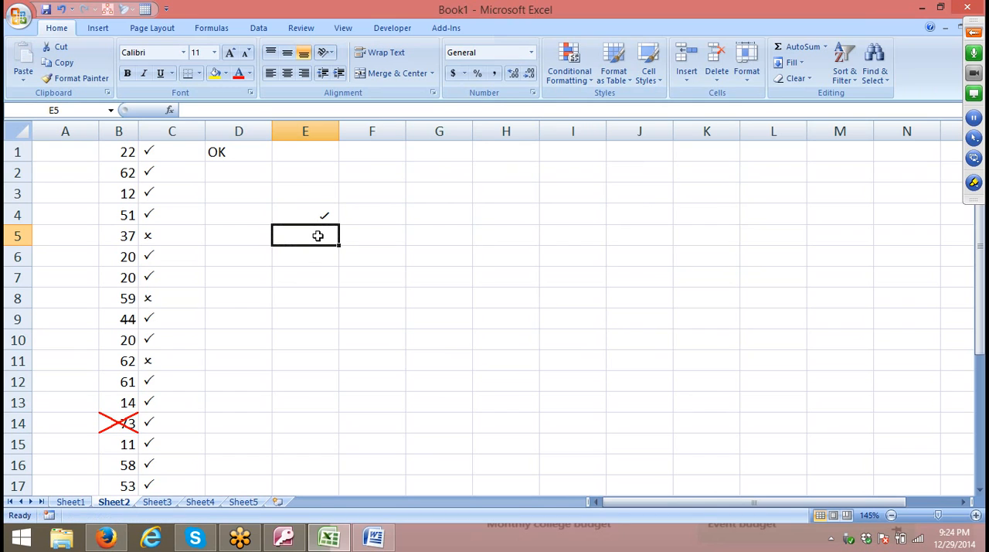
{"action": "key", "text": "ctrl+c"}
{"action": "key", "text": "Escape"}
{"action": "type", "text": "x"}
{"action": "key", "text": "Return"}
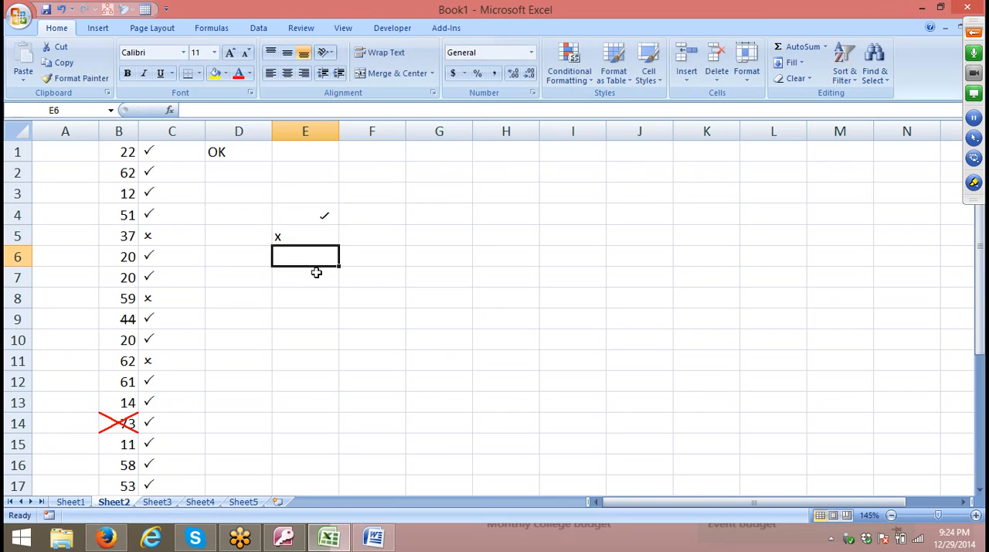
Enter a person's full name in cell A1 of Sheet3.
{"action": "left_click", "coordinate": [156, 502]}
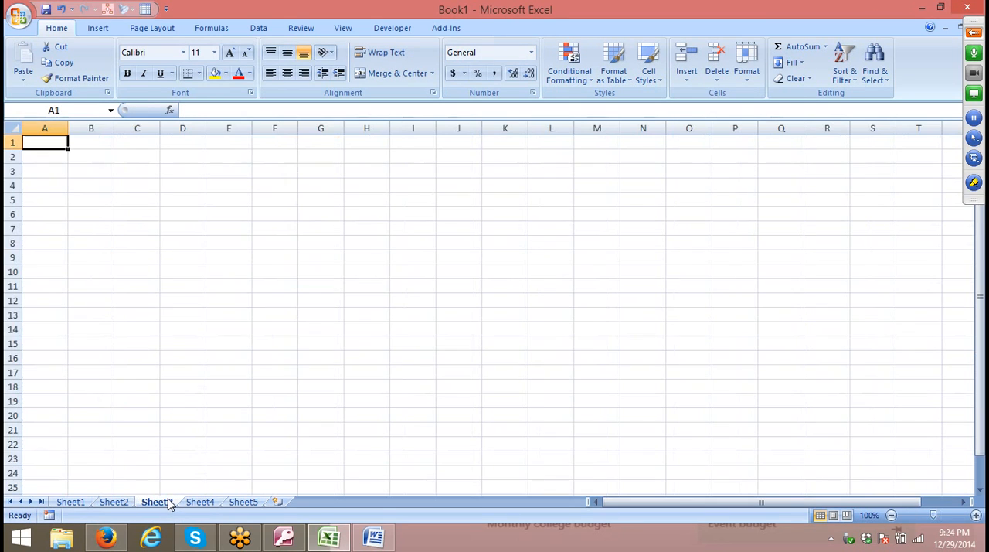
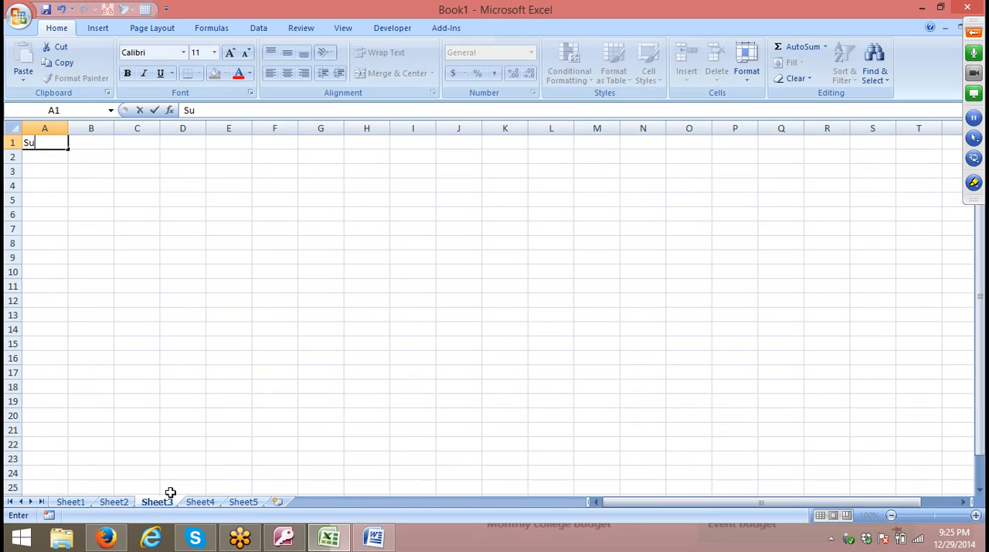
{"action": "key", "text": "Return"}
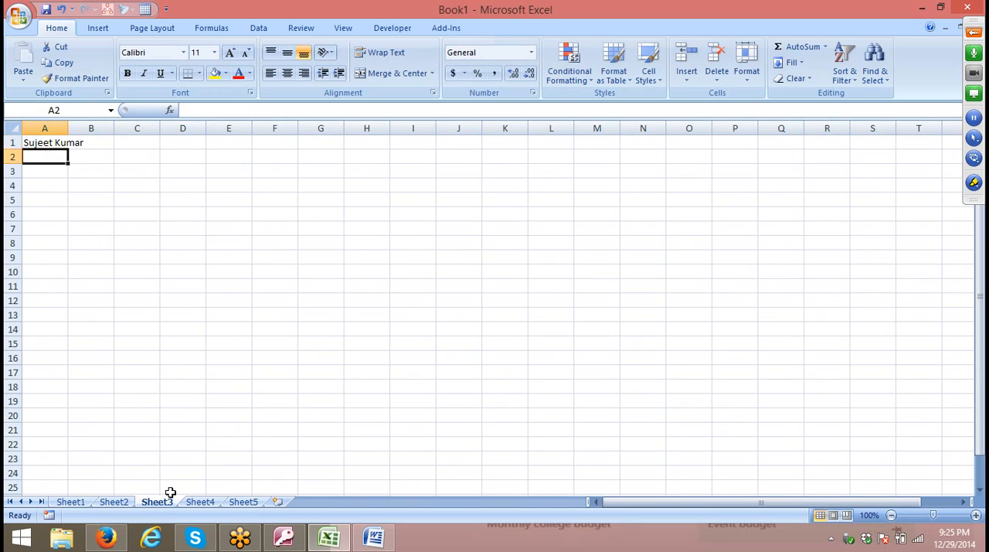
Enter the number 1 in cell B1 beside the full name.
{"action": "key", "text": "Up"}
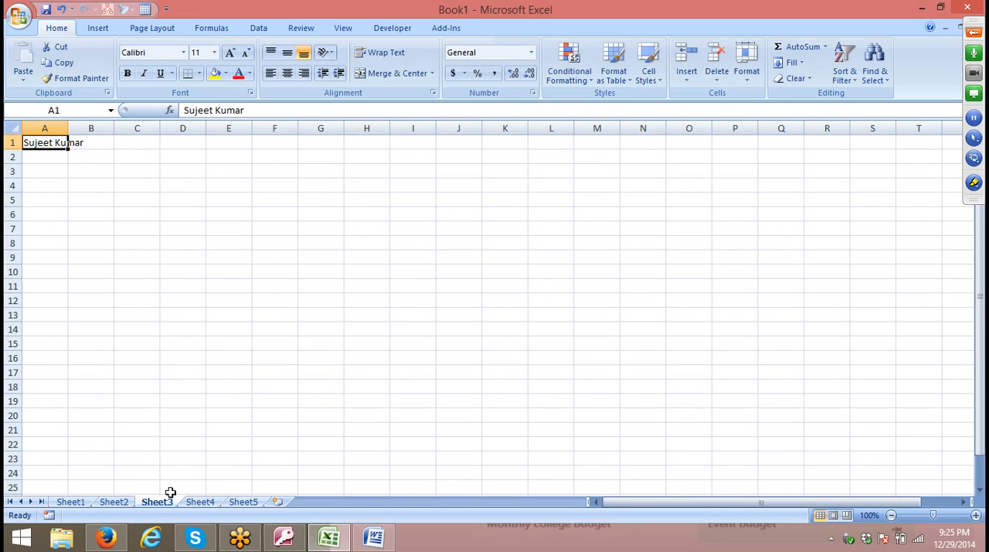
{"action": "key", "text": "Right"}
{"action": "key", "text": "Down"}
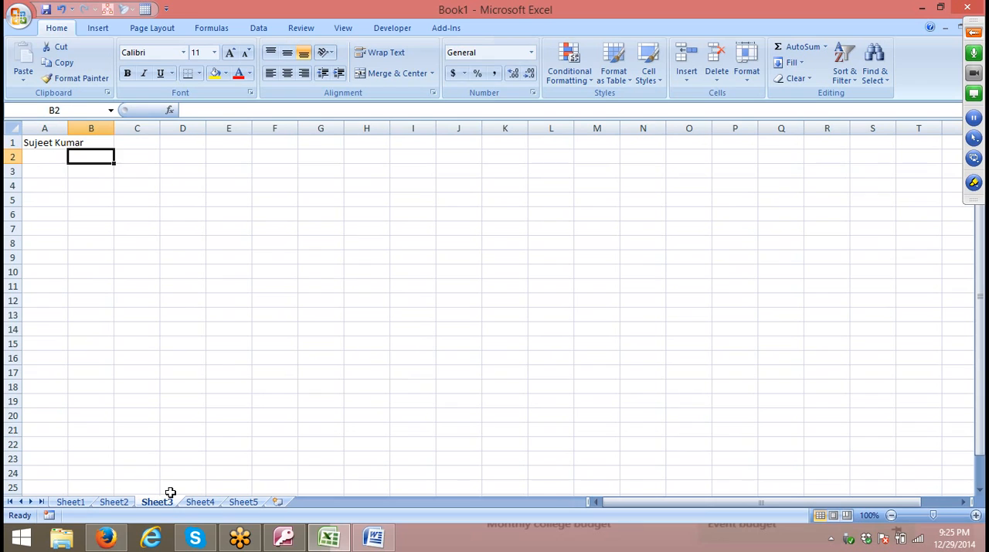
{"action": "key", "text": "Down"}
{"action": "key", "text": "Down"}
{"action": "key", "text": "Down"}
{"action": "key", "text": "Up"}
{"action": "key", "text": "Up"}
{"action": "key", "text": "Up"}
{"action": "key", "text": "Up"}
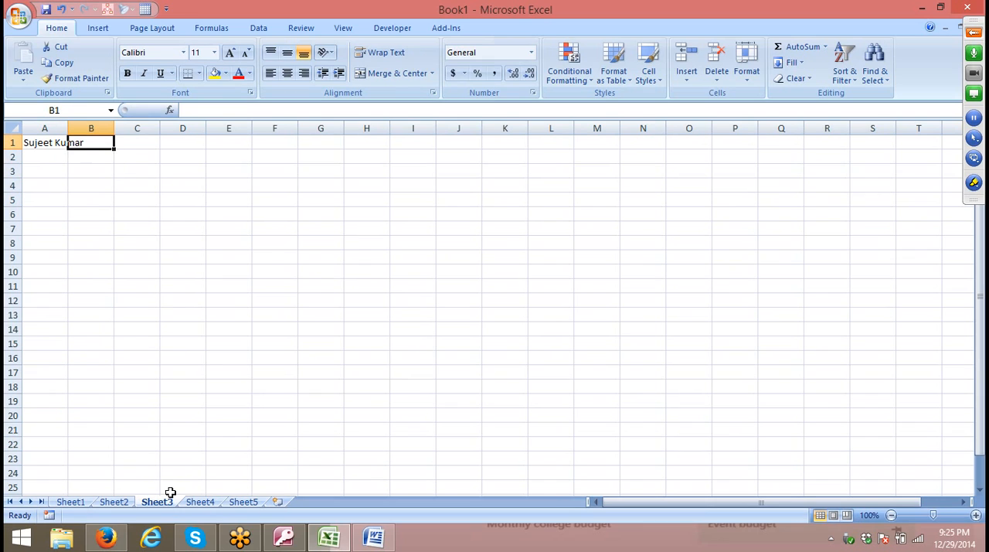
{"action": "type", "text": "1"}
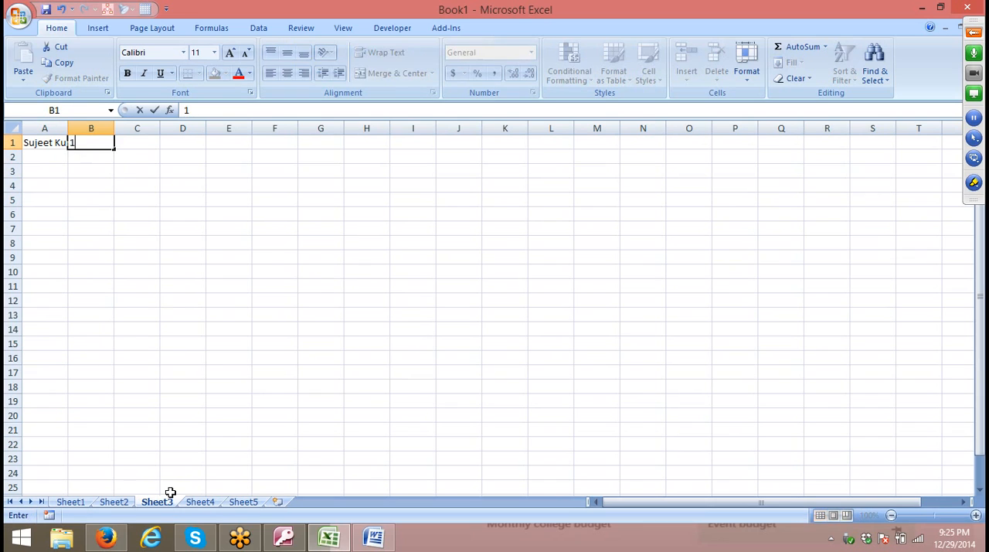
{"action": "key", "text": "Return"}
{"action": "key", "text": "Up"}
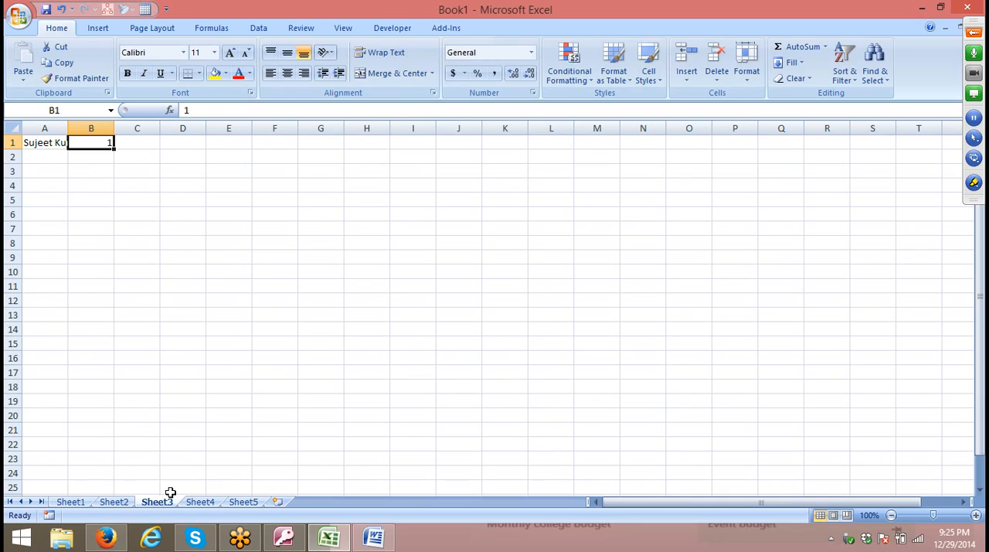
Try auto-fitting column A to its contents and undo the width change.
{"action": "left_click", "coordinate": [94, 193]}
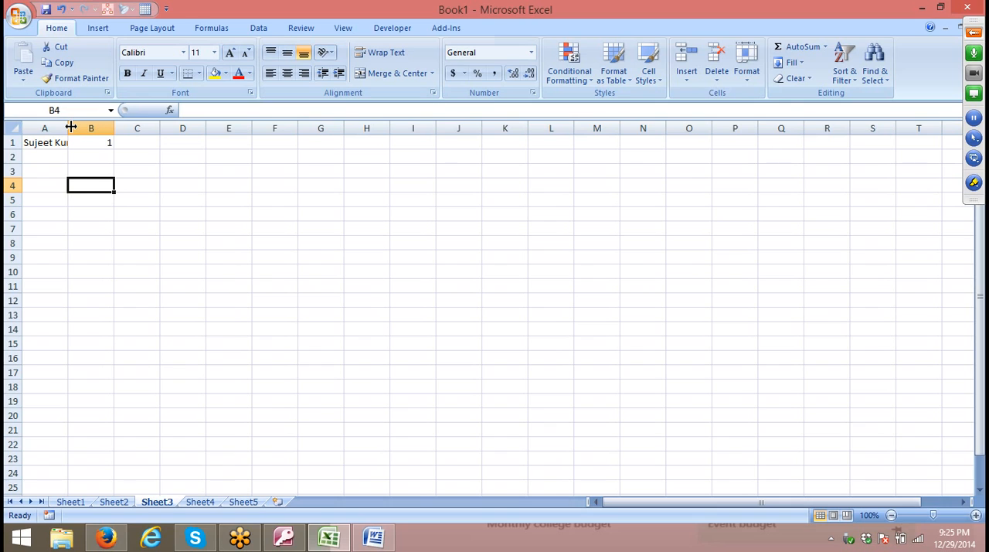
{"action": "double_click", "coordinate": [70, 128]}
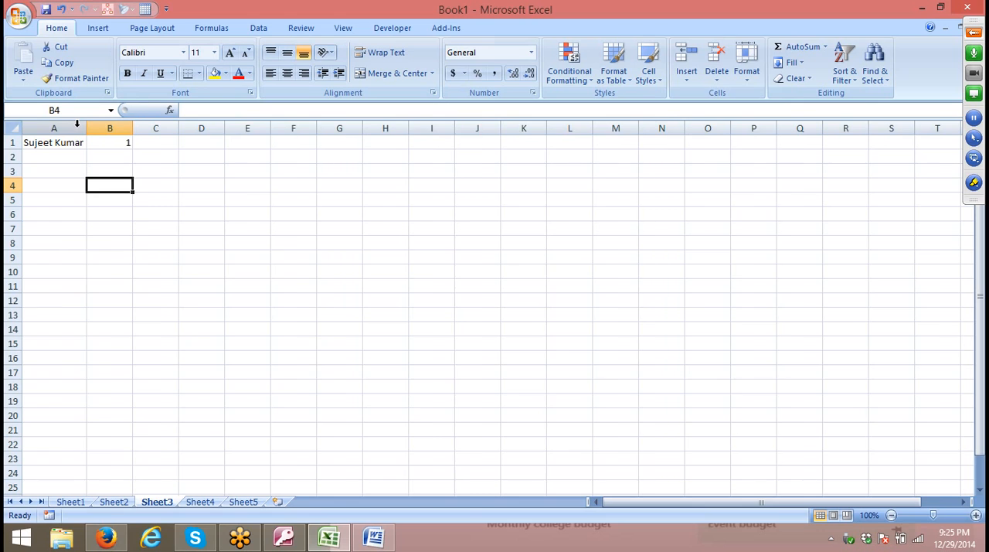
{"action": "key", "text": "ctrl+z"}
Wrap the text of the full name in cell A1.
{"action": "left_click", "coordinate": [56, 144]}
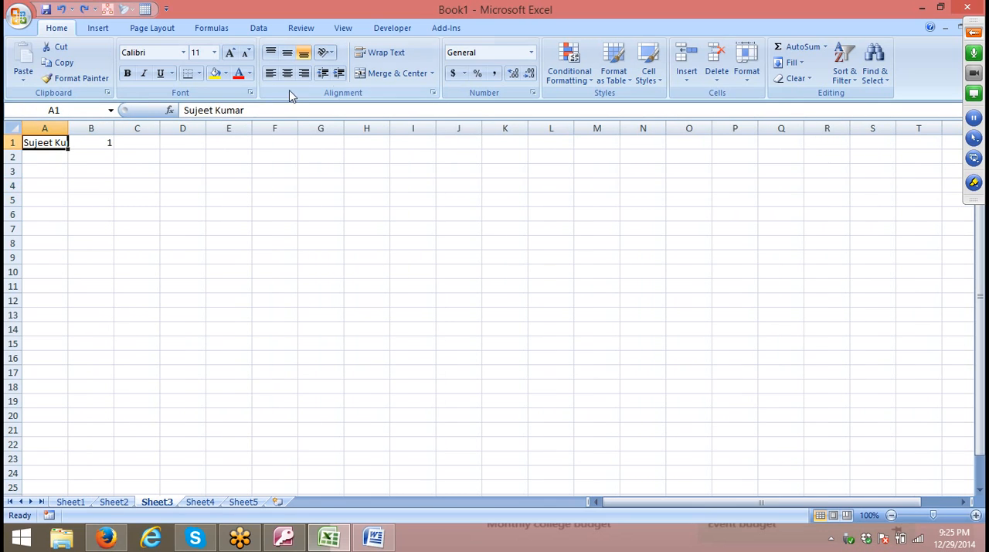
{"action": "left_click", "coordinate": [387, 54]}
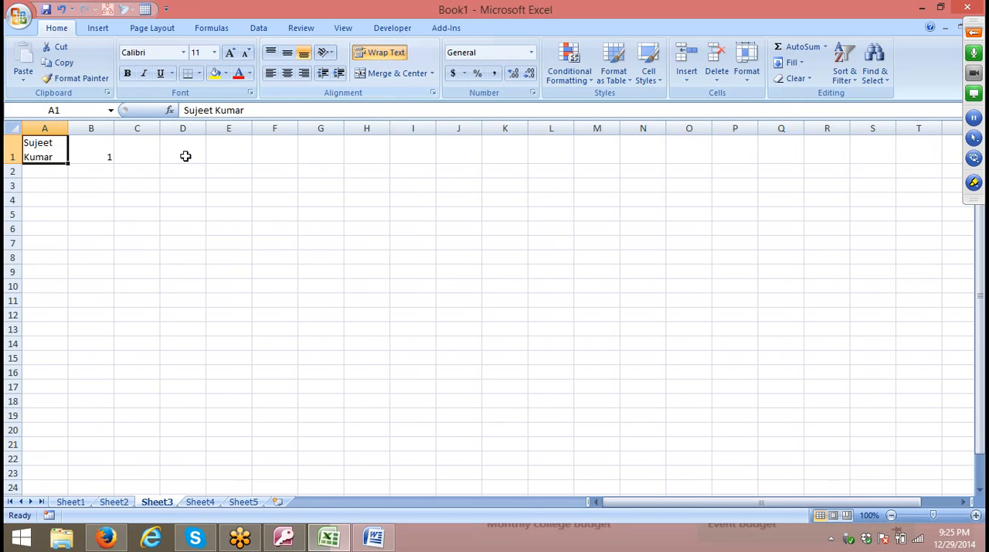
{"action": "left_click", "coordinate": [152, 210]}
{"action": "left_click", "coordinate": [48, 156]}
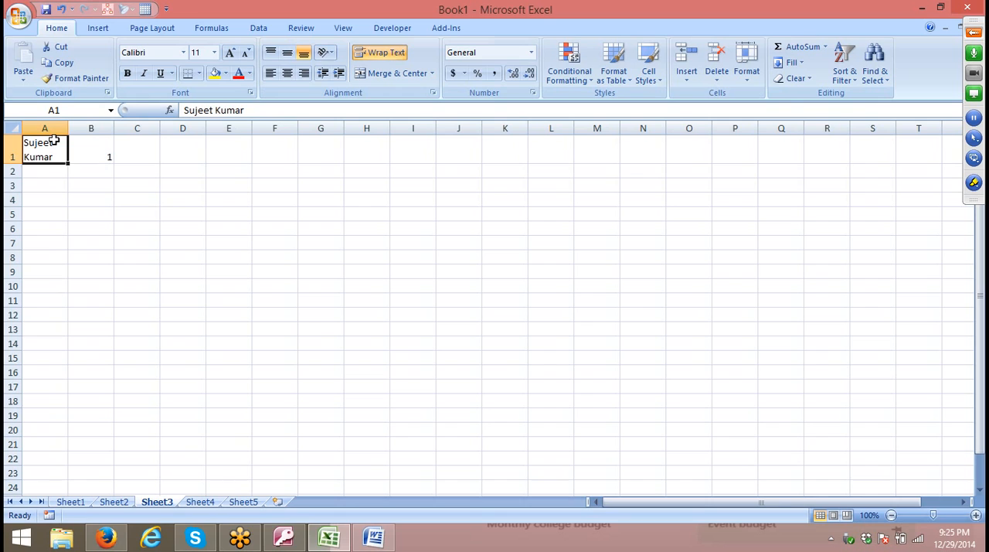
Enter 123, 456 and 123 on three separate lines inside cell D6.
{"action": "left_click", "coordinate": [195, 230]}
{"action": "type", "text": "123"}
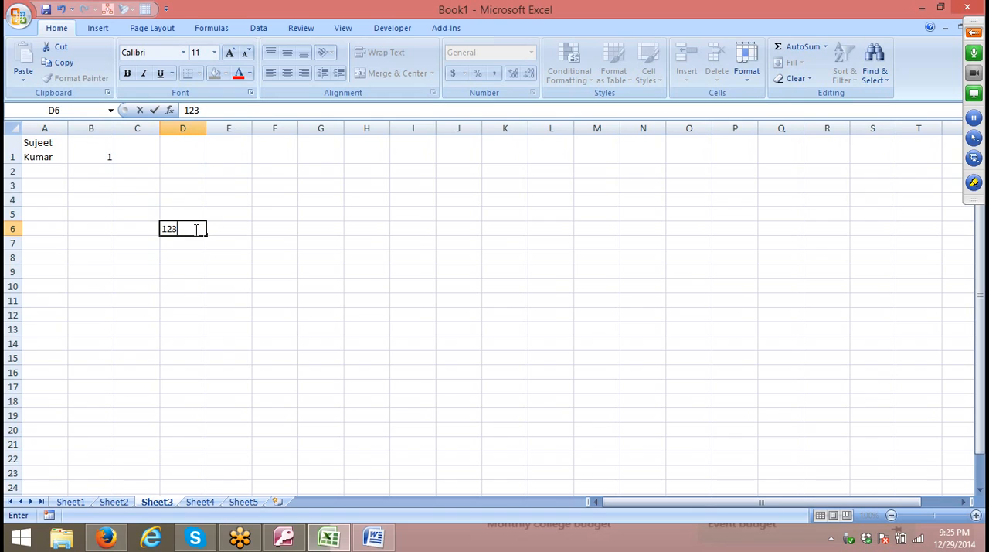
{"action": "key", "text": "alt+Return"}
{"action": "type", "text": "456"}
{"action": "key", "text": "alt+Return"}
{"action": "type", "text": "123"}
{"action": "key", "text": "ctrl+Return"}
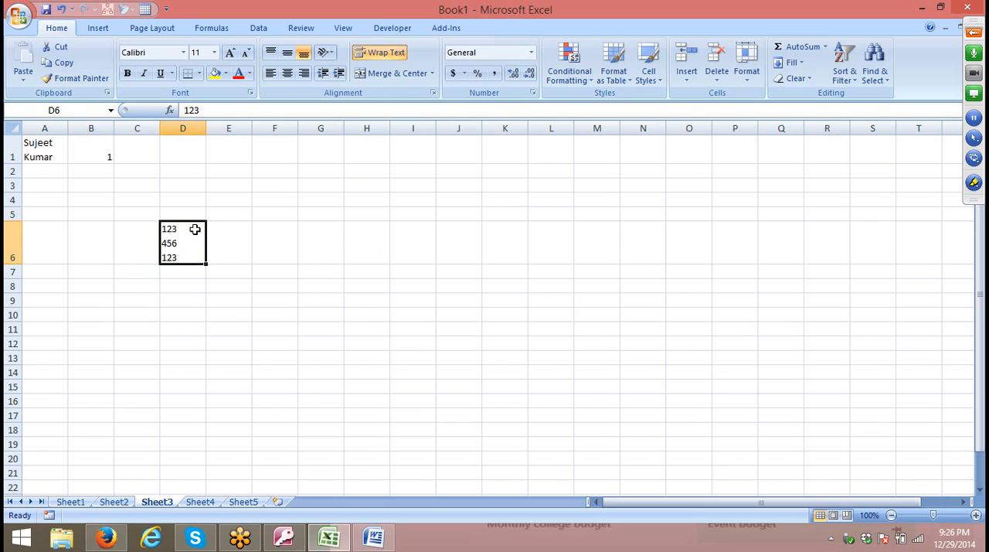
Turn off text wrapping in cell A1 and delete row 6 with the three-line entry.
{"action": "left_click", "coordinate": [60, 144]}
{"action": "left_click", "coordinate": [369, 62]}
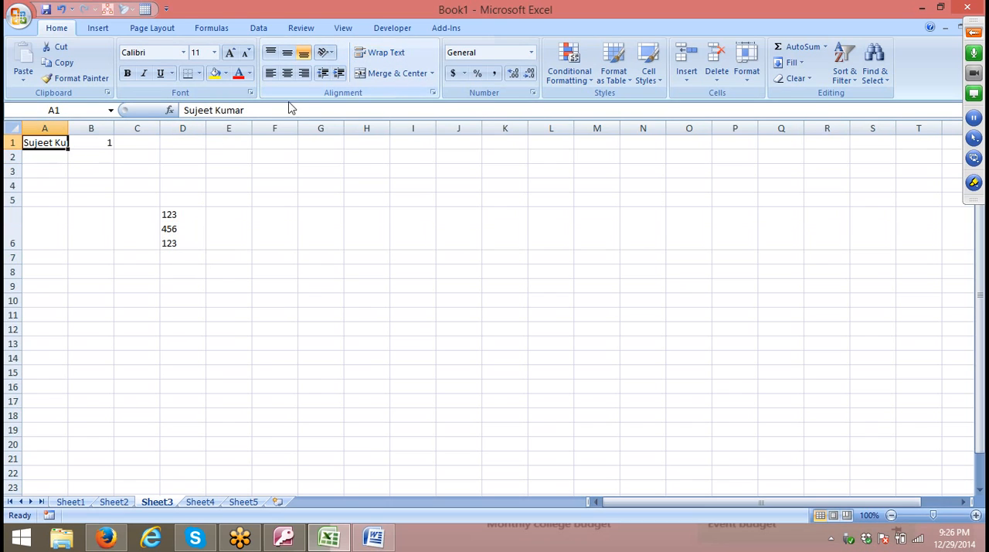
{"action": "left_click", "coordinate": [13, 228]}
{"action": "right_click", "coordinate": [16, 238]}
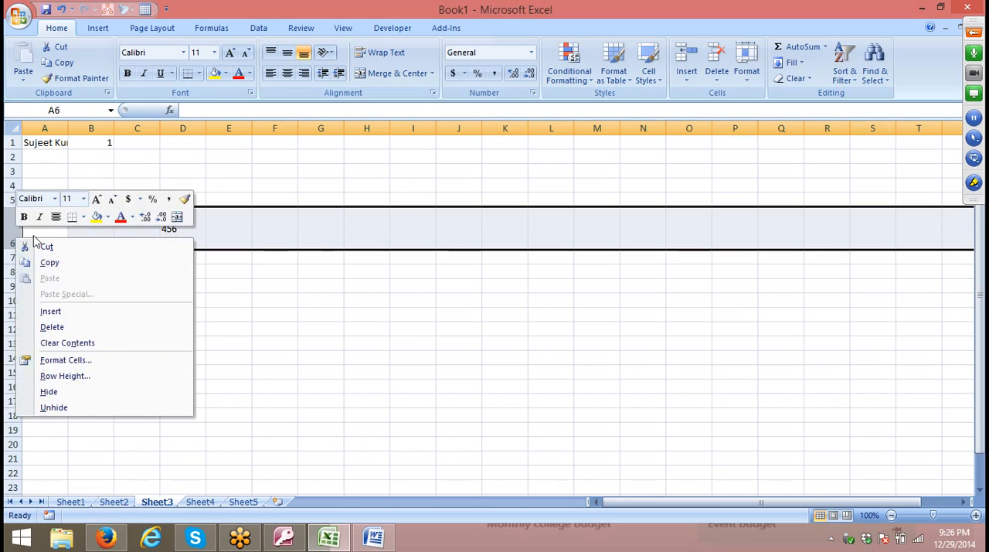
{"action": "left_click", "coordinate": [105, 327]}
{"action": "left_click", "coordinate": [91, 329]}
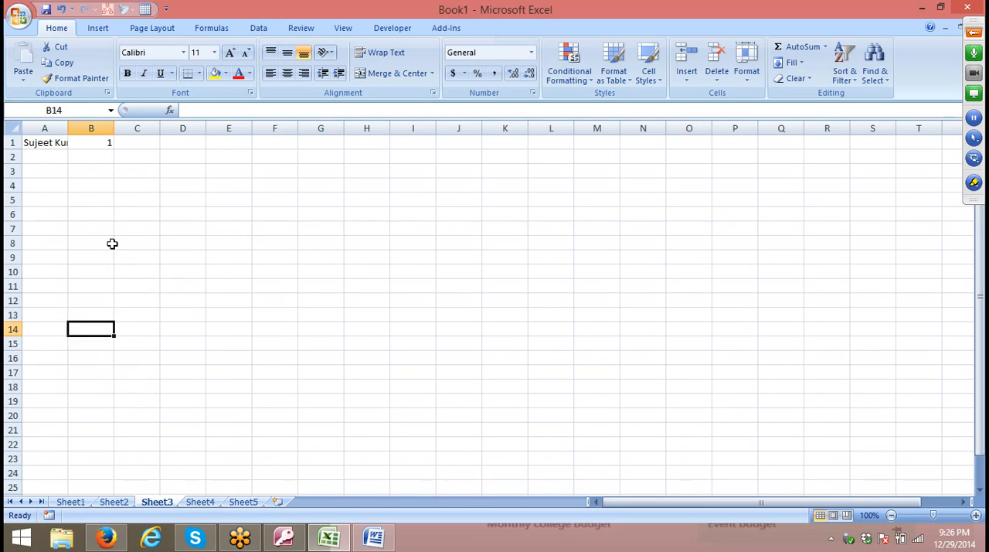
Clear the number from cell B1 and make column A slightly narrower than the full name.
{"action": "left_click", "coordinate": [91, 186]}
{"action": "double_click", "coordinate": [66, 129]}
{"action": "left_click", "coordinate": [124, 143]}
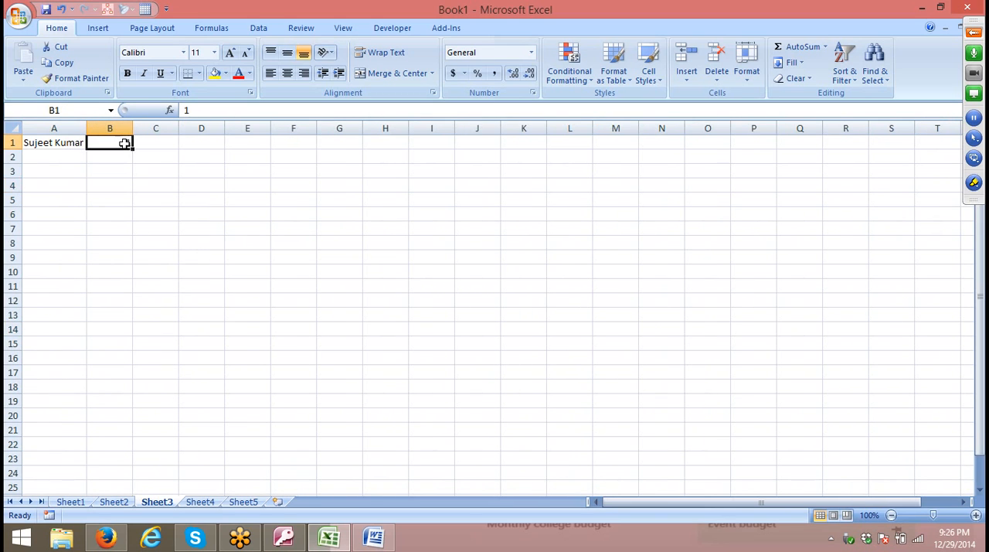
{"action": "key", "text": "Delete"}
{"action": "left_click_drag", "start_coordinate": [86, 128], "coordinate": [72, 130]}
Apply Shrink to fit to the full name in cell A1.
{"action": "left_click", "coordinate": [54, 142]}
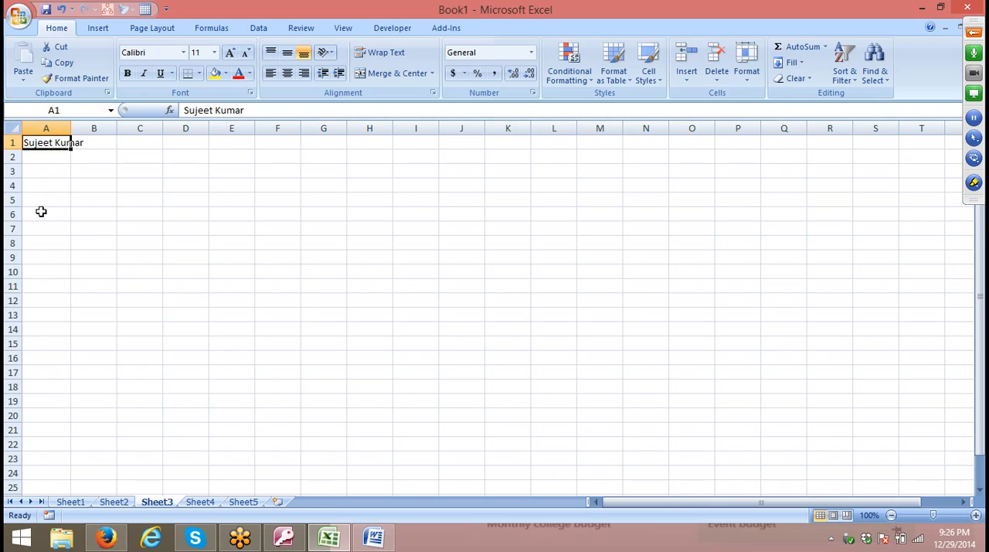
{"action": "left_click", "coordinate": [433, 94]}
{"action": "left_click", "coordinate": [413, 178]}
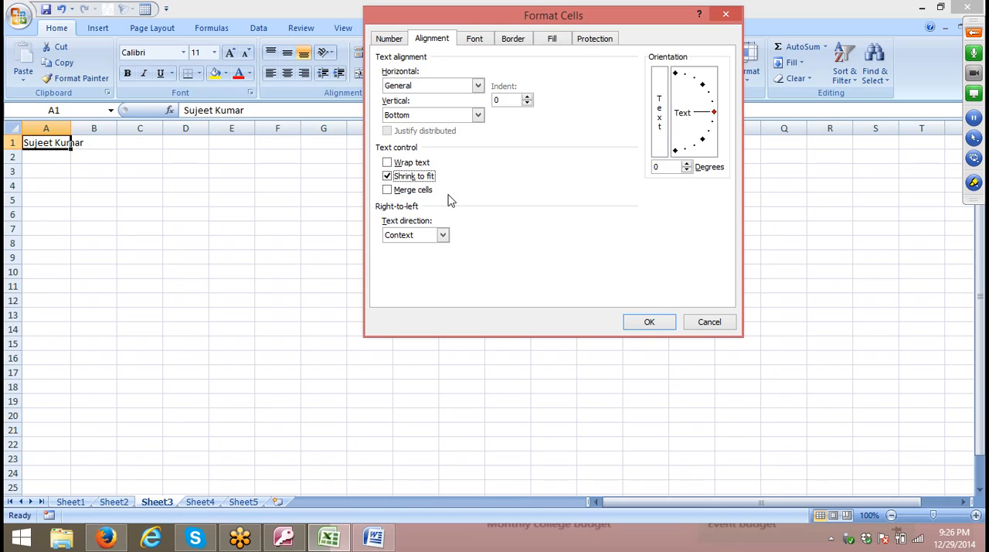
{"action": "left_click", "coordinate": [625, 323]}
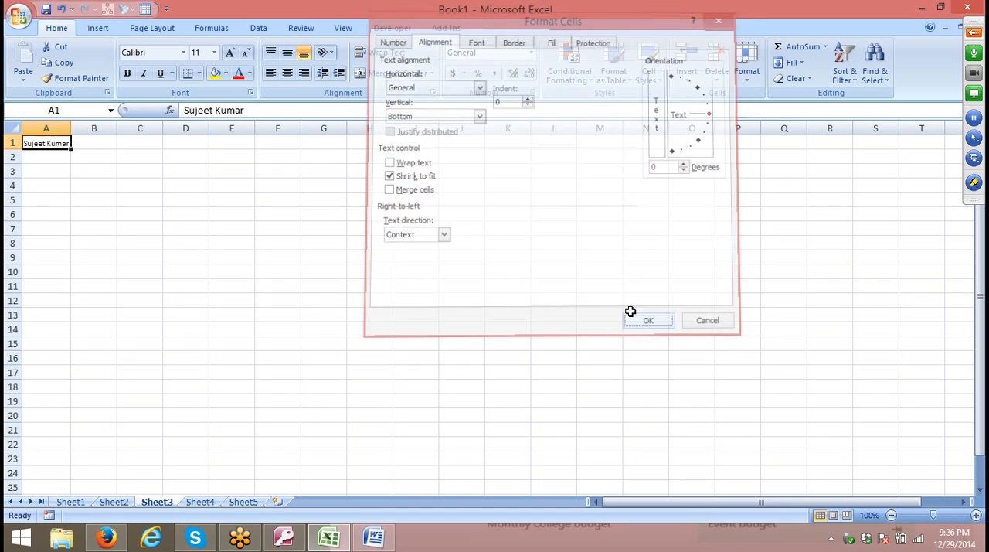
Widen column A well beyond the full name and narrow it again until the name just fits.
{"action": "left_click", "coordinate": [108, 199]}
{"action": "left_click_drag", "start_coordinate": [70, 129], "coordinate": [150, 143]}
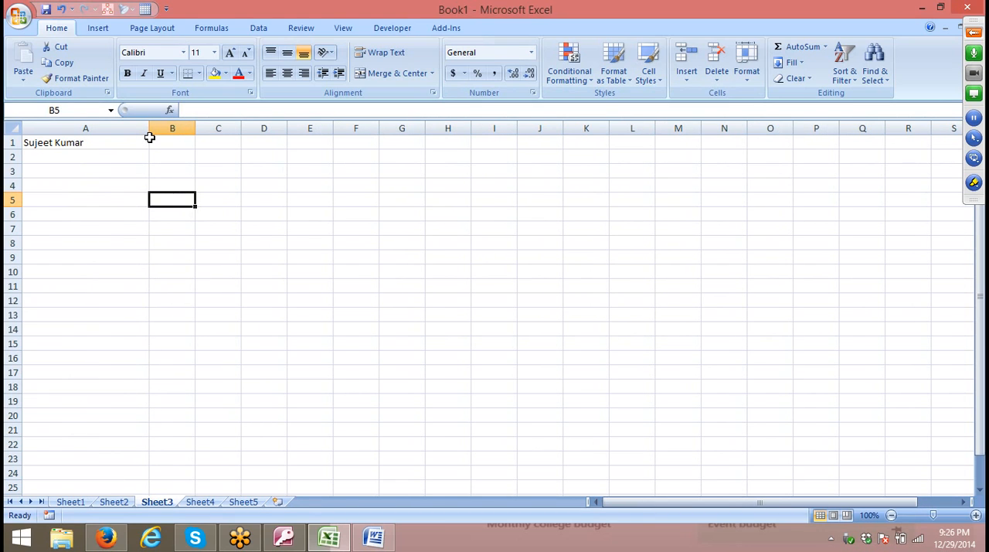
{"action": "left_click_drag", "start_coordinate": [150, 128], "coordinate": [87, 129]}
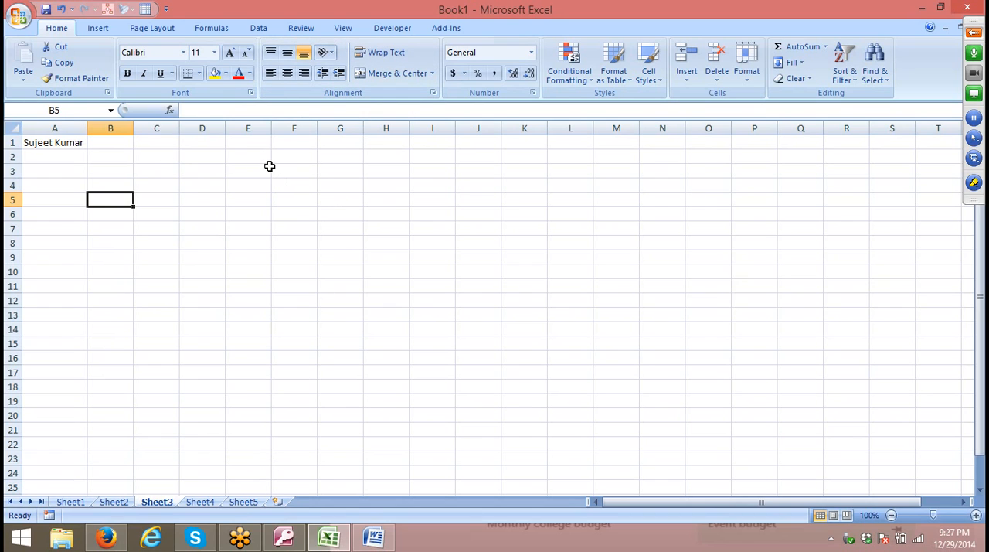
Try Merge & Center on the range E3:I12, switching it on and off several times.
{"action": "left_click_drag", "start_coordinate": [266, 167], "coordinate": [425, 299]}
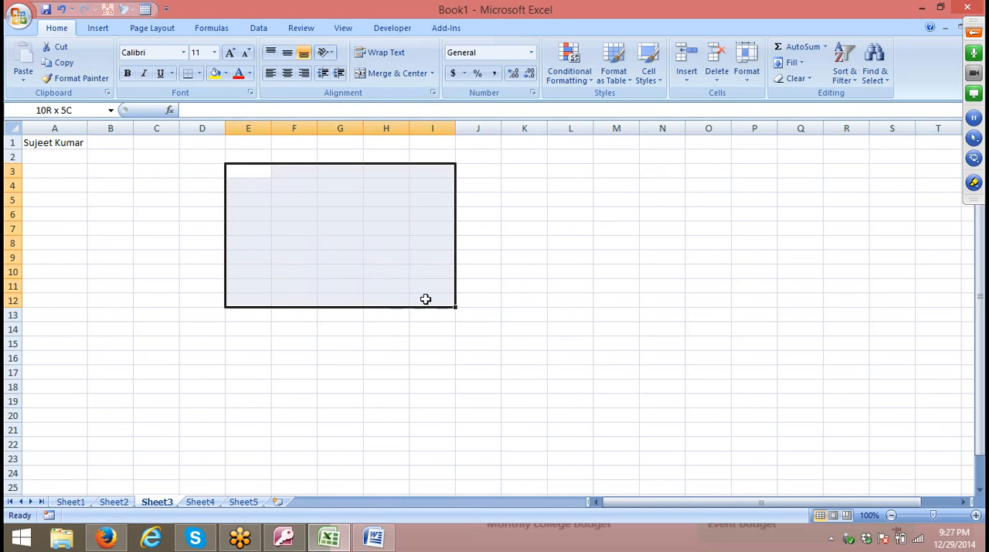
{"action": "left_click", "coordinate": [374, 73]}
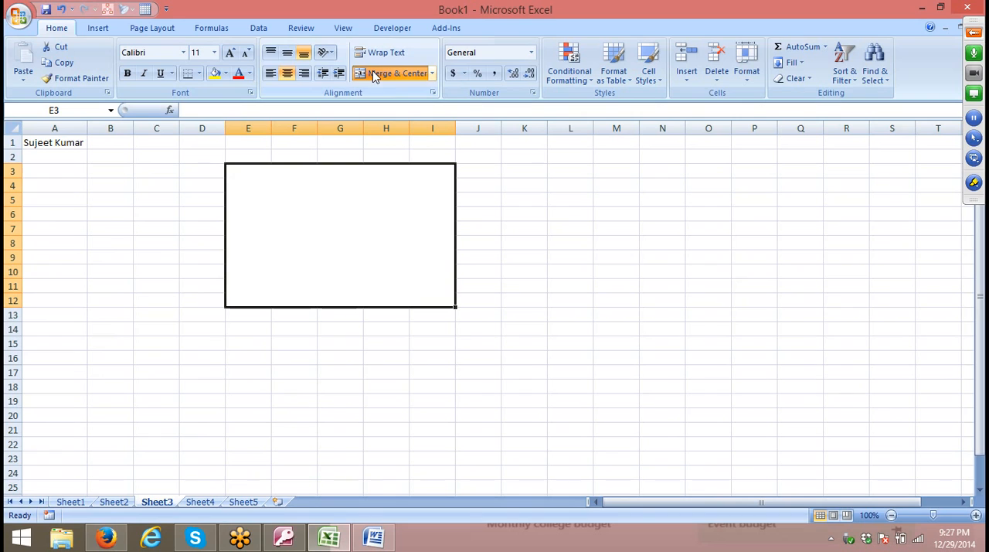
{"action": "left_click", "coordinate": [374, 74]}
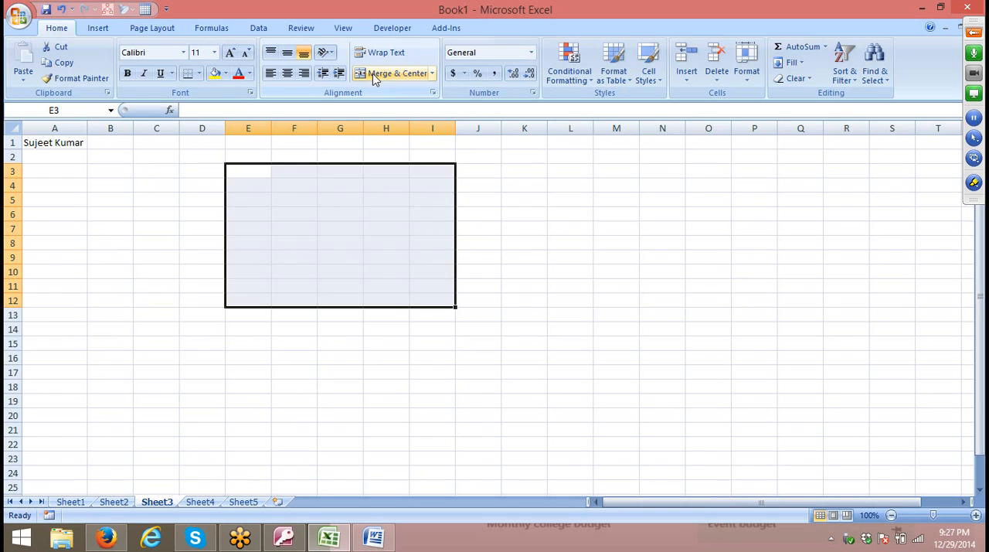
{"action": "left_click", "coordinate": [372, 74]}
{"action": "left_click", "coordinate": [372, 73]}
{"action": "left_click", "coordinate": [372, 74]}
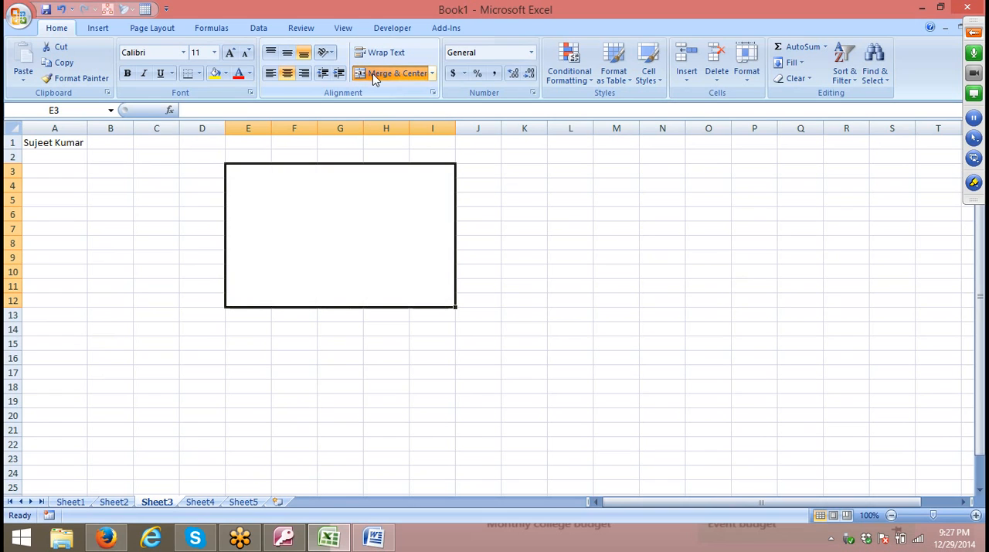
{"action": "left_click", "coordinate": [373, 74]}
Apply Merge Across to the range E3:I12 so each row is merged separately.
{"action": "left_click", "coordinate": [432, 78]}
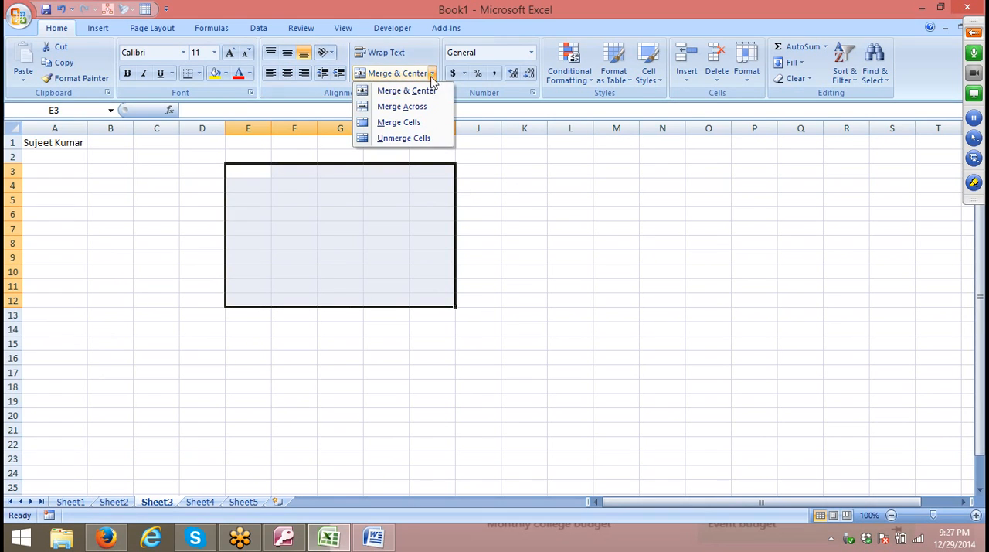
{"action": "left_click", "coordinate": [424, 108]}
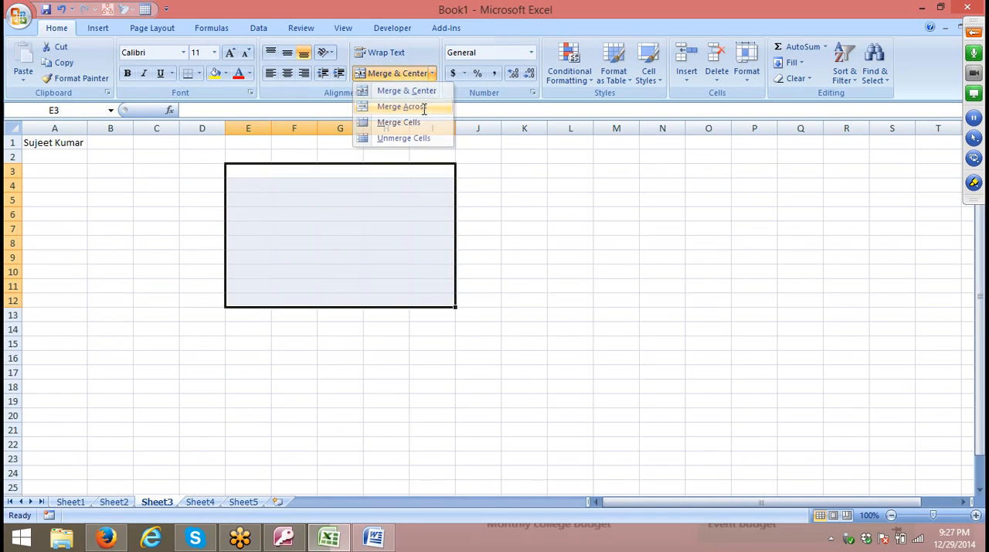
{"action": "left_click", "coordinate": [365, 170]}
{"action": "left_click", "coordinate": [352, 190]}
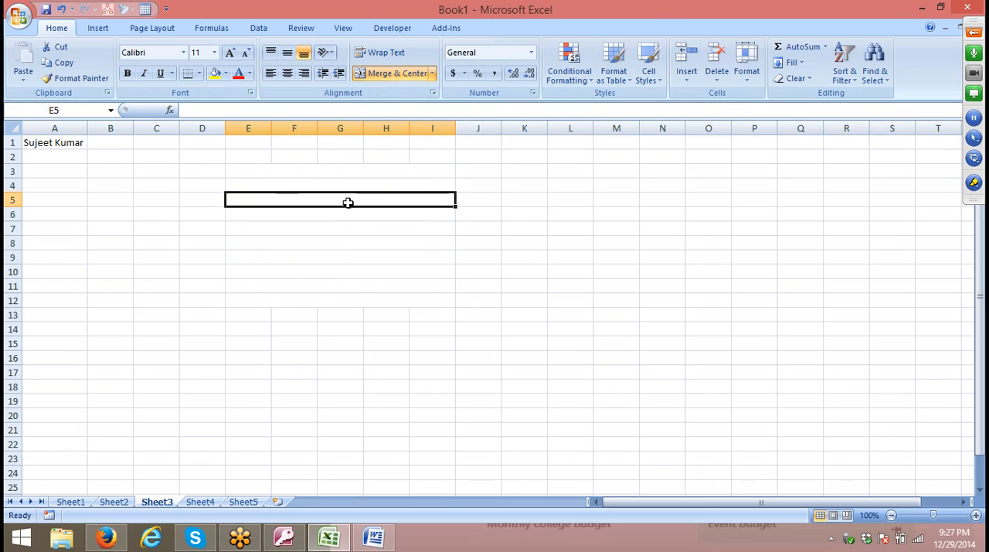
Examine the separately merged rows 3 to 12 against the unmerged cells of row 2, and look over the merge options.
{"action": "left_click_drag", "start_coordinate": [245, 152], "coordinate": [467, 162]}
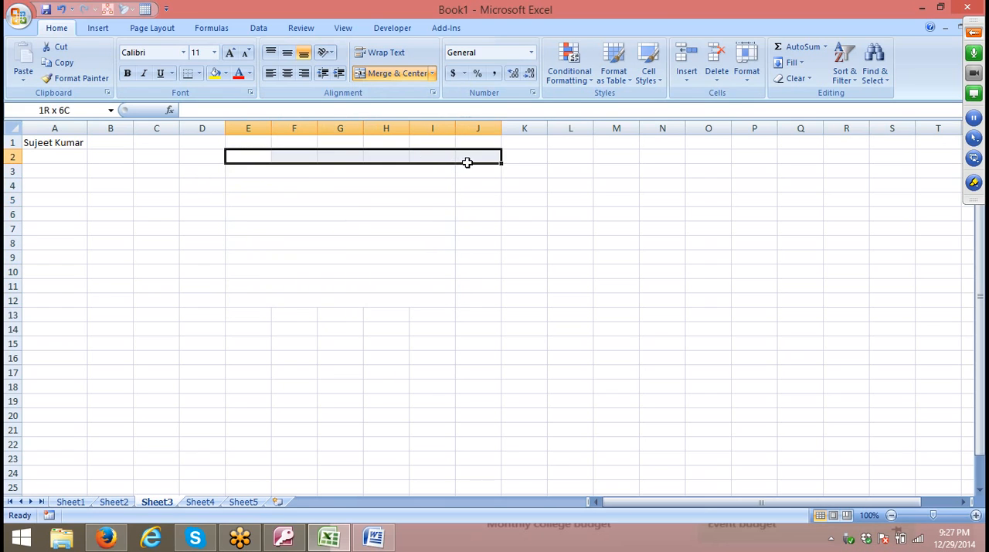
{"action": "left_click", "coordinate": [322, 174]}
{"action": "left_click", "coordinate": [313, 200]}
{"action": "left_click", "coordinate": [311, 215]}
{"action": "left_click", "coordinate": [301, 229]}
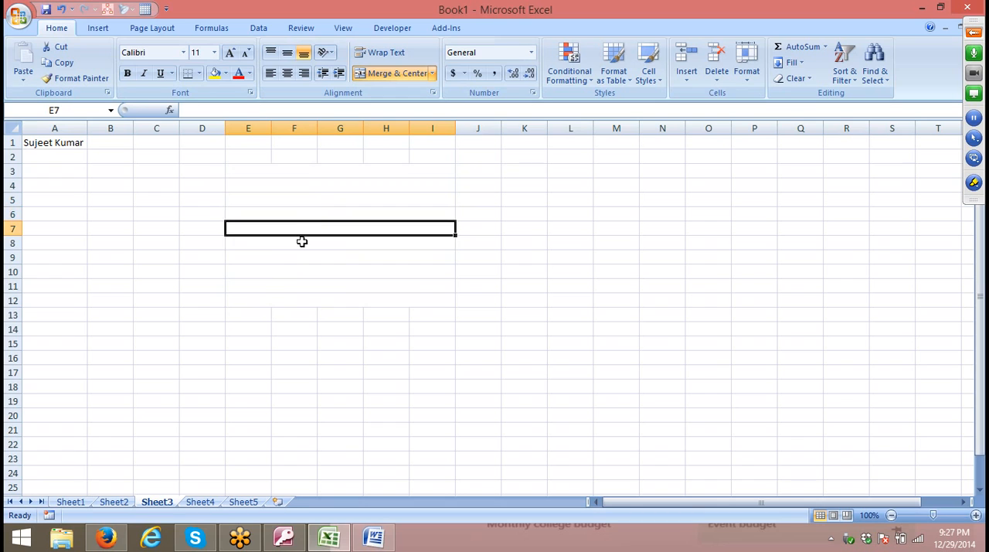
{"action": "left_click", "coordinate": [299, 243]}
{"action": "left_click", "coordinate": [297, 271]}
{"action": "left_click", "coordinate": [296, 286]}
{"action": "left_click", "coordinate": [291, 299]}
{"action": "left_click", "coordinate": [288, 229]}
{"action": "left_click", "coordinate": [283, 202]}
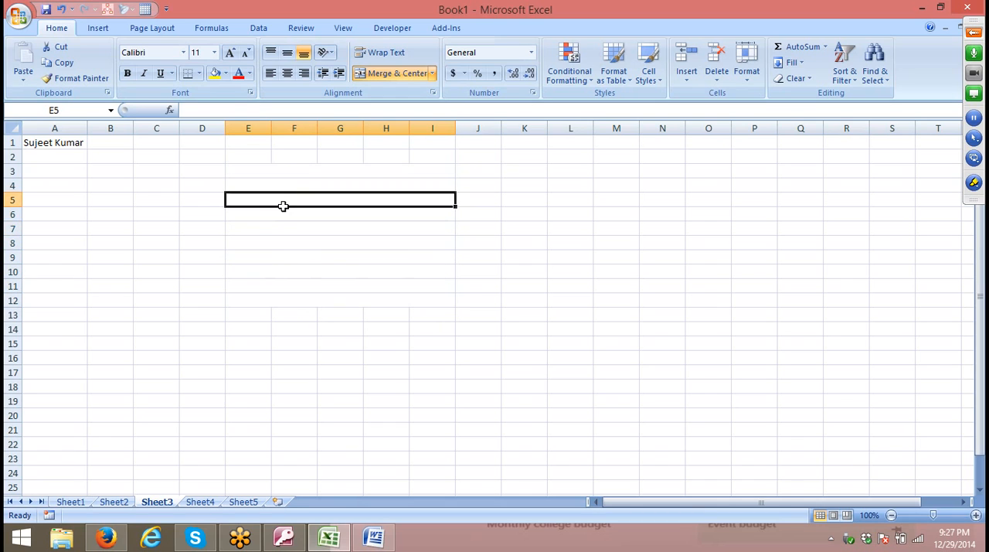
{"action": "left_click", "coordinate": [305, 157]}
{"action": "left_click", "coordinate": [348, 154]}
{"action": "left_click", "coordinate": [344, 176]}
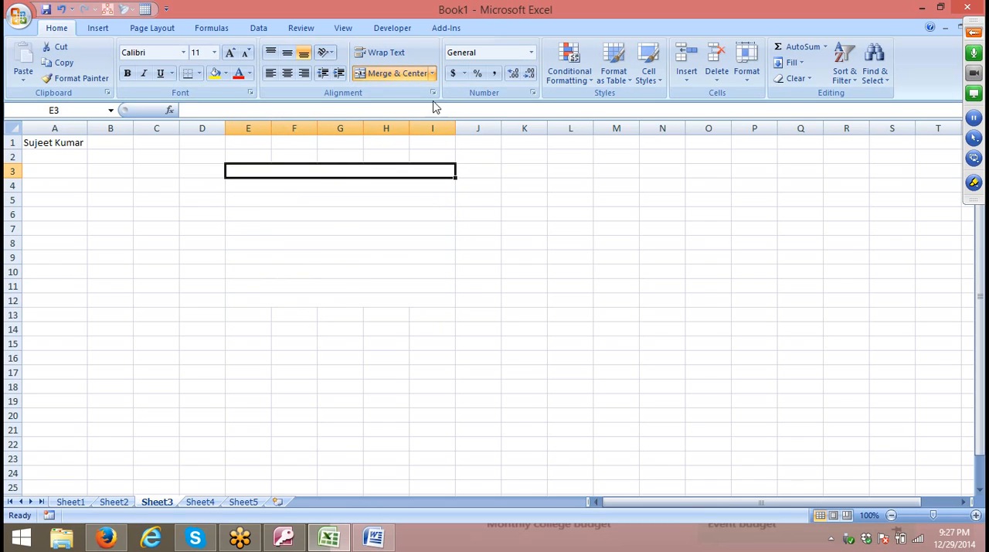
{"action": "left_click", "coordinate": [433, 73]}
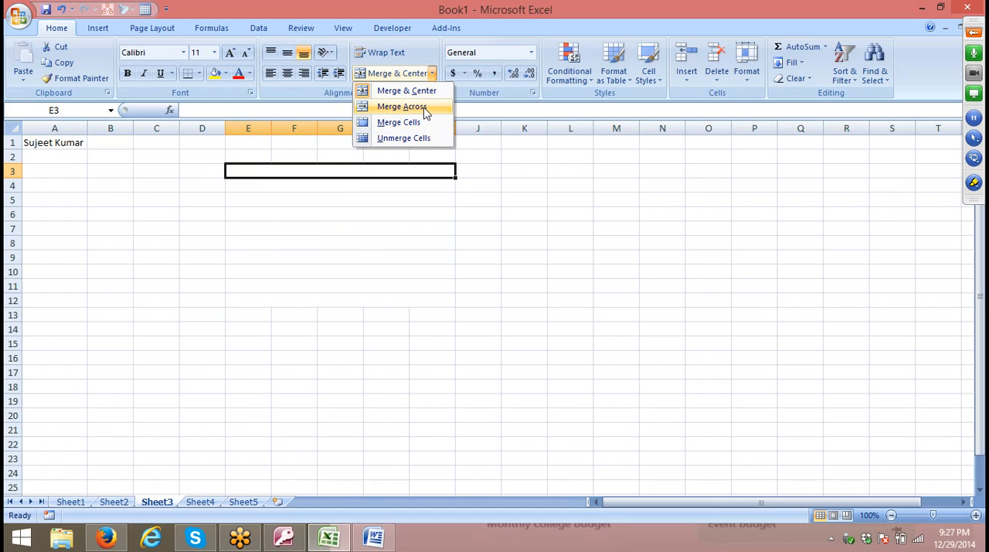
{"action": "key", "text": "Escape"}
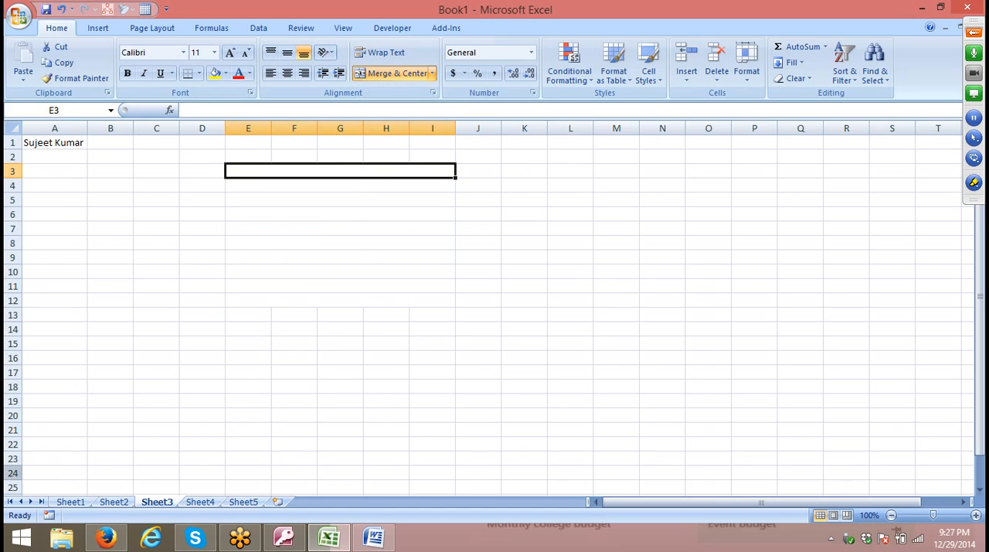
Enter 12321 in cell A1 of Sheet4.
{"action": "left_click", "coordinate": [200, 502]}
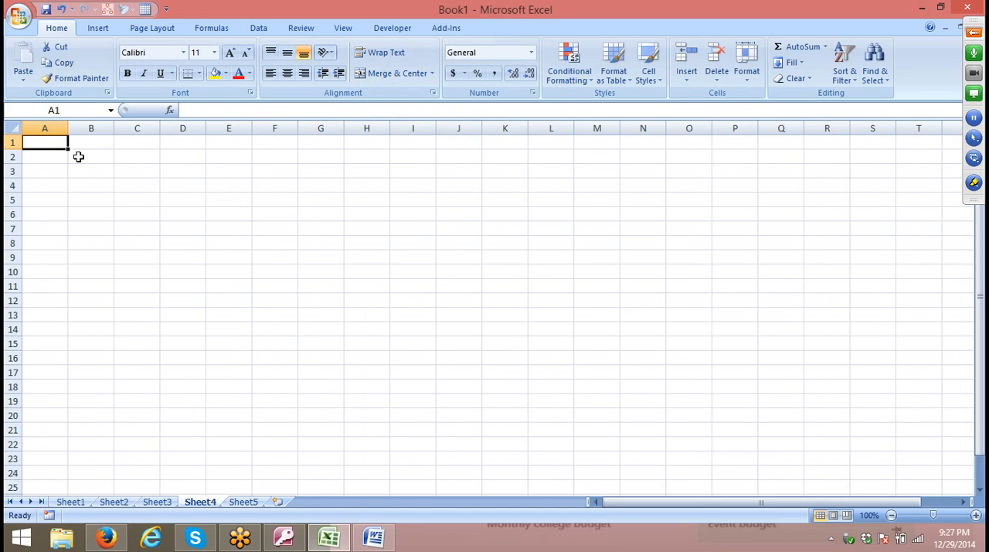
{"action": "type", "text": "12321"}
{"action": "left_click", "coordinate": [83, 182]}
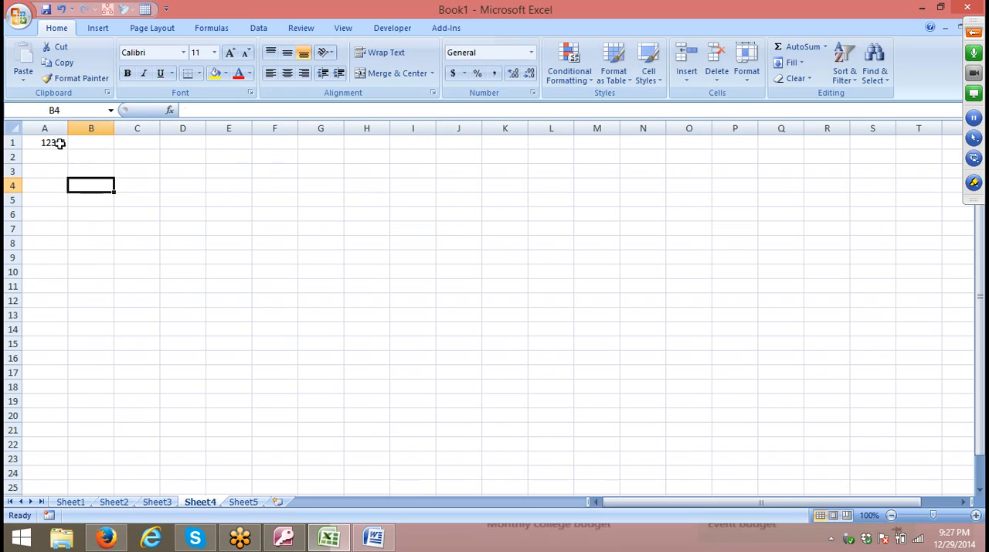
Preview the Number format with the 1000 separator for the value in cell A1.
{"action": "left_click", "coordinate": [61, 142]}
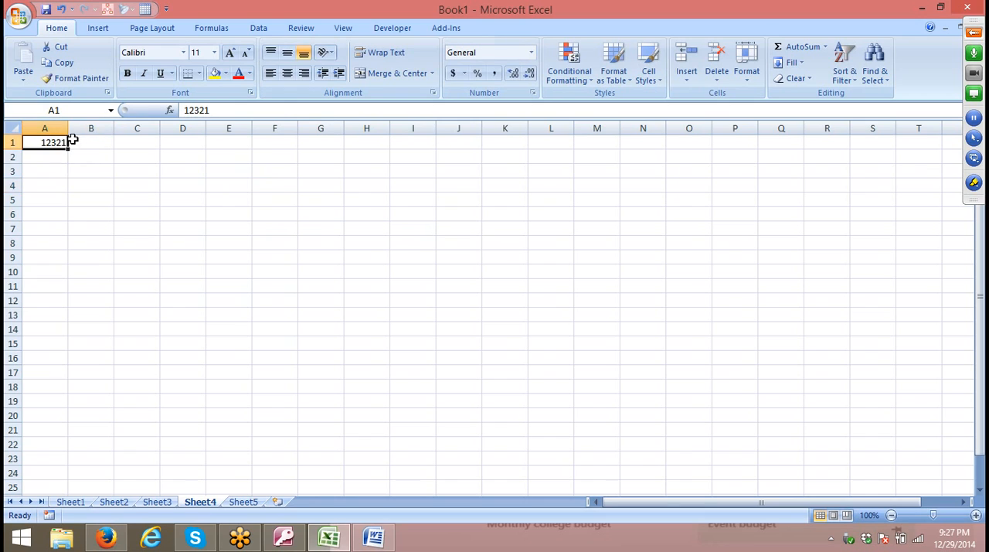
{"action": "left_click", "coordinate": [532, 93]}
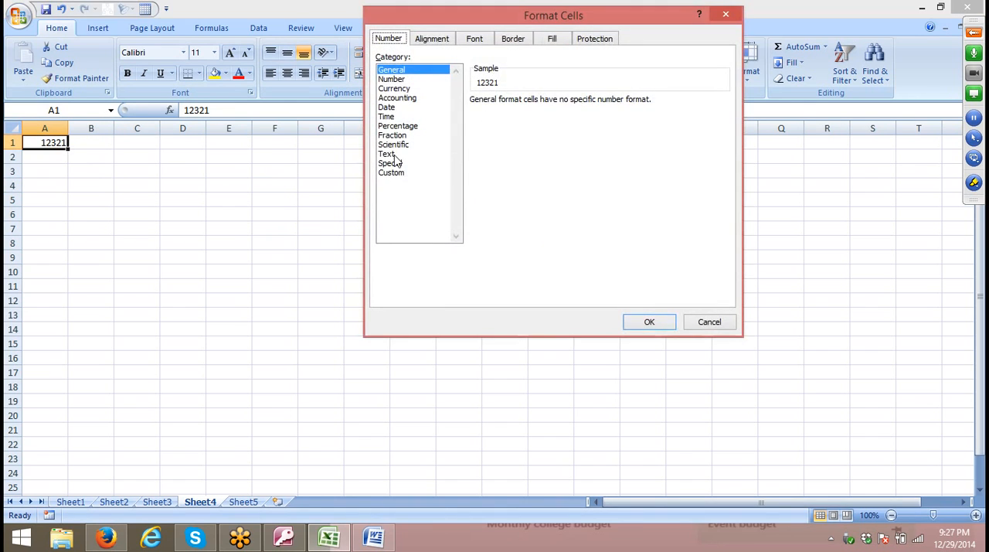
{"action": "left_click_drag", "start_coordinate": [452, 23], "coordinate": [335, 46]}
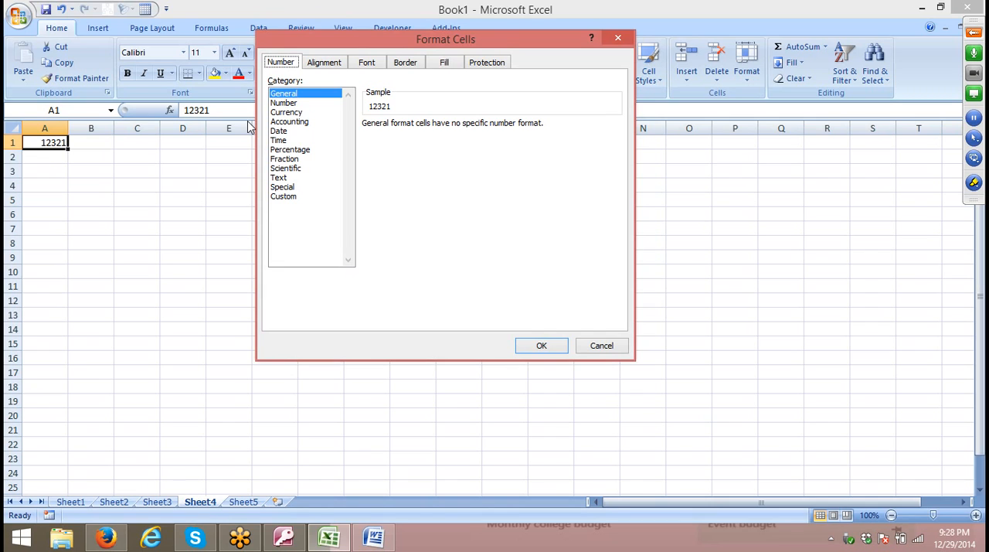
{"action": "left_click", "coordinate": [291, 105]}
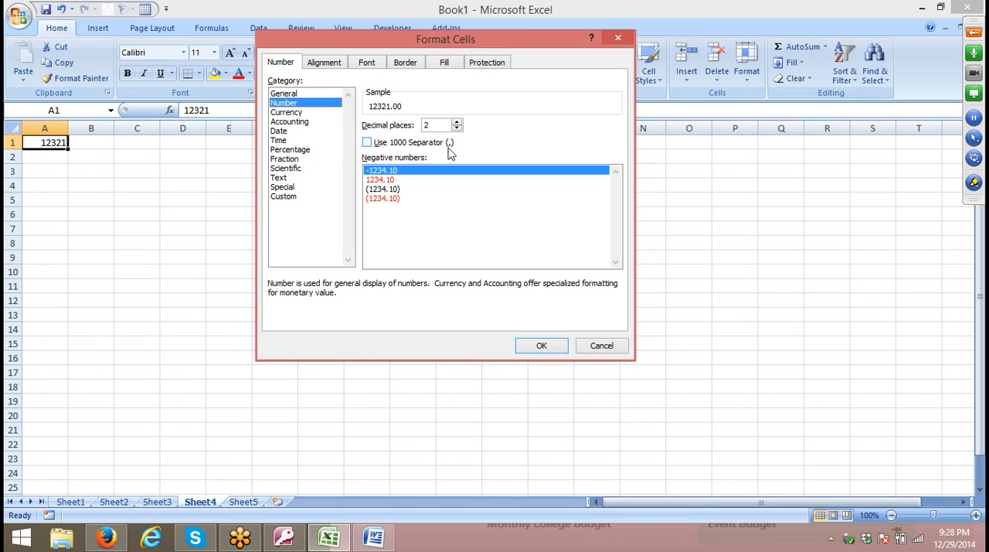
{"action": "left_click", "coordinate": [368, 143]}
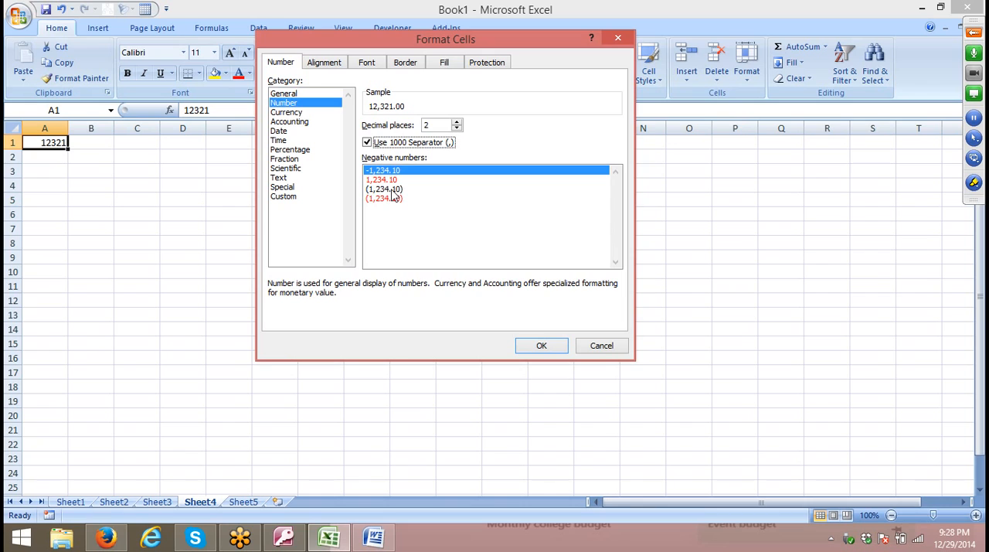
Preview the Currency format for cell A1 with the INR symbol and with the USD symbol.
{"action": "left_click", "coordinate": [307, 112]}
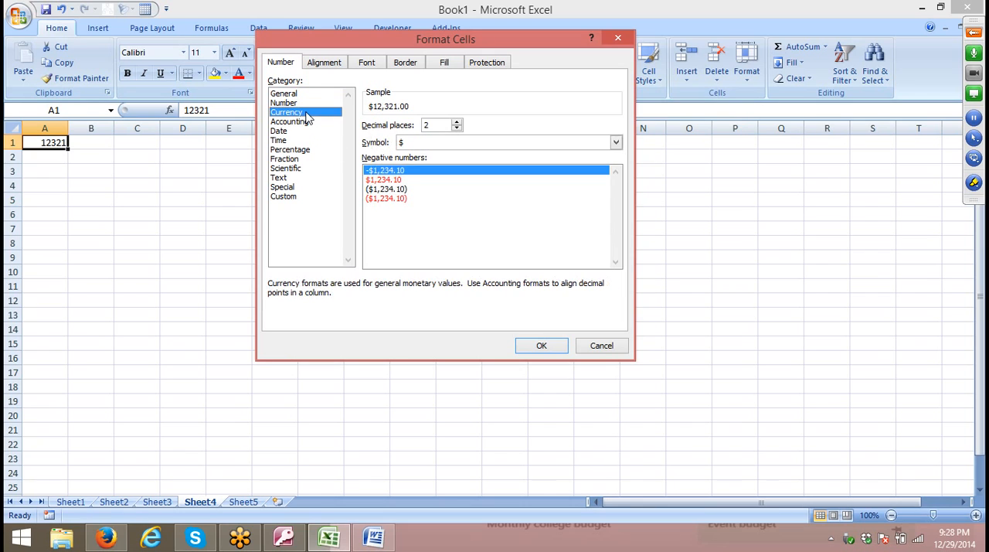
{"action": "left_click", "coordinate": [434, 143]}
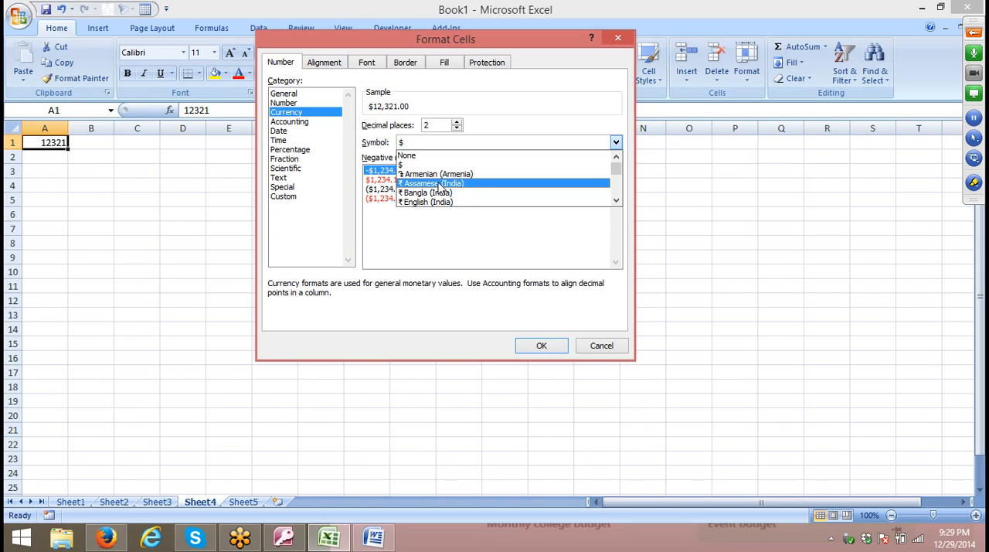
{"action": "scroll", "coordinate": [439, 185], "scroll_direction": "down", "scroll_amount": 3}
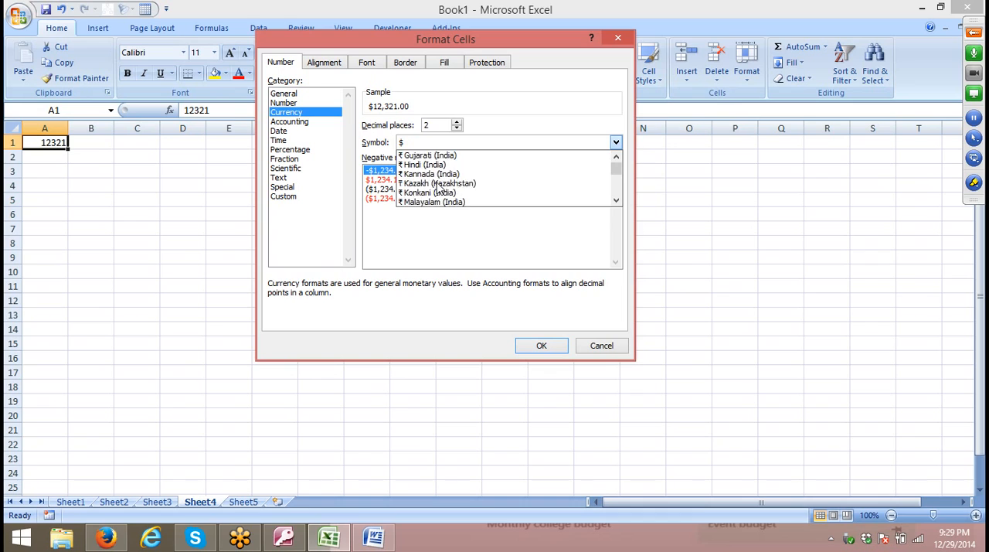
{"action": "scroll", "coordinate": [439, 187], "scroll_direction": "down", "scroll_amount": 3}
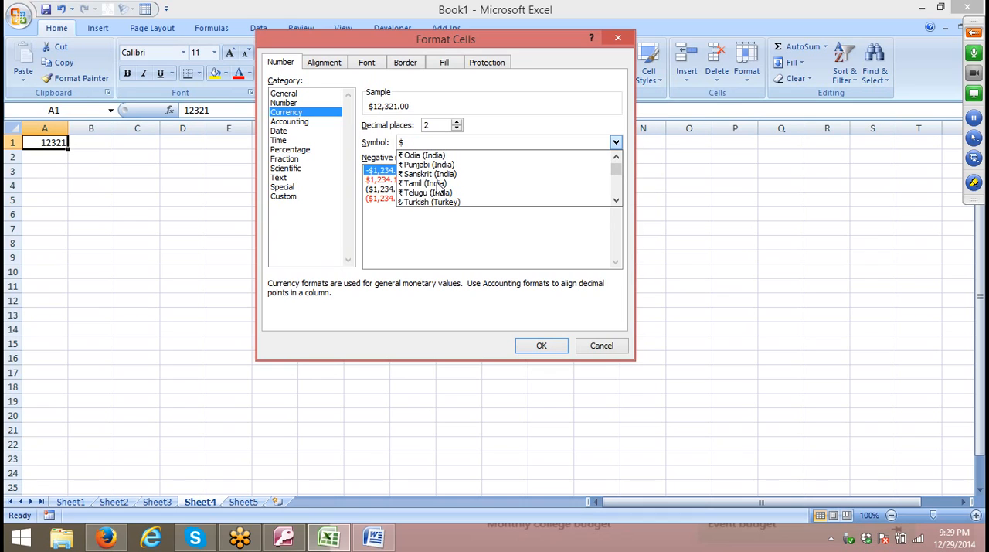
{"action": "type", "text": "inr"}
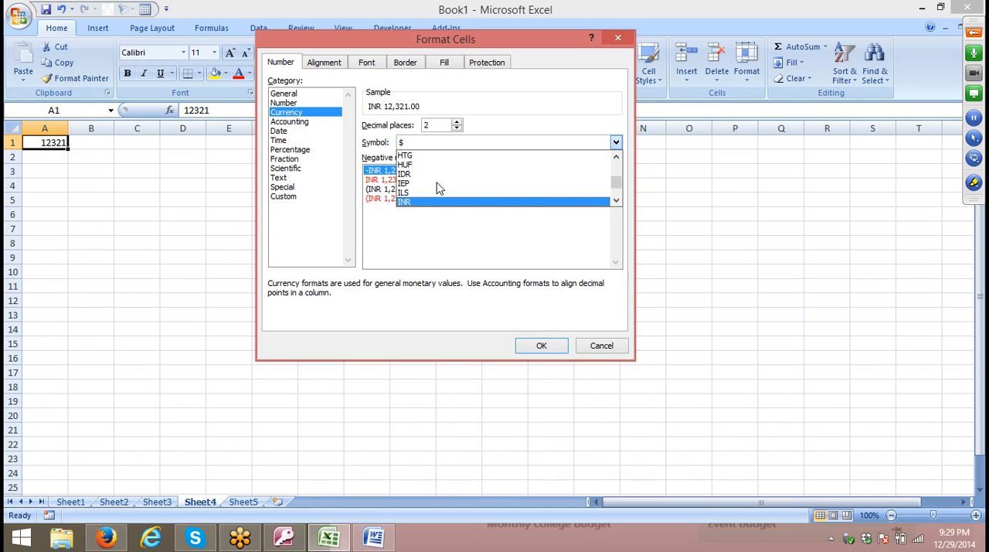
{"action": "type", "text": "usd"}
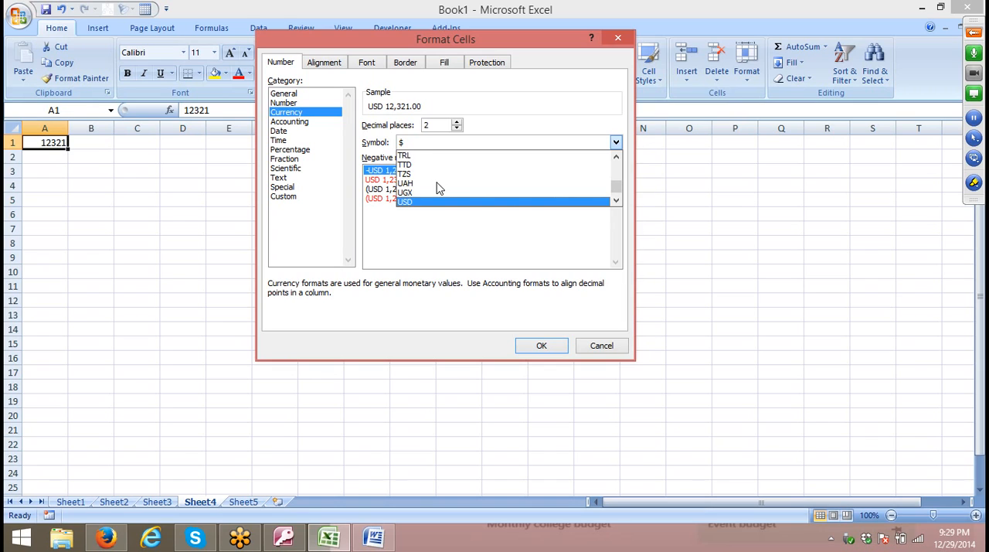
{"action": "left_click", "coordinate": [433, 202]}
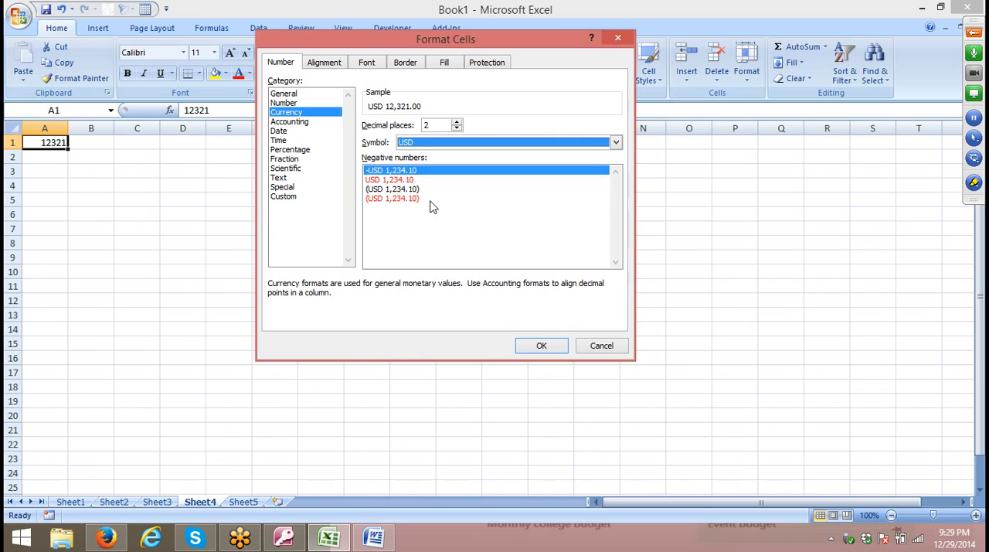
Look at the Accounting format and its currency symbols, and discard the number formatting for cell A1.
{"action": "left_click", "coordinate": [287, 121]}
{"action": "left_click", "coordinate": [425, 143]}
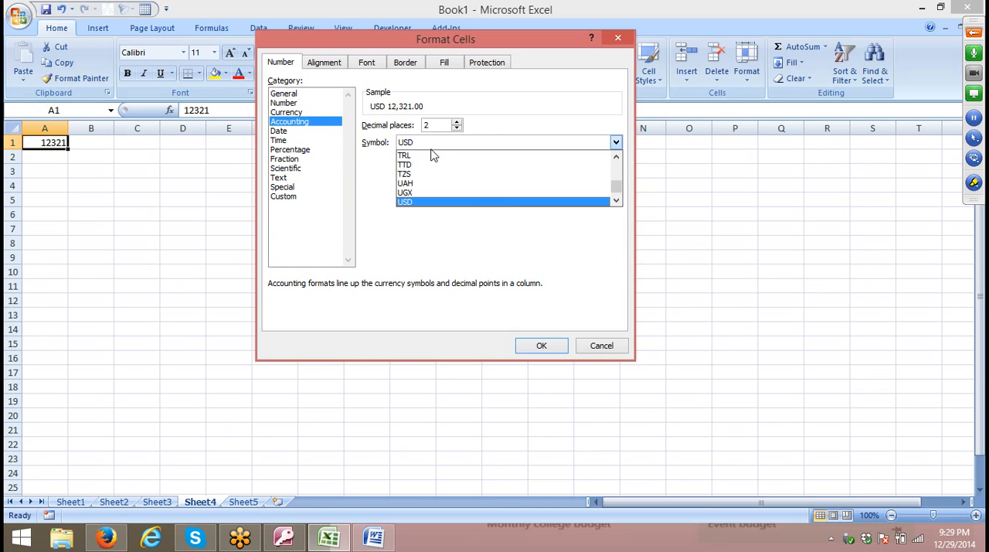
{"action": "left_click", "coordinate": [610, 347]}
{"action": "left_click", "coordinate": [611, 347]}
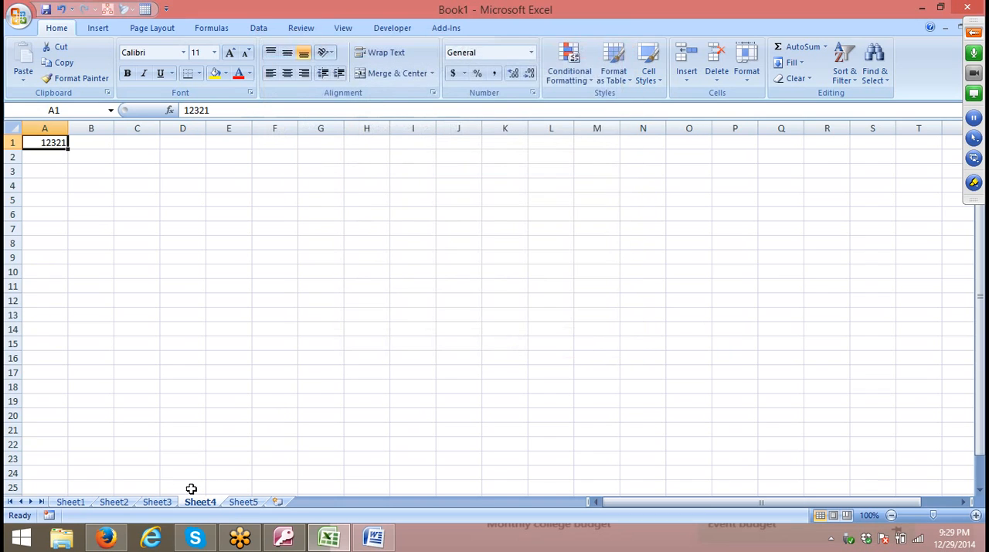
Enter the formula =RANDBETWEEN(10,90) in cell A1 of Sheet5.
{"action": "left_click", "coordinate": [241, 503]}
{"action": "type", "text": "=ra"}
{"action": "key", "text": "Down"}
{"action": "key", "text": "Down"}
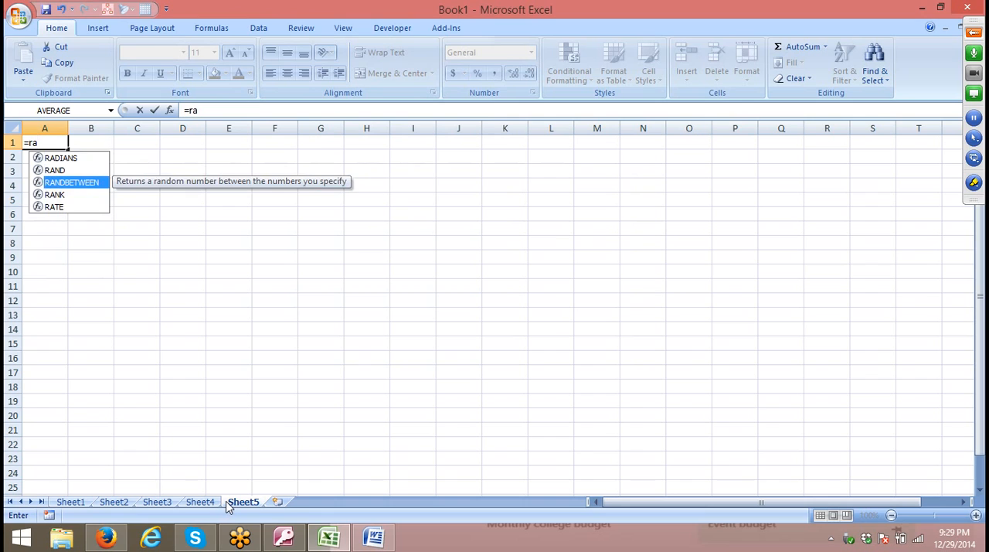
{"action": "key", "text": "Tab"}
{"action": "type", "text": "10,90"}
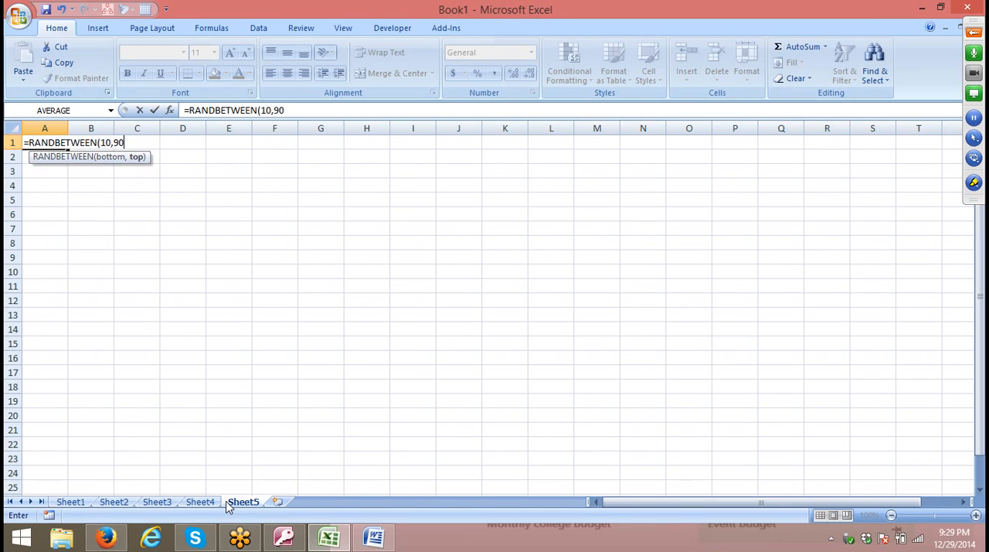
{"action": "key", "text": "Return"}
Fill the random number formula from cell A1 across and down through the range A1:O15.
{"action": "key", "text": "Up"}
{"action": "key", "text": "shift+Right"}
{"action": "key", "text": "shift+Right"}
{"action": "key", "text": "shift+Right"}
{"action": "key", "text": "shift+Right"}
{"action": "key", "text": "shift+Right"}
{"action": "key", "text": "shift+Right"}
{"action": "key", "text": "shift+Right"}
{"action": "key", "text": "shift+Right"}
{"action": "key", "text": "shift+Right"}
{"action": "key", "text": "shift+Right"}
{"action": "key", "text": "shift+Right"}
{"action": "key", "text": "shift+Right"}
{"action": "key", "text": "shift+Right"}
{"action": "key", "text": "shift+Right"}
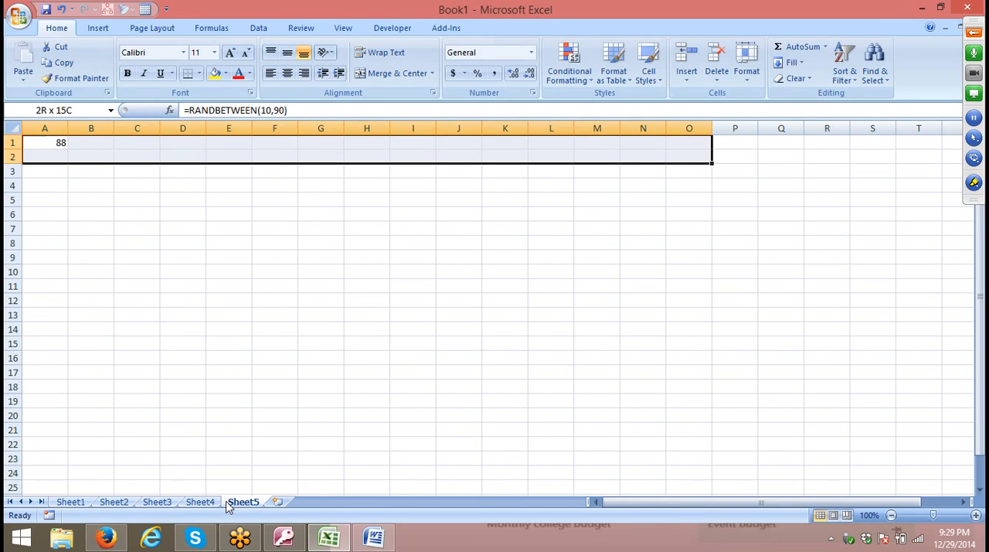
{"action": "key", "text": "shift+Down"}
{"action": "key", "text": "shift+Down"}
{"action": "key", "text": "shift+Down"}
{"action": "key", "text": "shift+Down"}
{"action": "key", "text": "shift+Down"}
{"action": "key", "text": "shift+Down"}
{"action": "key", "text": "shift+Down"}
{"action": "key", "text": "shift+Down"}
{"action": "key", "text": "shift+Down"}
{"action": "key", "text": "shift+Down"}
{"action": "key", "text": "shift+Down"}
{"action": "key", "text": "shift+Down"}
{"action": "key", "text": "shift+Down"}
{"action": "key", "text": "shift+Down"}
{"action": "key", "text": "ctrl+r"}
{"action": "key", "text": "ctrl+d"}
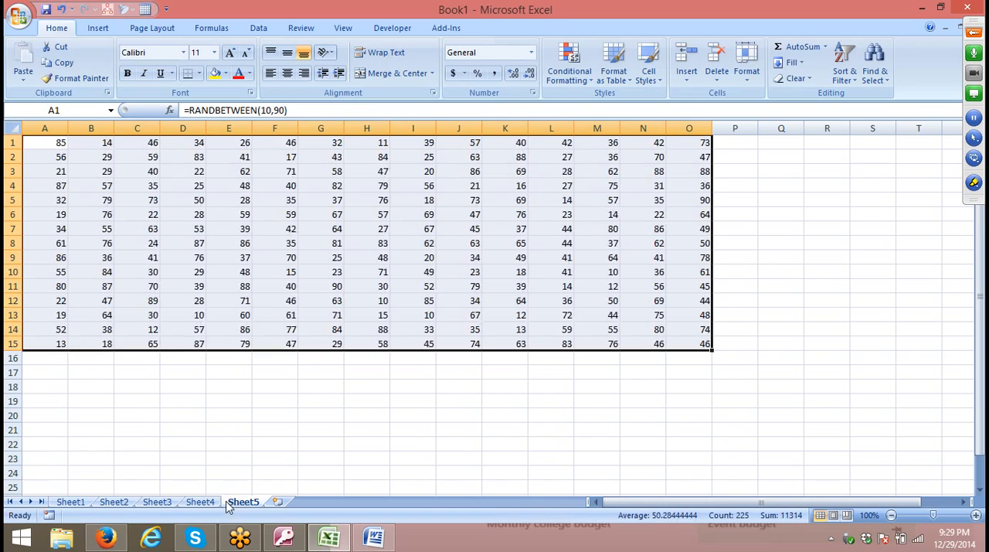
Replace the formulas in A1:O15 with their values by pasting the copied range over itself as values.
{"action": "key", "text": "ctrl+c"}
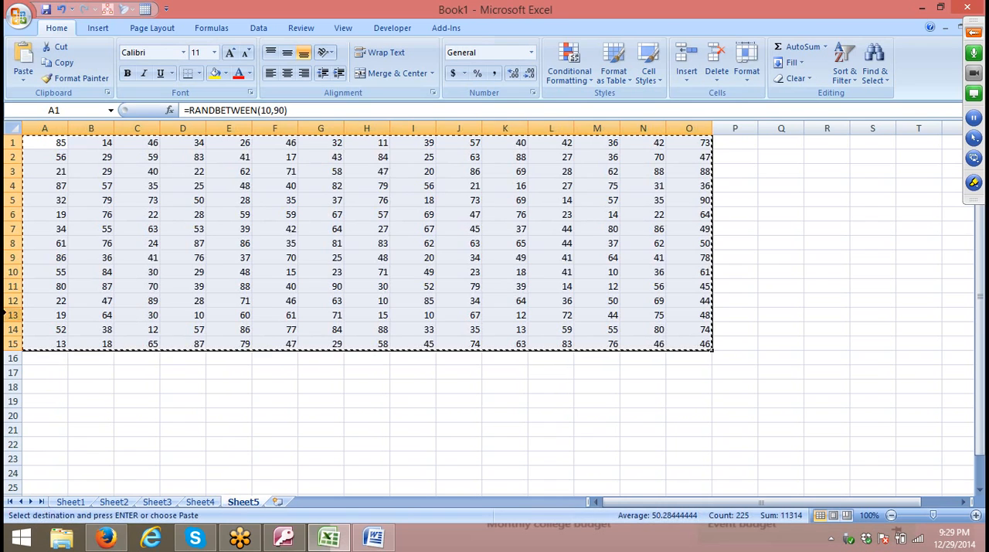
{"action": "left_click", "coordinate": [24, 76]}
{"action": "left_click", "coordinate": [55, 127]}
Overwrite cells C6, F10, H8, I5, L5, K11 and N15 with 0.
{"action": "left_click", "coordinate": [157, 212]}
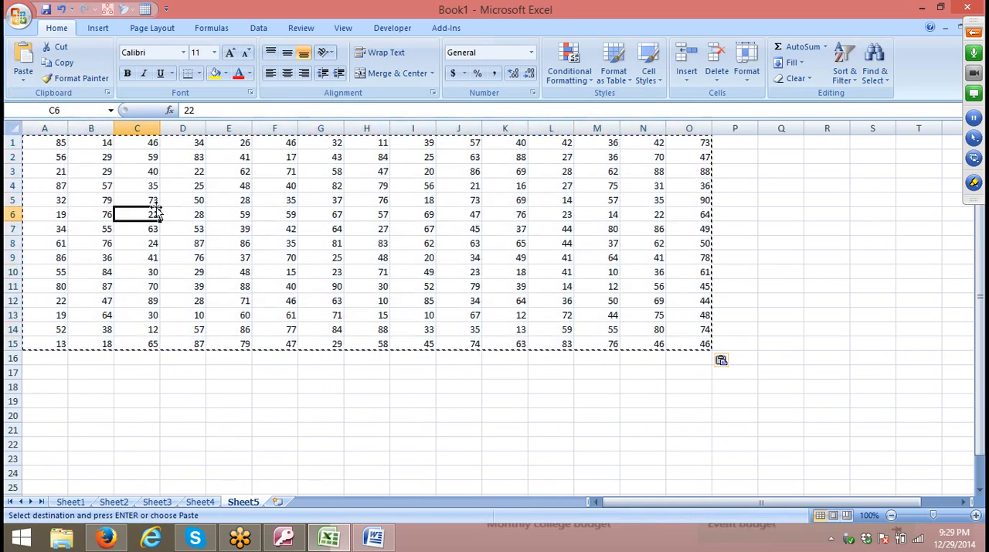
{"action": "key", "text": "Escape"}
{"action": "type", "text": "0"}
{"action": "left_click", "coordinate": [282, 271]}
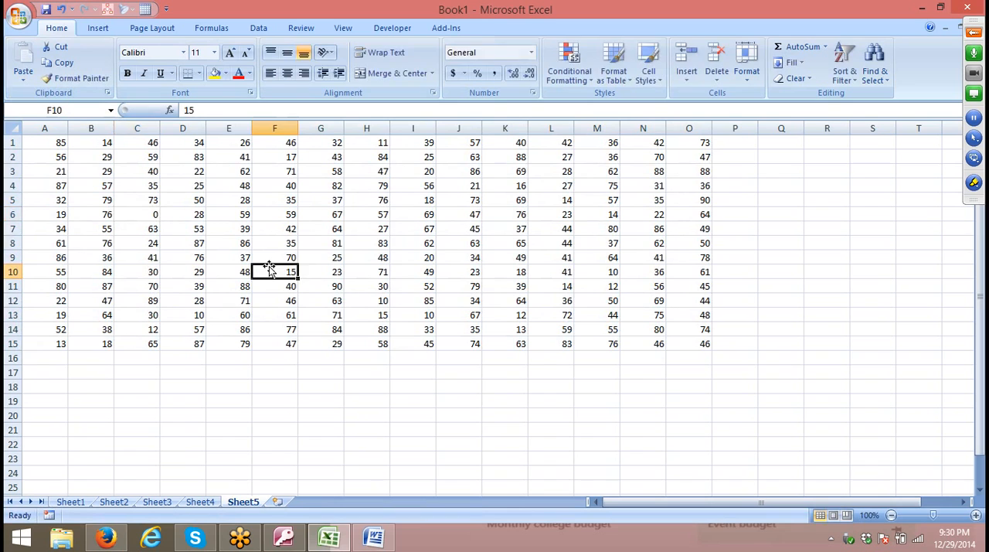
{"action": "type", "text": "0"}
{"action": "left_click", "coordinate": [371, 243]}
{"action": "type", "text": "0"}
{"action": "left_click_drag", "start_coordinate": [417, 186], "coordinate": [427, 193]}
{"action": "type", "text": "0"}
{"action": "left_click", "coordinate": [563, 203]}
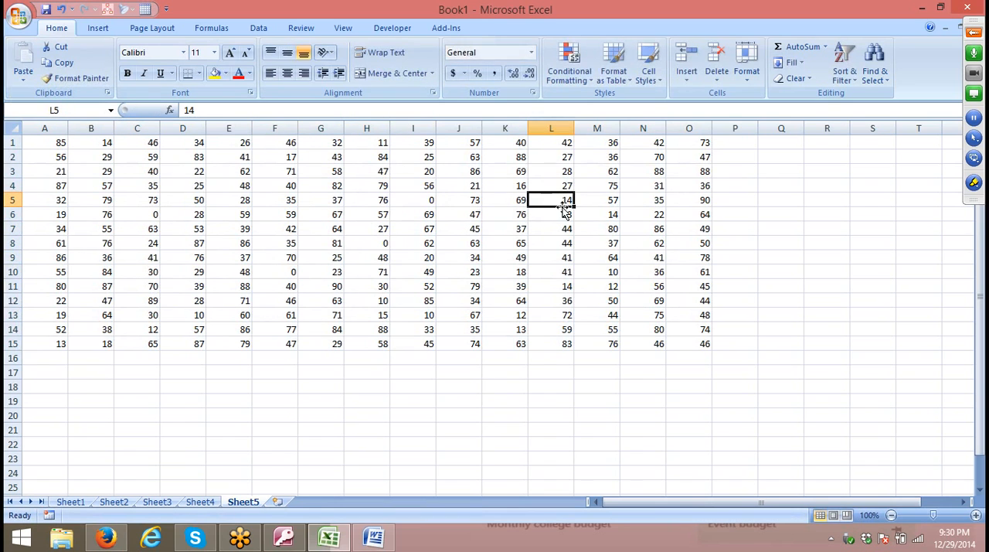
{"action": "type", "text": "00"}
{"action": "left_click", "coordinate": [525, 290]}
{"action": "type", "text": "0"}
{"action": "left_click", "coordinate": [643, 342]}
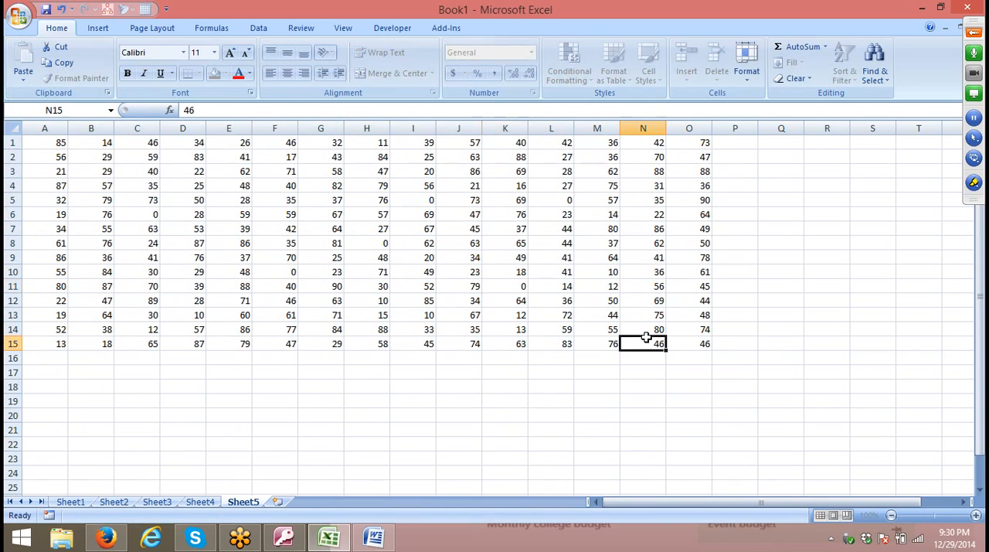
{"action": "type", "text": "0"}
{"action": "left_click", "coordinate": [538, 277]}
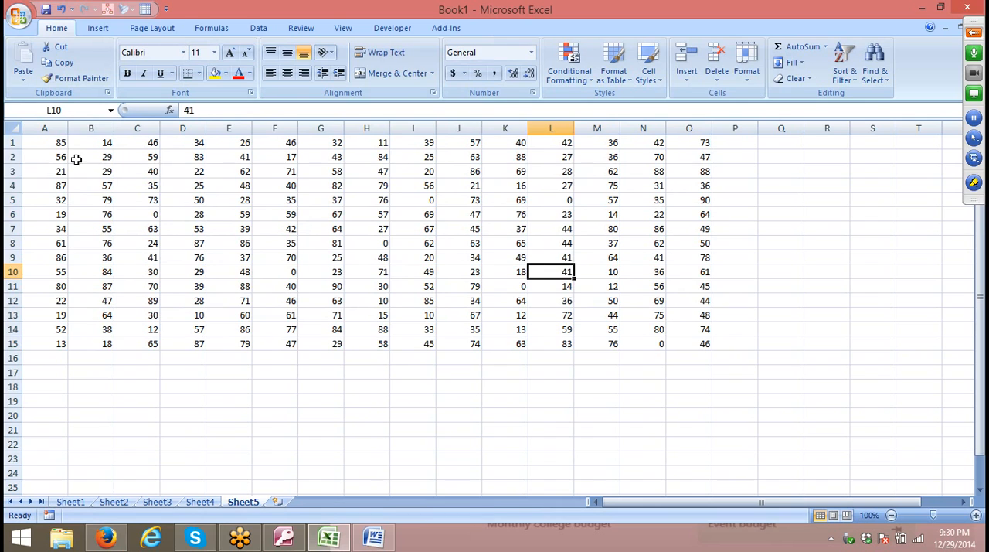
Format the range A1:O15 as Accounting with no currency symbol and 0 decimal places.
{"action": "left_click_drag", "start_coordinate": [57, 147], "coordinate": [706, 353]}
{"action": "left_click", "coordinate": [532, 93]}
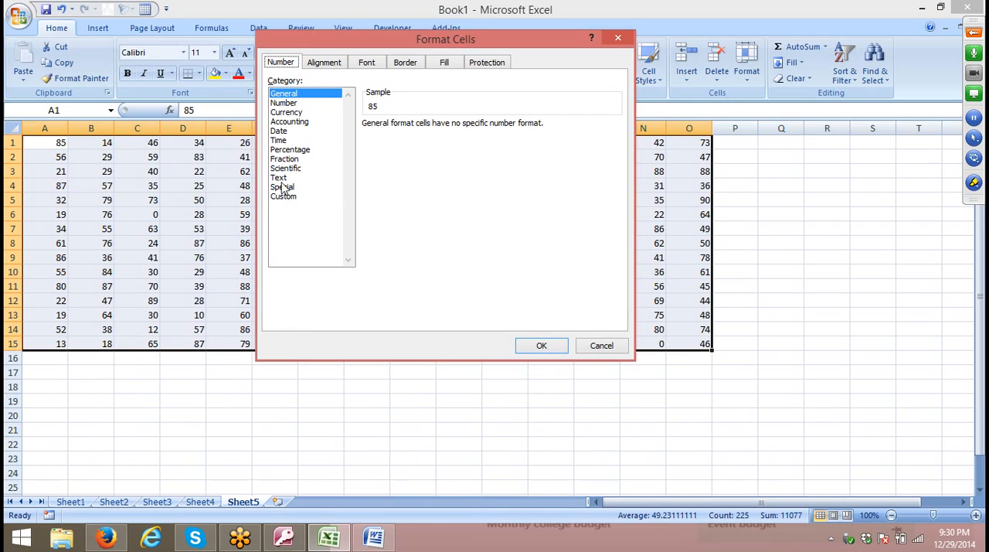
{"action": "left_click", "coordinate": [286, 112]}
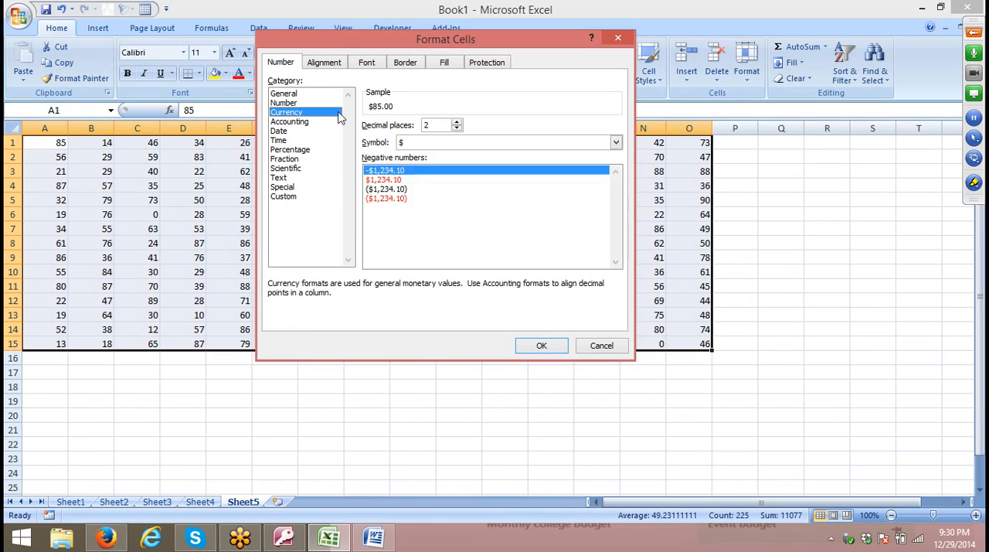
{"action": "left_click", "coordinate": [424, 144]}
{"action": "left_click", "coordinate": [417, 155]}
{"action": "left_click", "coordinate": [320, 122]}
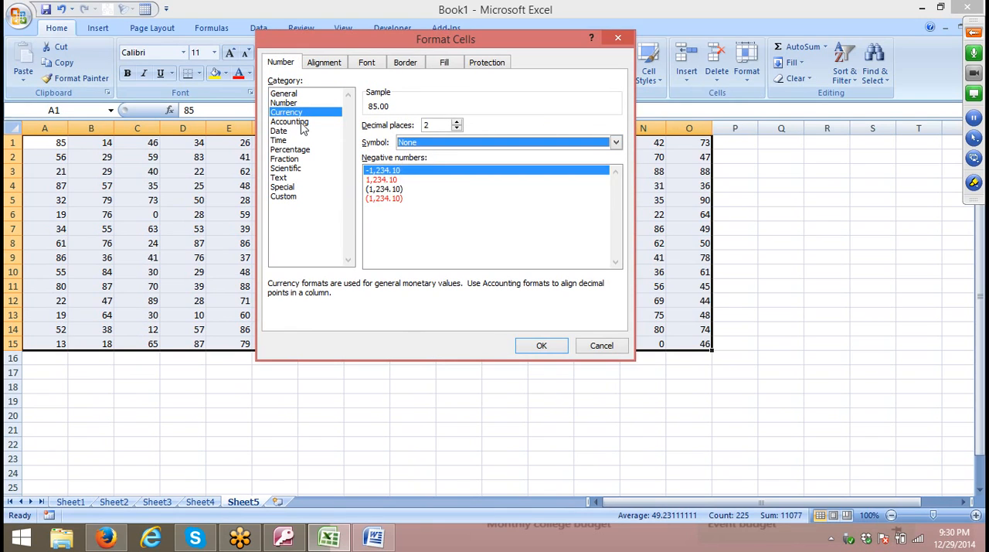
{"action": "left_click", "coordinate": [400, 144]}
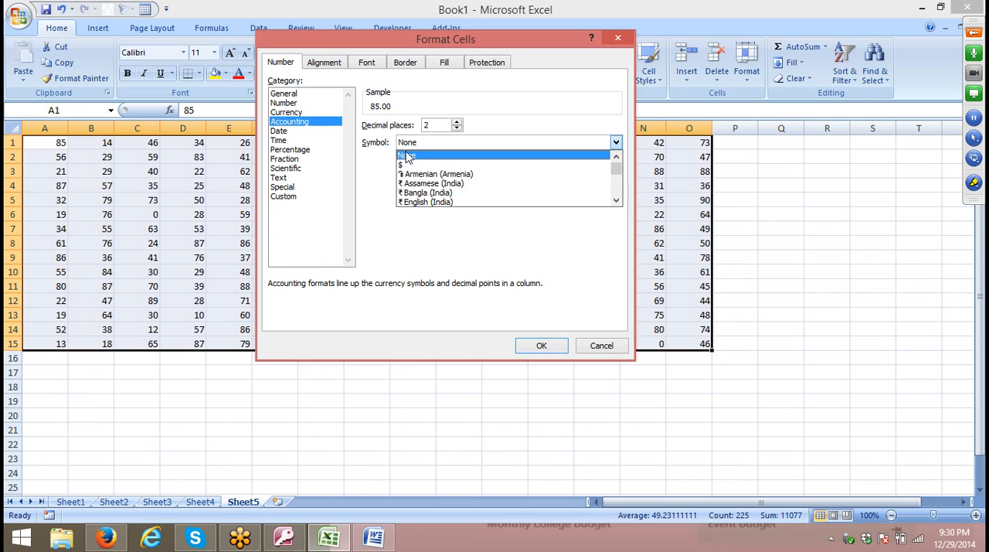
{"action": "left_click", "coordinate": [409, 157]}
{"action": "left_click_drag", "start_coordinate": [433, 125], "coordinate": [409, 127]}
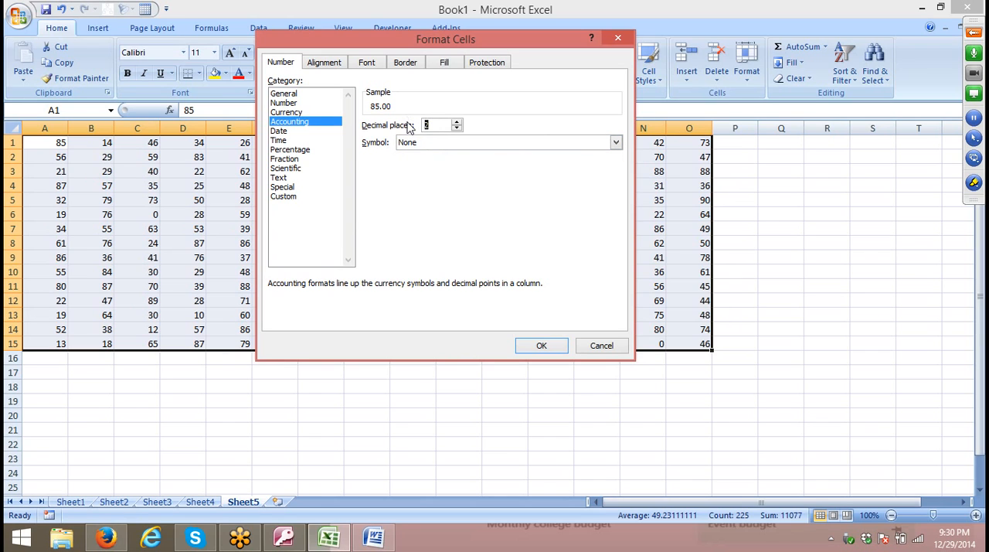
{"action": "type", "text": "0"}
{"action": "left_click", "coordinate": [548, 348]}
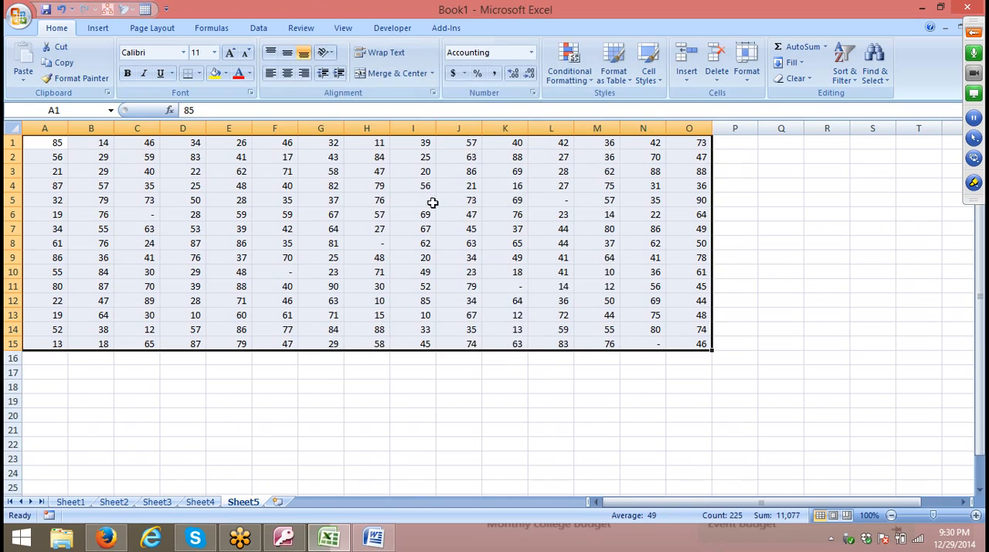
Examine how the zero cells I5, H8, F10 and C6 and several nonzero cells appear in the Accounting format.
{"action": "left_click", "coordinate": [429, 201]}
{"action": "left_click", "coordinate": [383, 239]}
{"action": "left_click", "coordinate": [284, 271]}
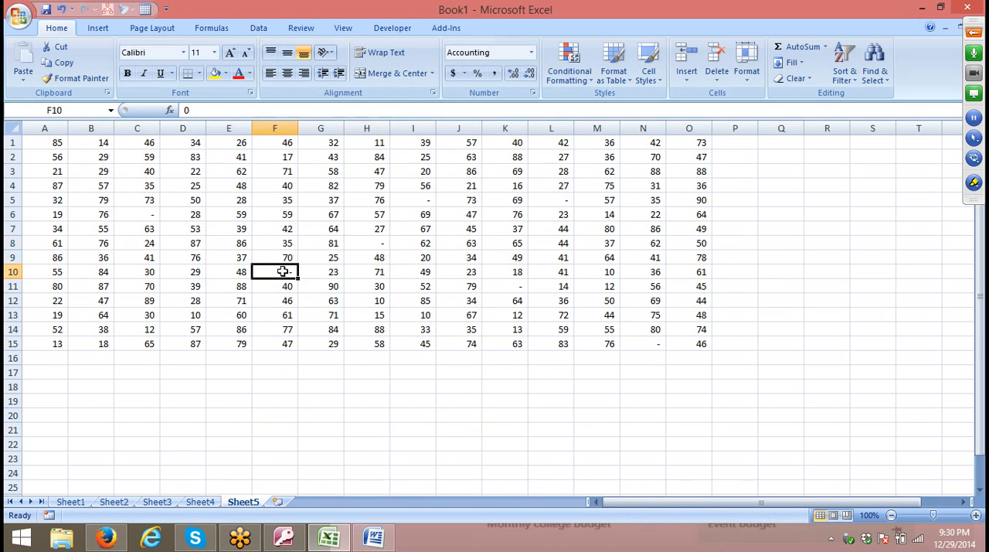
{"action": "left_click", "coordinate": [147, 213]}
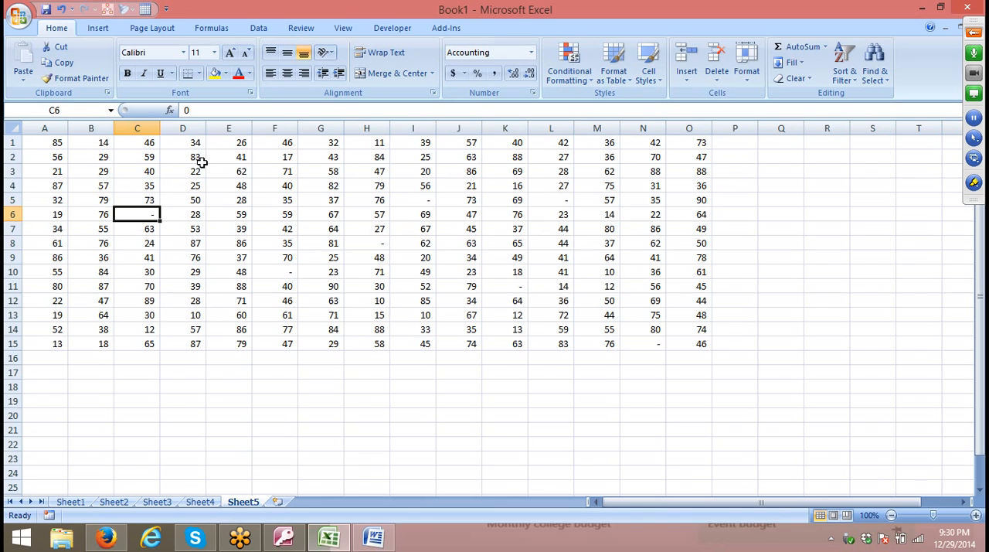
{"action": "left_click", "coordinate": [235, 217]}
{"action": "left_click", "coordinate": [270, 286]}
{"action": "left_click", "coordinate": [386, 326]}
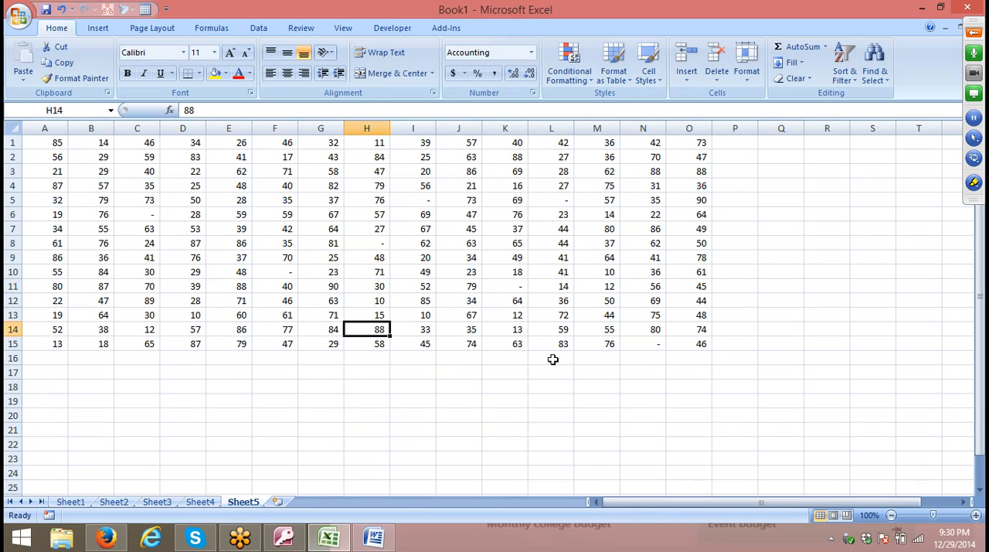
{"action": "left_click", "coordinate": [696, 332]}
Add a new worksheet and enter the current date, 12/29/2014, in cell C3.
{"action": "left_click", "coordinate": [278, 501]}
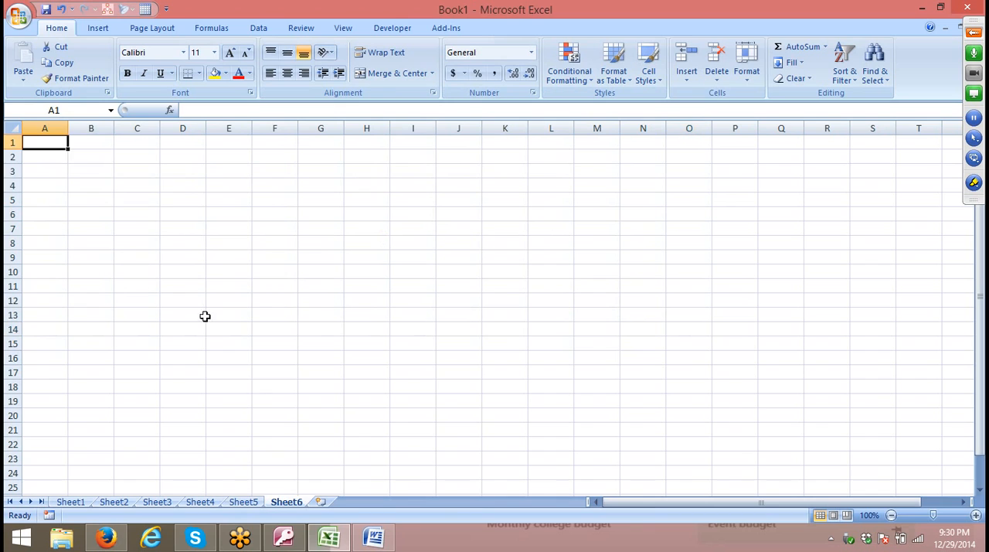
{"action": "left_click", "coordinate": [126, 175]}
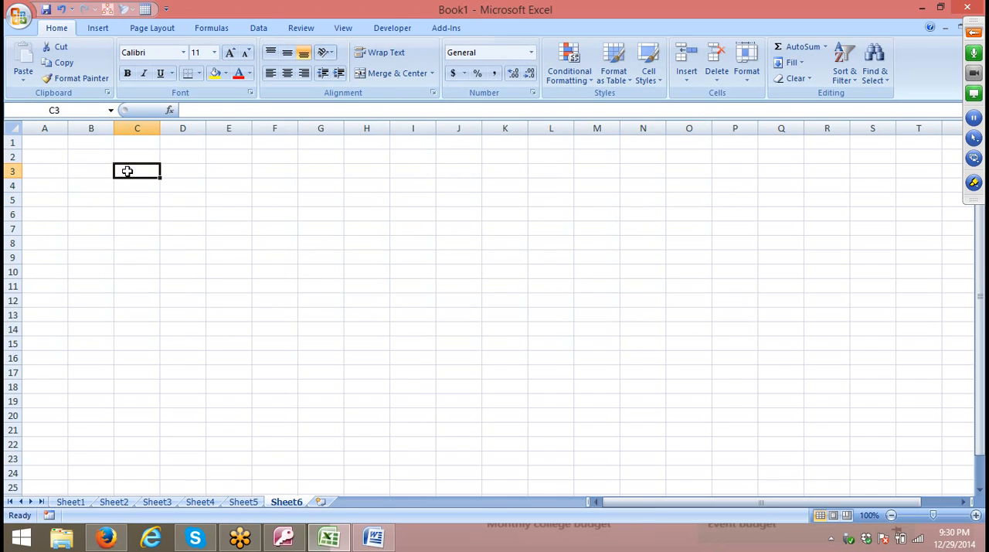
{"action": "key", "text": "ctrl+semicolon"}
{"action": "key", "text": "Return"}
Try several date types for cell C3 and apply the 14-Mar-01 type.
{"action": "left_click", "coordinate": [127, 172]}
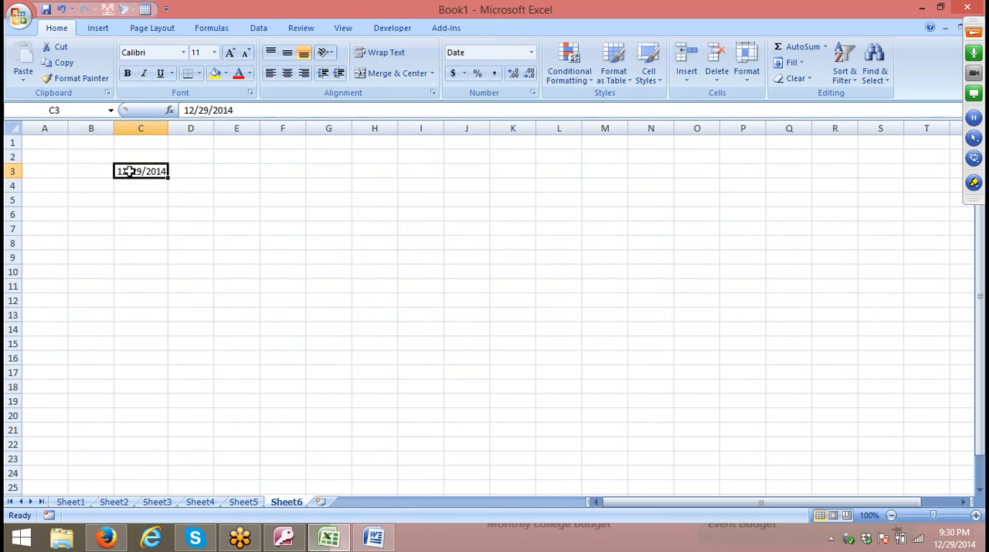
{"action": "left_click", "coordinate": [533, 94]}
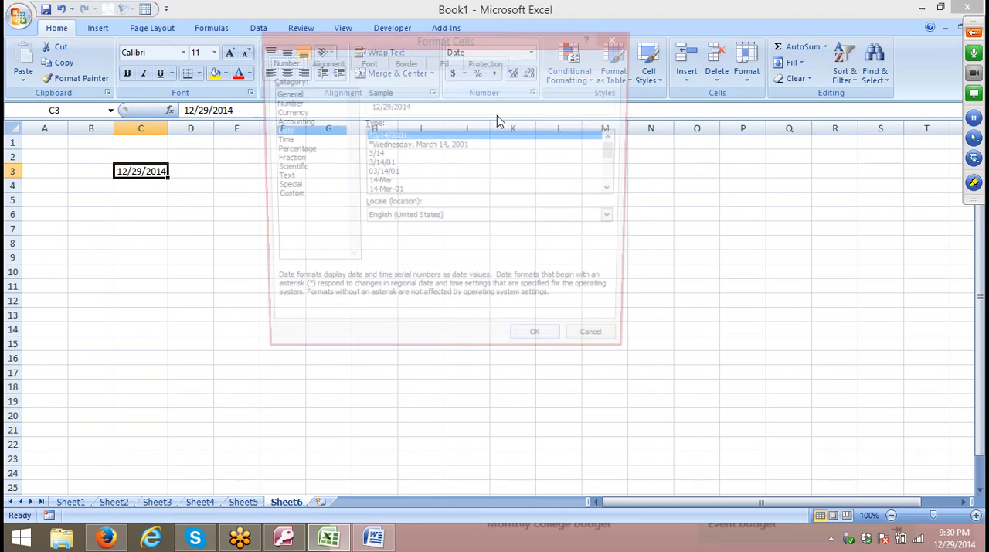
{"action": "left_click", "coordinate": [411, 145]}
{"action": "left_click", "coordinate": [396, 156]}
{"action": "left_click", "coordinate": [391, 173]}
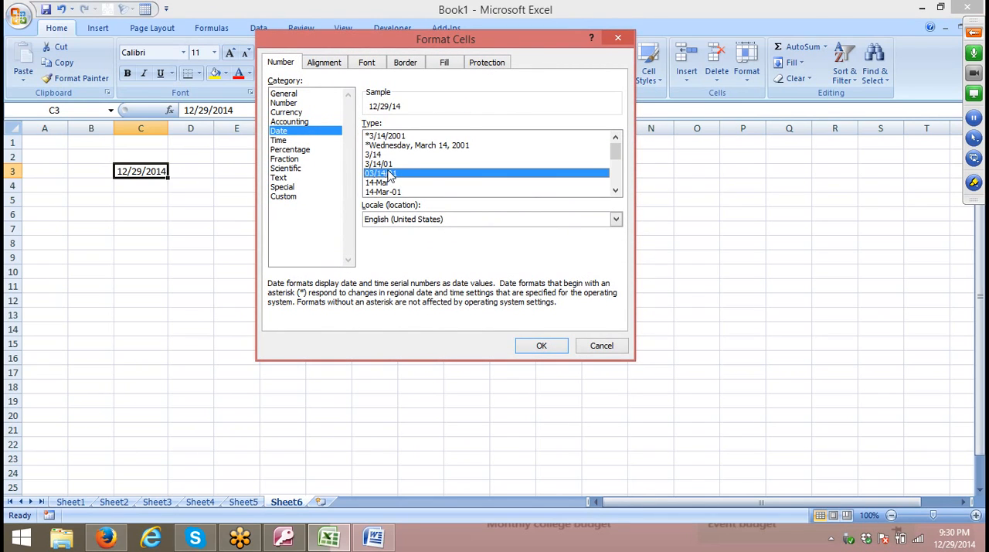
{"action": "left_click", "coordinate": [386, 184]}
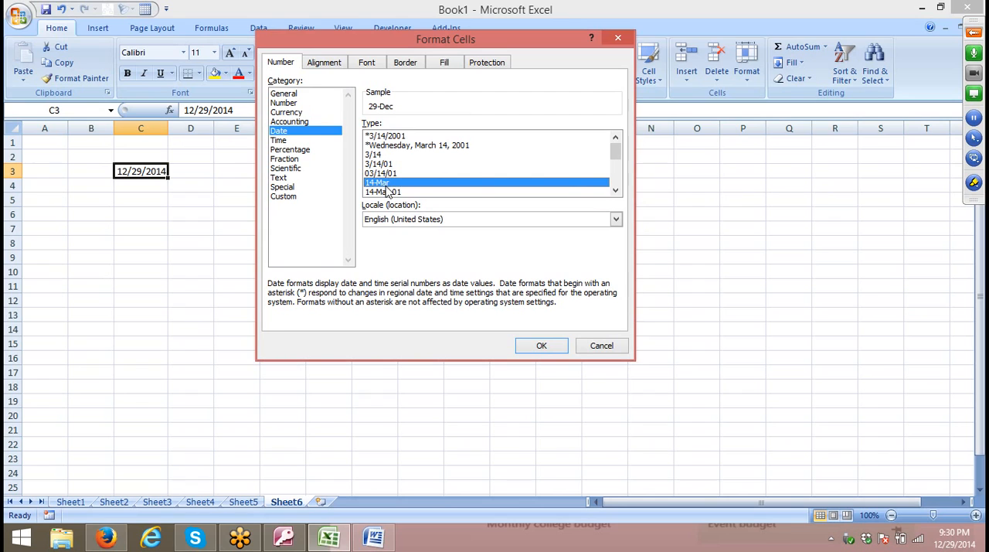
{"action": "left_click", "coordinate": [386, 192]}
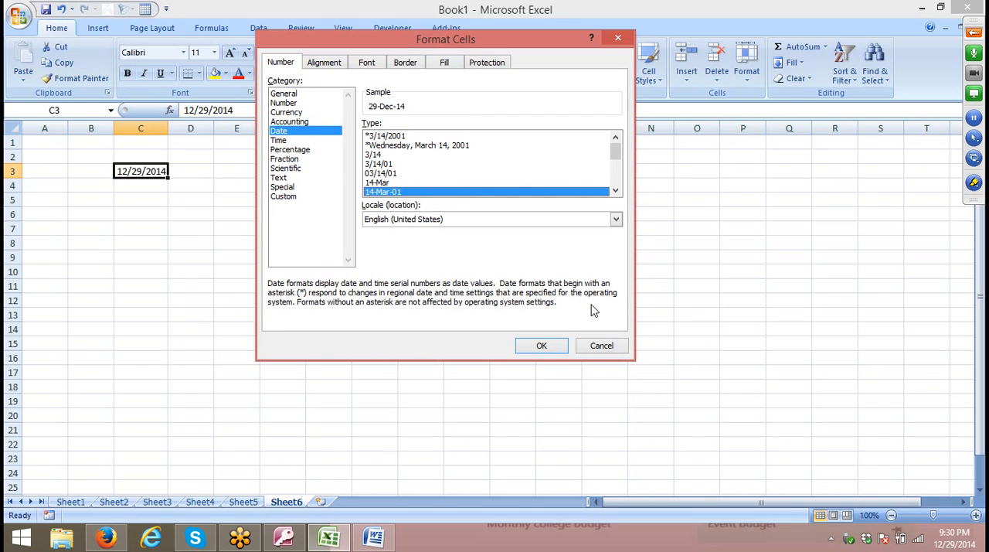
{"action": "left_click", "coordinate": [545, 346]}
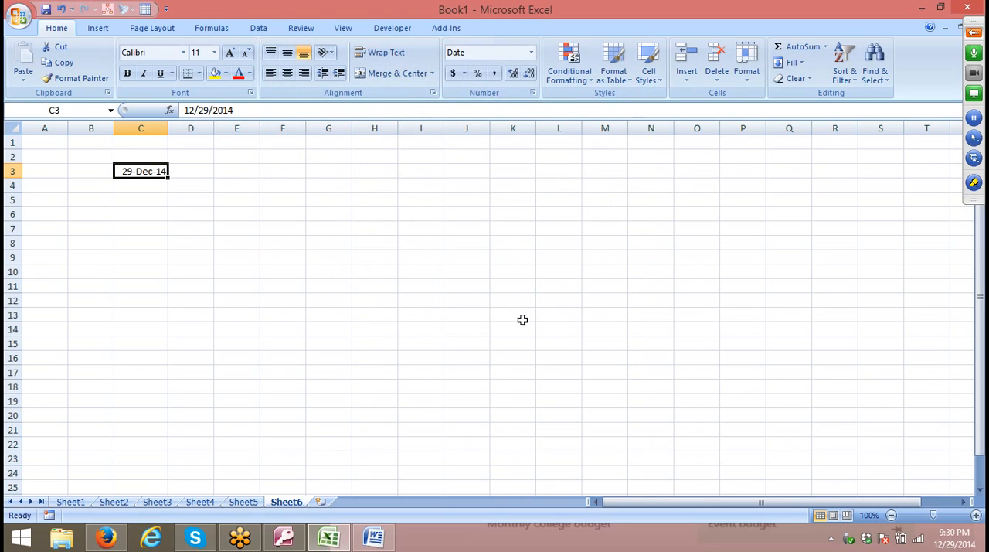
Enter the current time, 9:30 PM, in cell C6.
{"action": "left_click", "coordinate": [108, 213]}
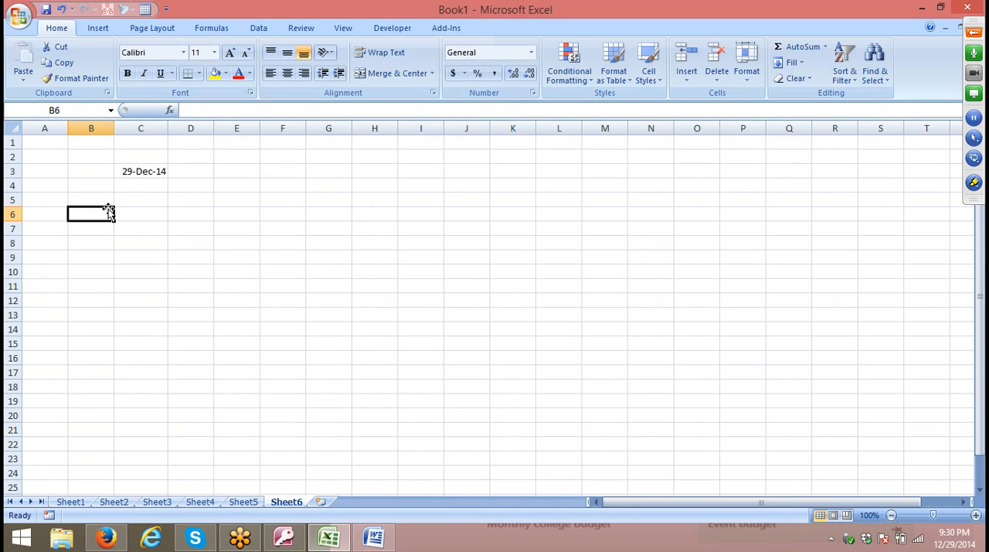
{"action": "key", "text": "Right"}
{"action": "key", "text": "ctrl+shift+semicolon"}
{"action": "key", "text": "Return"}
Choose the Time category in the number format settings for cell C6.
{"action": "key", "text": "Up"}
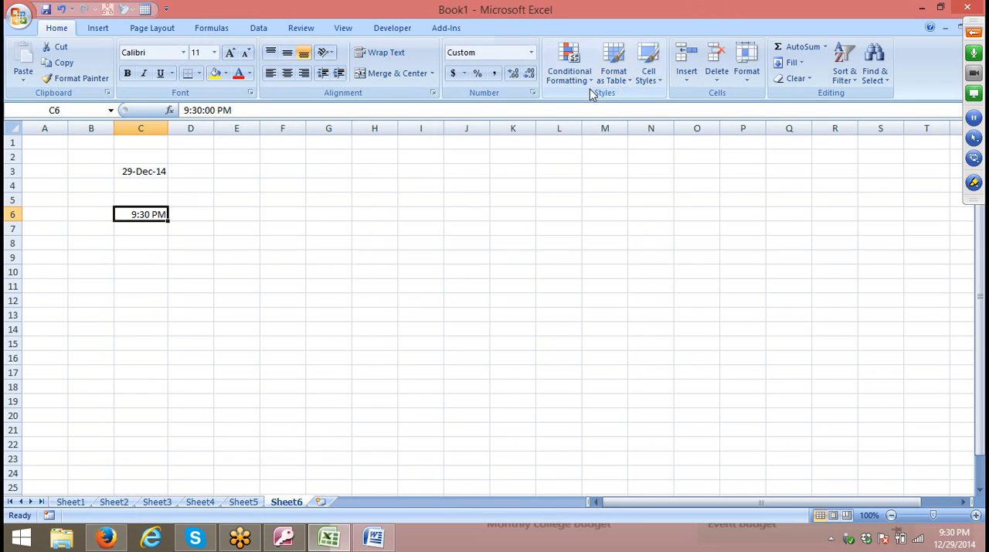
{"action": "left_click", "coordinate": [533, 93]}
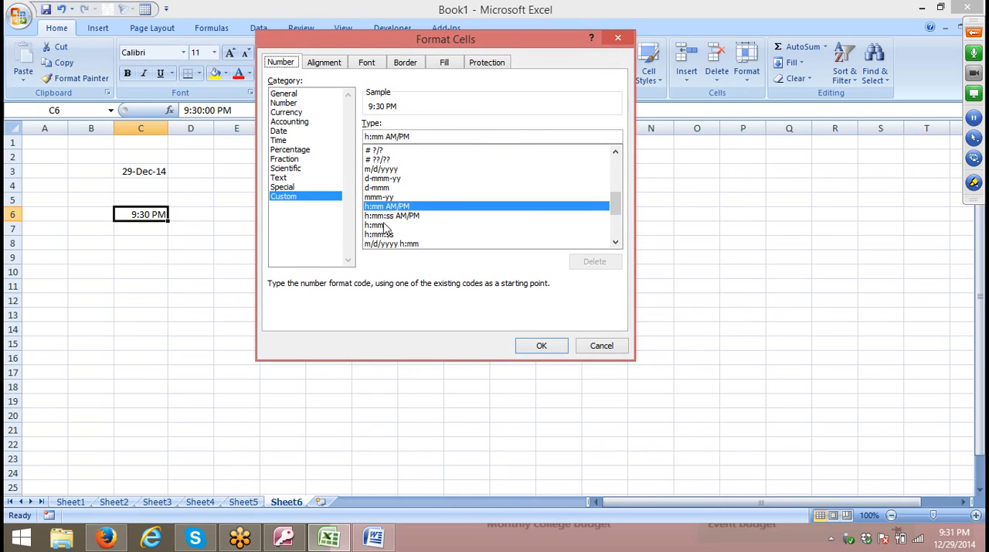
{"action": "left_click", "coordinate": [279, 141]}
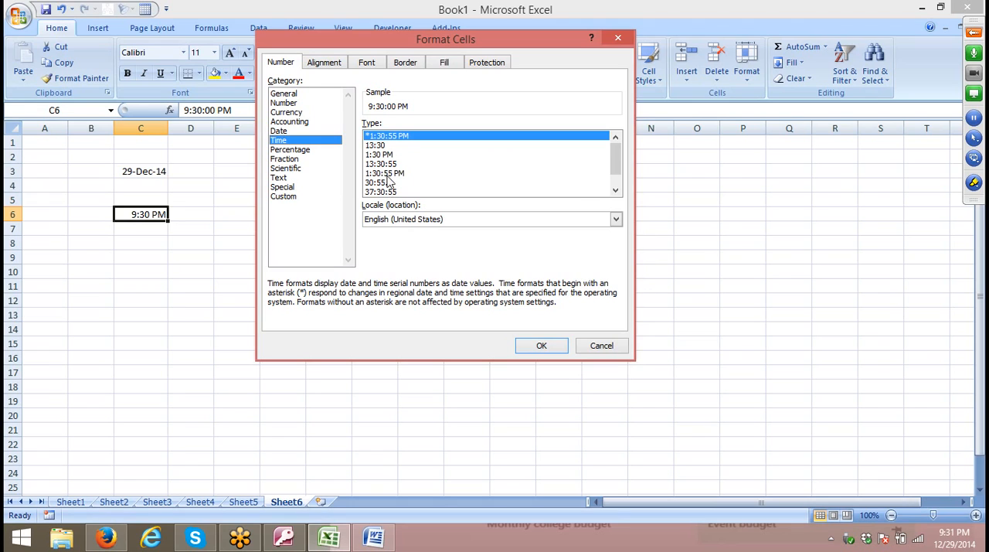
Discard the open number format settings and enter the time 45:00 in cell D8.
{"action": "left_click", "coordinate": [606, 350]}
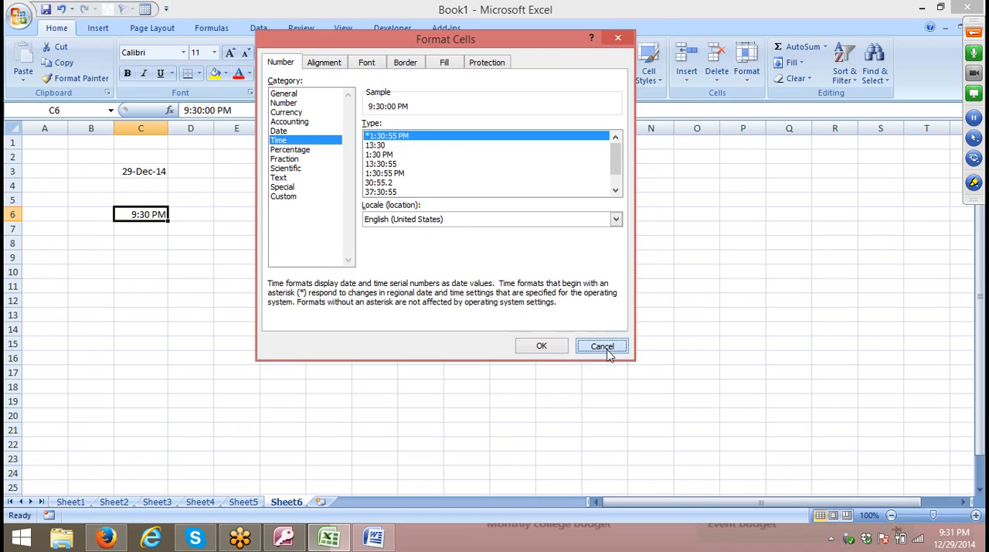
{"action": "left_click", "coordinate": [209, 242]}
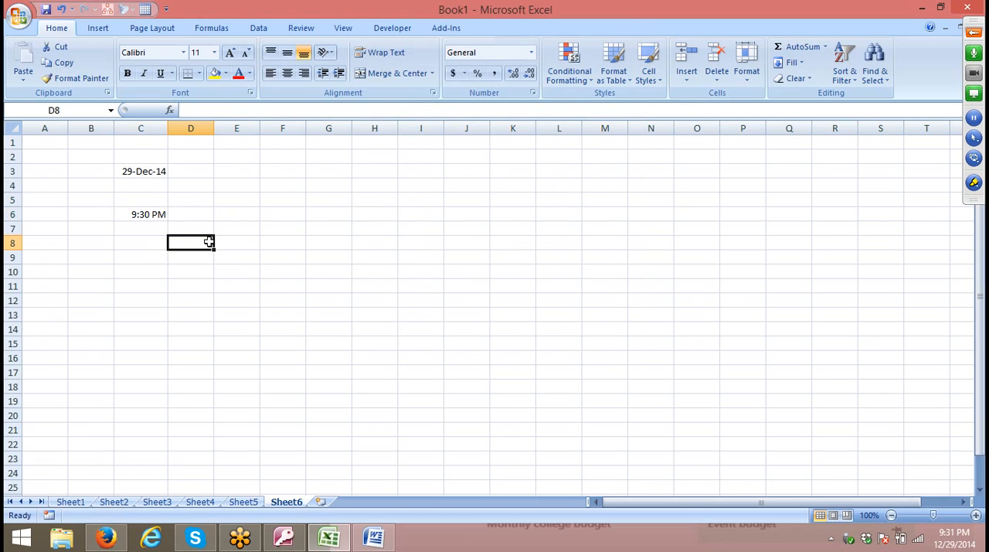
{"action": "type", "text": "45:"}
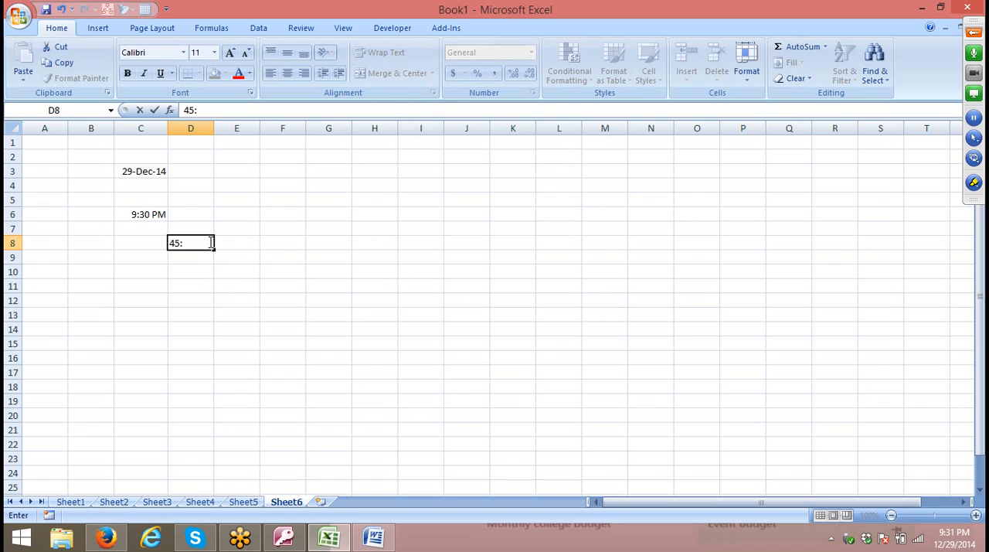
{"action": "type", "text": "00"}
{"action": "key", "text": "Return"}
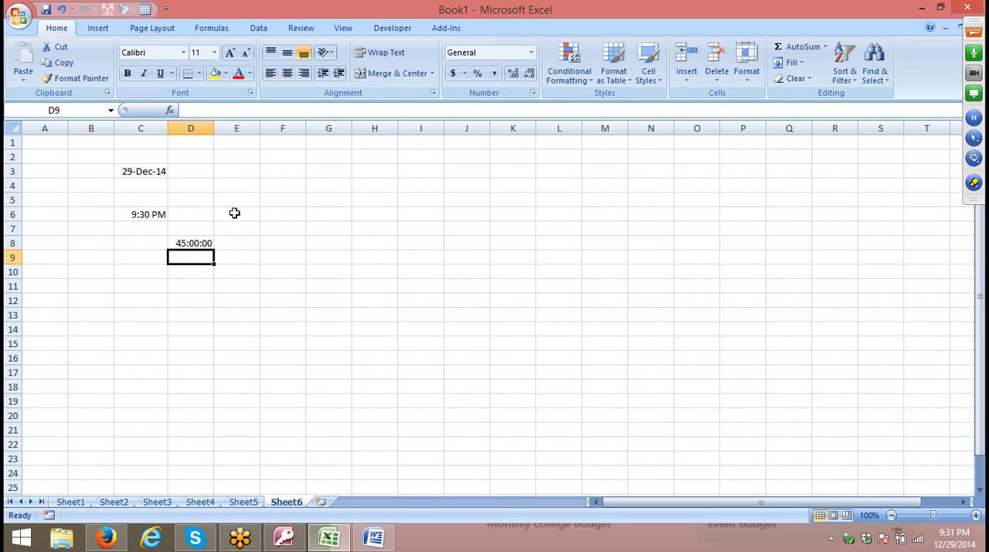
Try the 13:30:55 time type for cell D8 and apply the 37:30:55 type.
{"action": "left_click", "coordinate": [186, 242]}
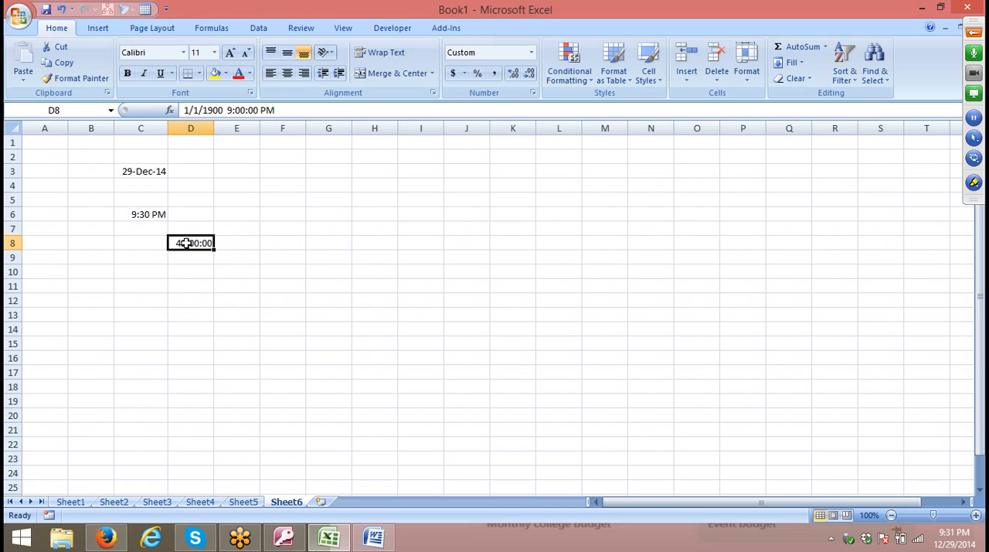
{"action": "left_click", "coordinate": [533, 93]}
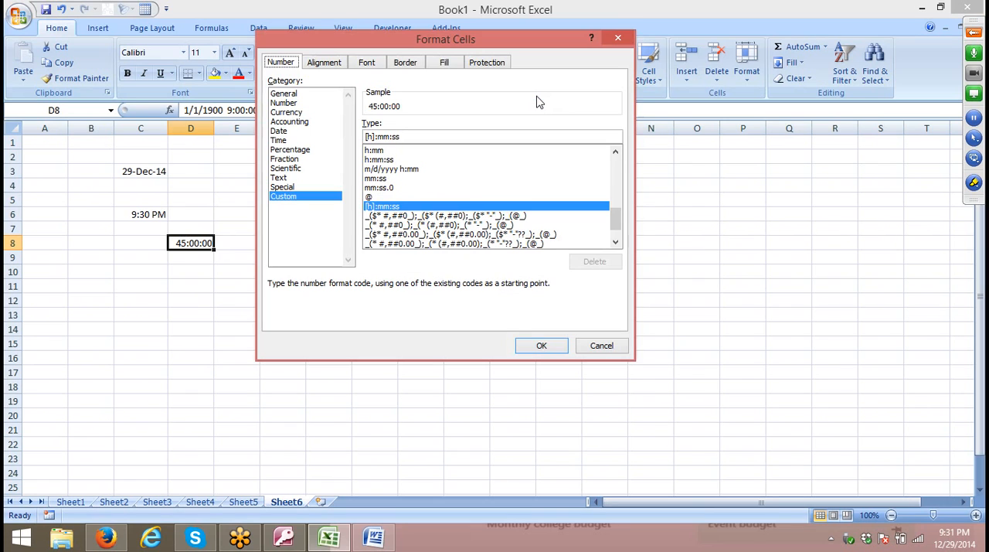
{"action": "left_click", "coordinate": [280, 141]}
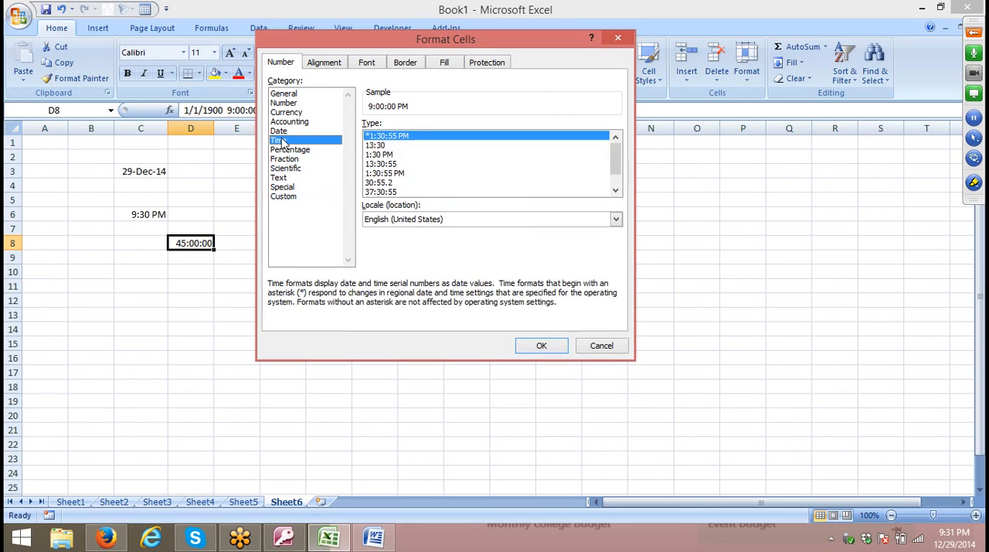
{"action": "left_click", "coordinate": [382, 165]}
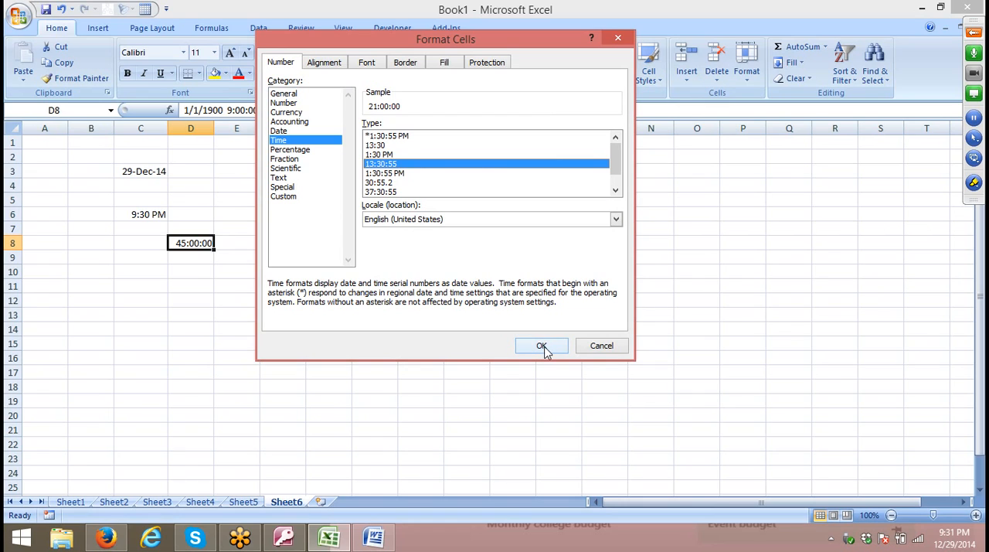
{"action": "left_click", "coordinate": [374, 192]}
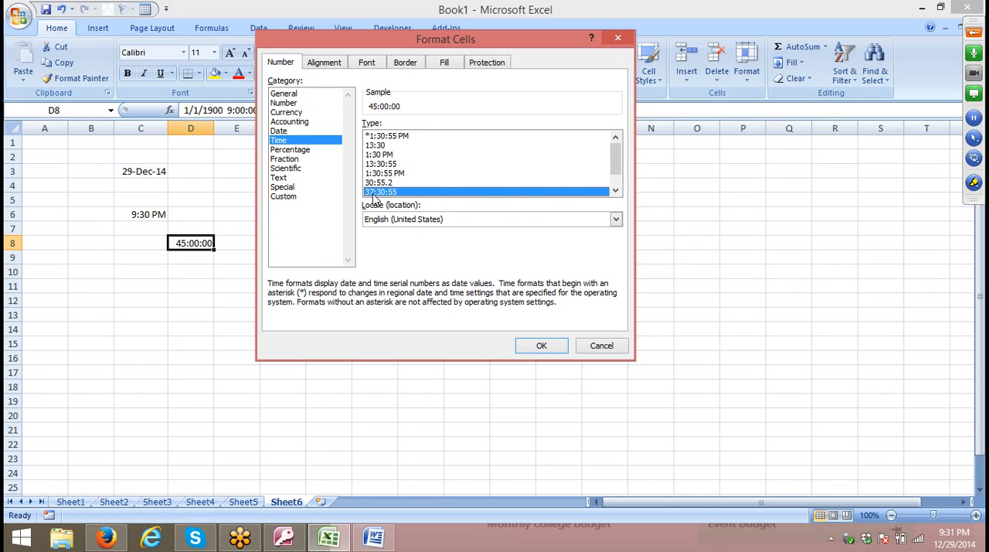
{"action": "left_click", "coordinate": [541, 344]}
Enter 2.5 in cell H8.
{"action": "left_click", "coordinate": [295, 199]}
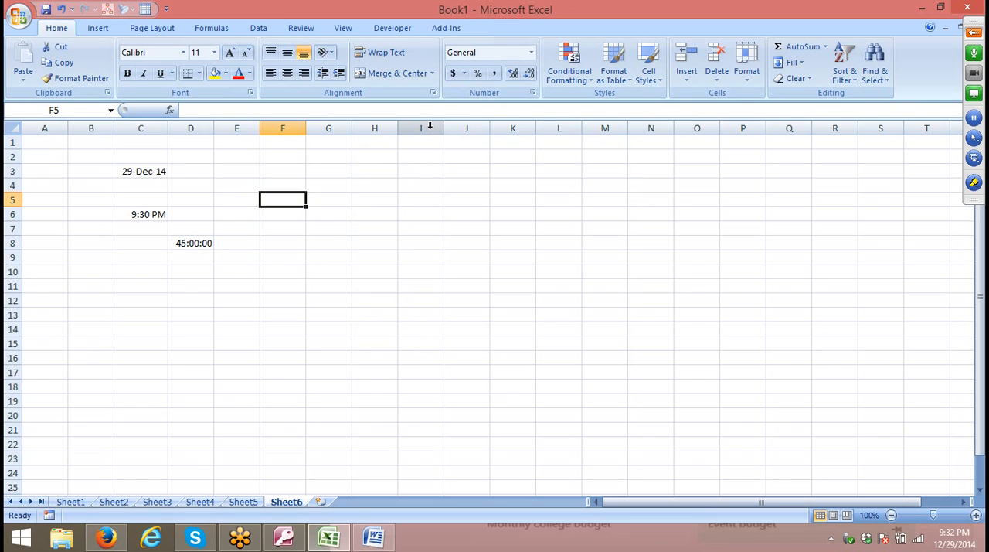
{"action": "left_click", "coordinate": [354, 245]}
{"action": "type", "text": "2.5"}
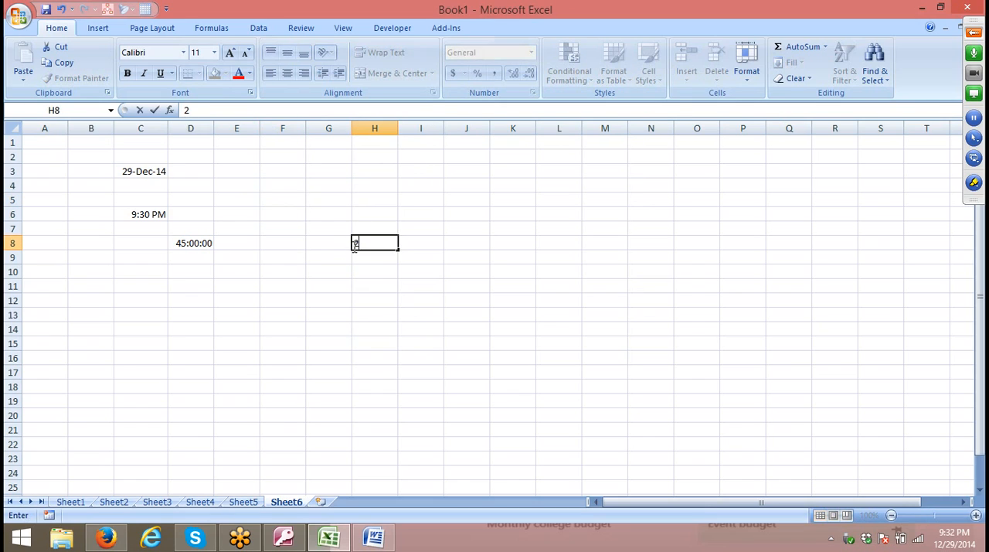
{"action": "left_click", "coordinate": [470, 261]}
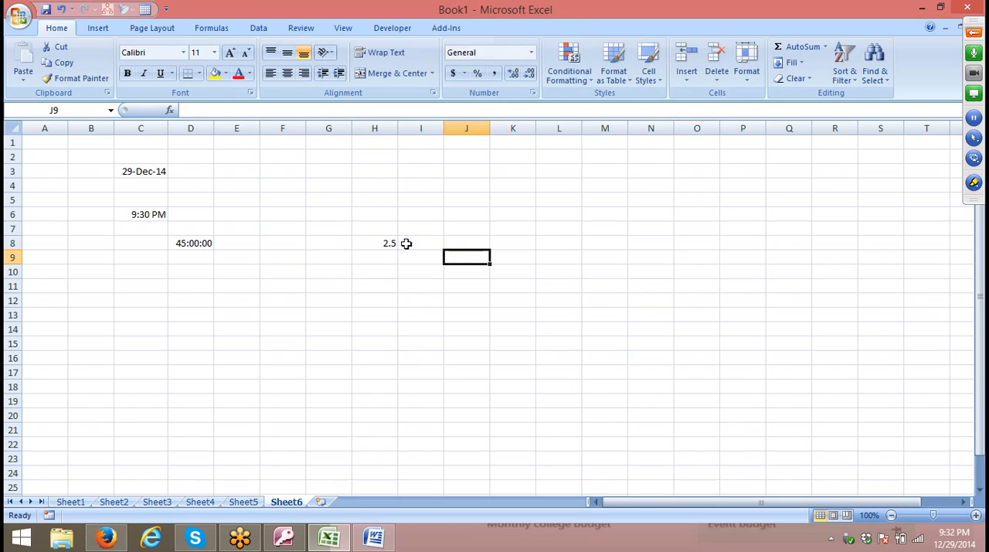
Format cell H8 as a fraction with the As halves (1/2) type.
{"action": "left_click", "coordinate": [389, 241]}
{"action": "left_click", "coordinate": [532, 93]}
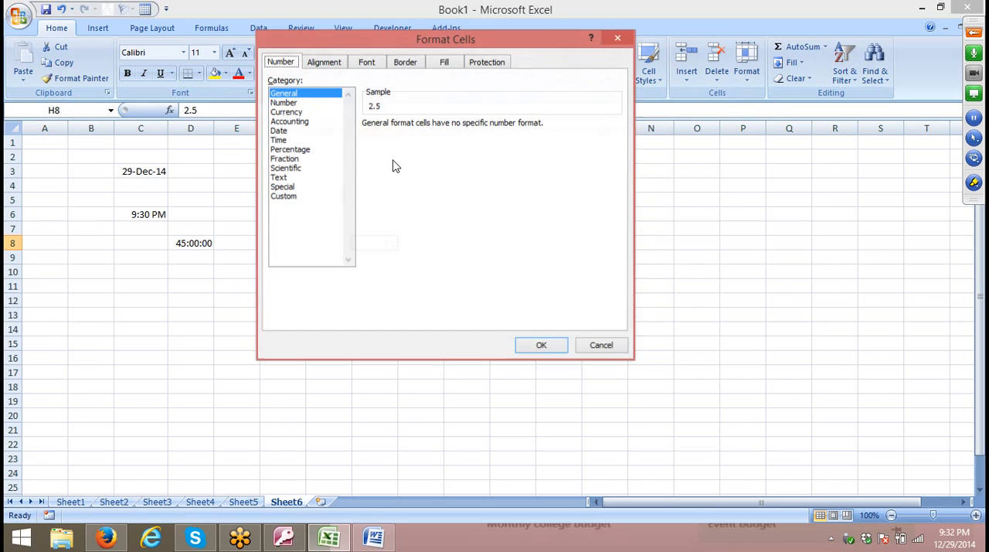
{"action": "left_click", "coordinate": [289, 158]}
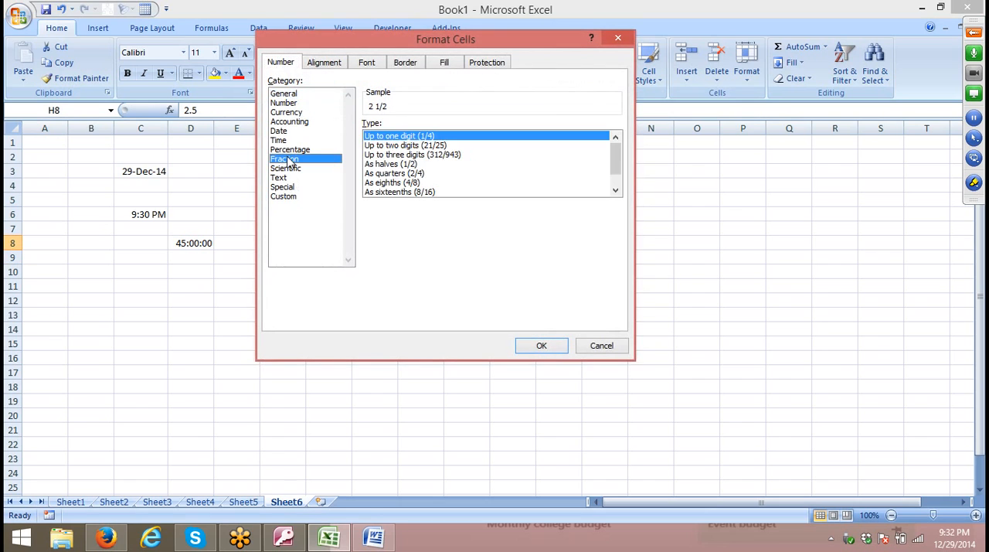
{"action": "left_click", "coordinate": [411, 164]}
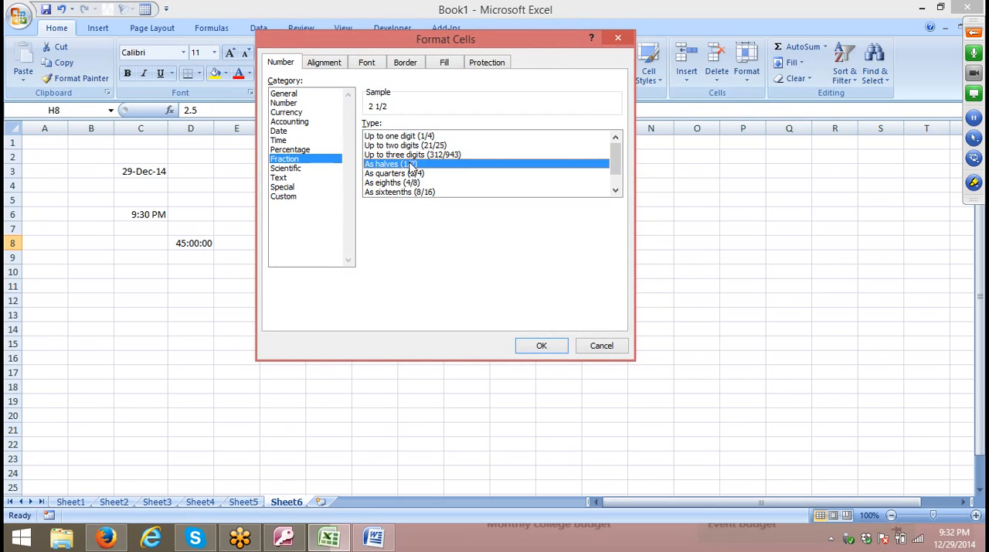
{"action": "left_click", "coordinate": [543, 347]}
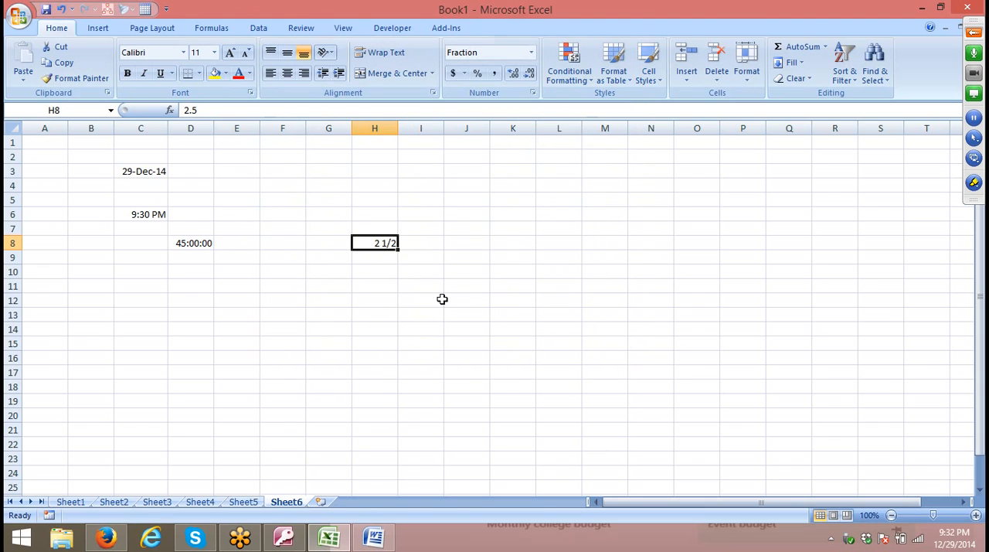
Add a new worksheet and enter the heading Chq in cell A1.
{"action": "left_click", "coordinate": [322, 502]}
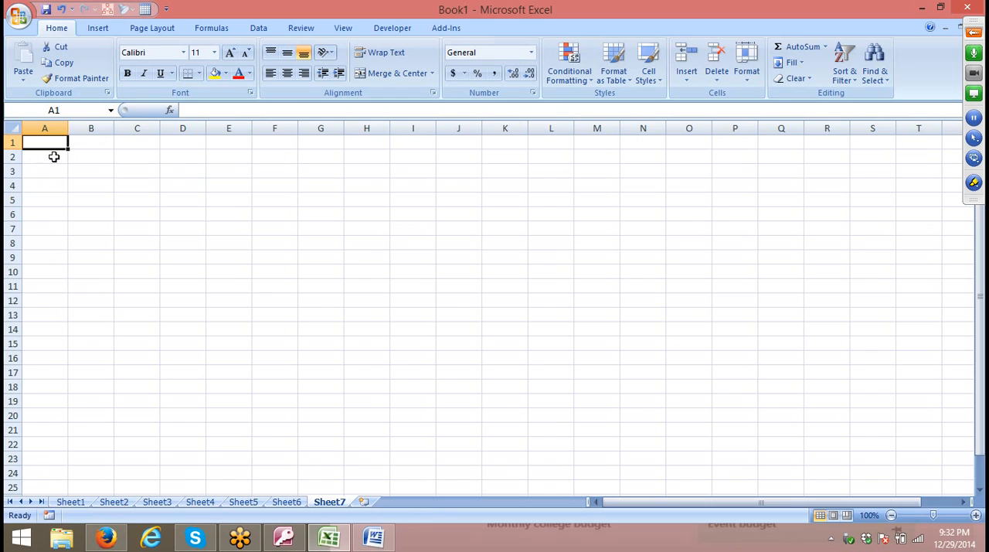
{"action": "type", "text": "Chq"}
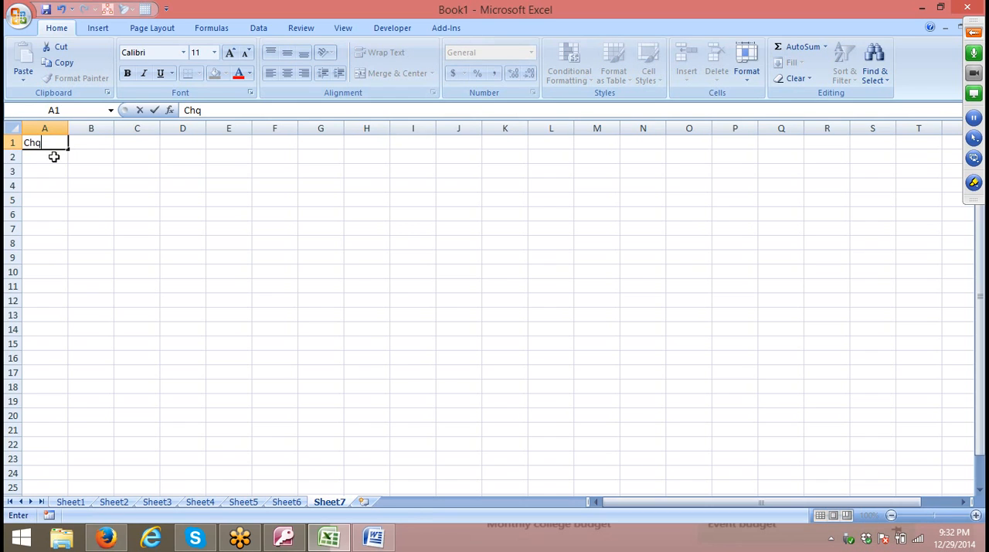
{"action": "key", "text": "Return"}
{"action": "key", "text": "Return"}
Enter the sample cheque numbers 009454 in cell A2 and 0009878 in cell A3 as plain numbers.
{"action": "left_click", "coordinate": [55, 157]}
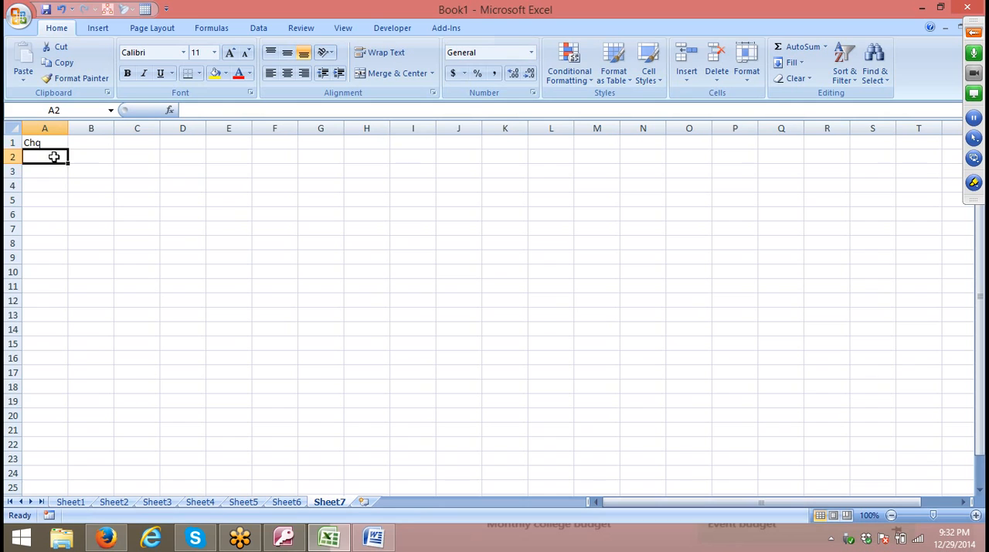
{"action": "key", "text": "Up"}
{"action": "key", "text": "Down"}
{"action": "key", "text": "Down"}
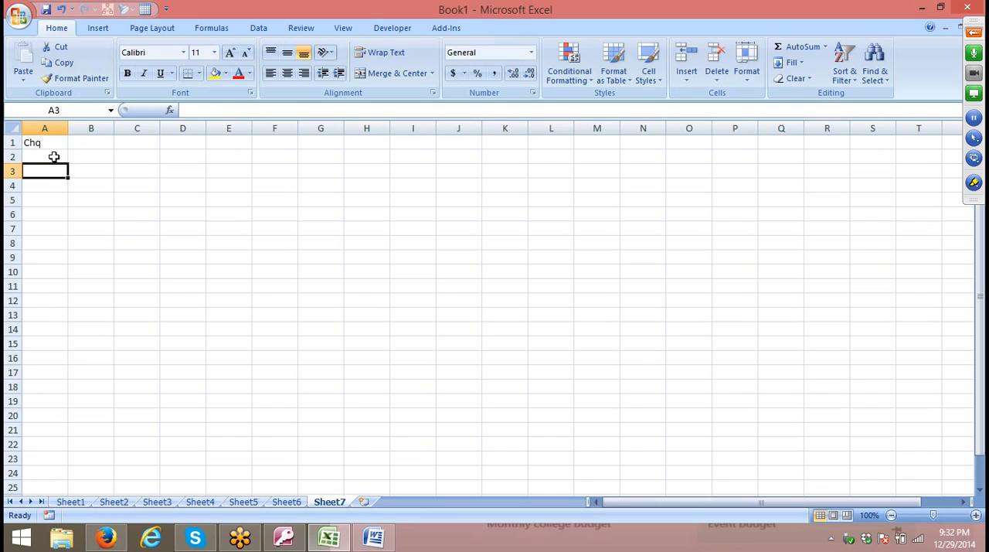
{"action": "key", "text": "Up"}
{"action": "type", "text": "009"}
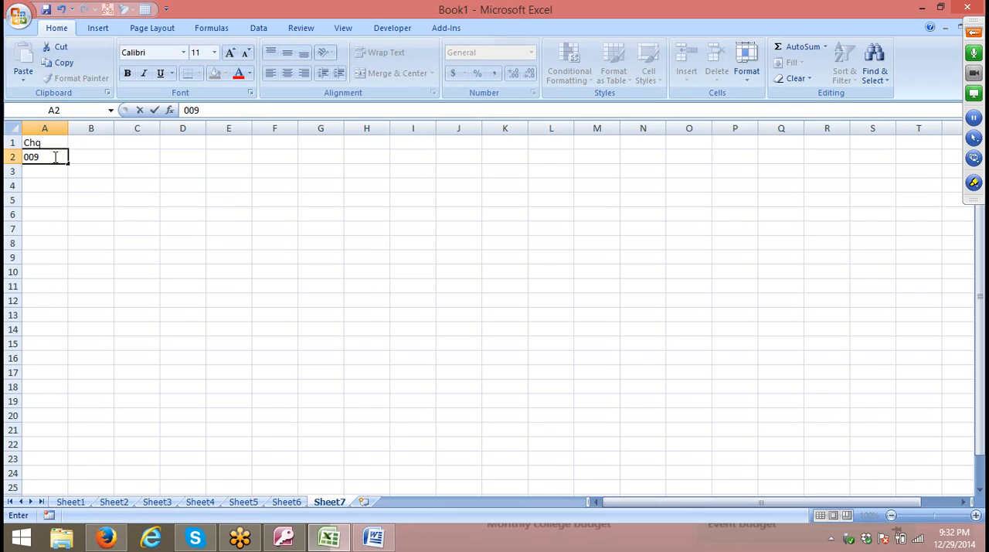
{"action": "type", "text": "454"}
{"action": "key", "text": "Return"}
{"action": "key", "text": "Up"}
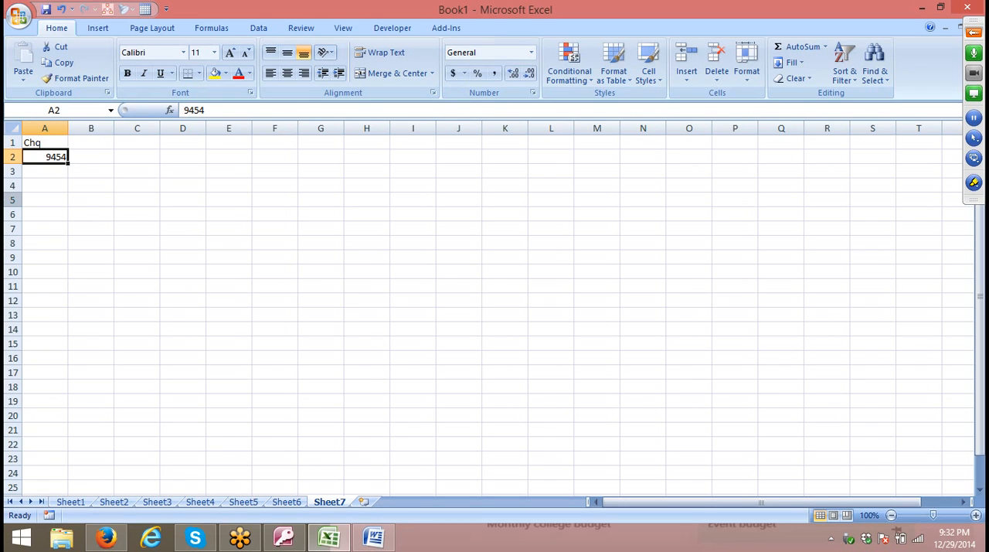
{"action": "key", "text": "Down"}
{"action": "type", "text": "0009"}
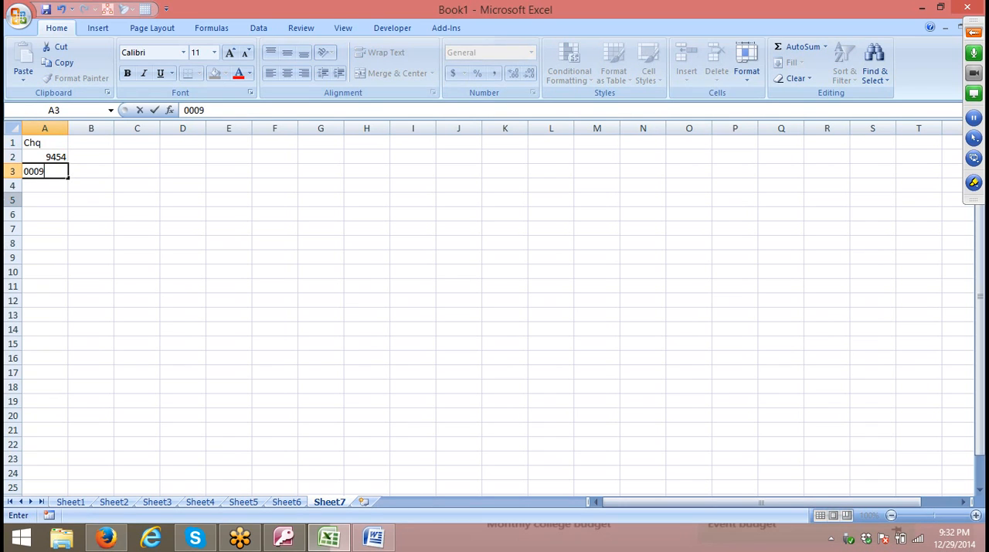
{"action": "type", "text": "878"}
{"action": "key", "text": "Return"}
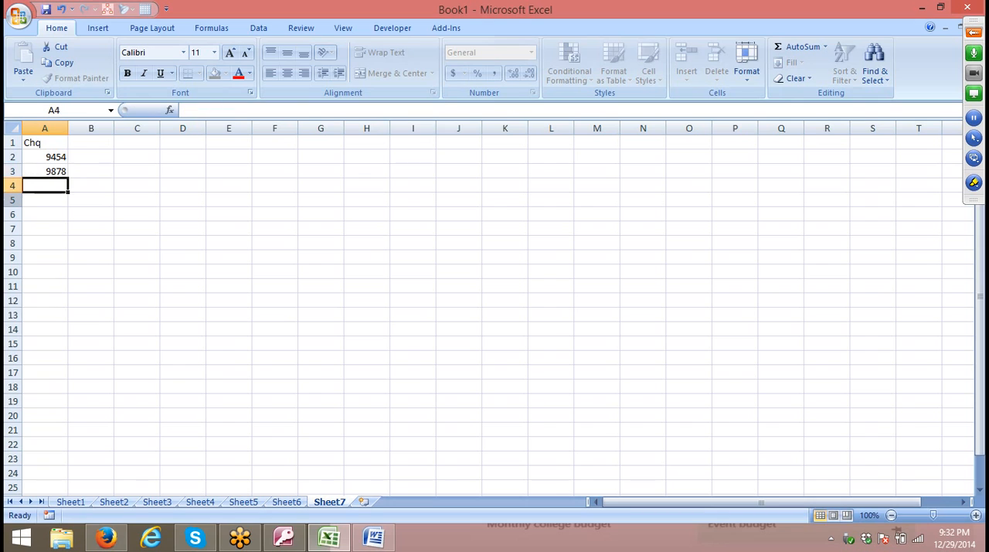
Clear the two cheque numbers from cells A2 and A3.
{"action": "key", "text": "Up"}
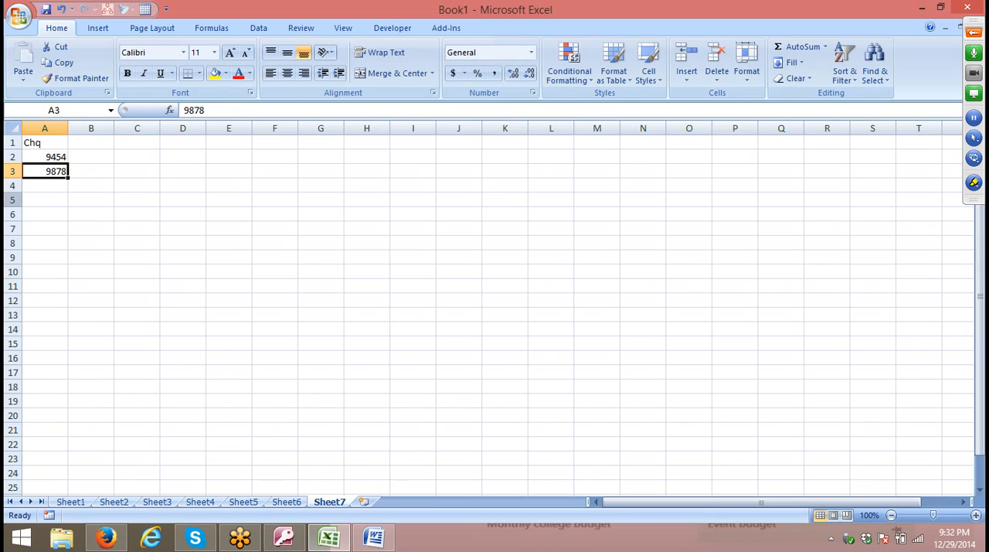
{"action": "key", "text": "Up"}
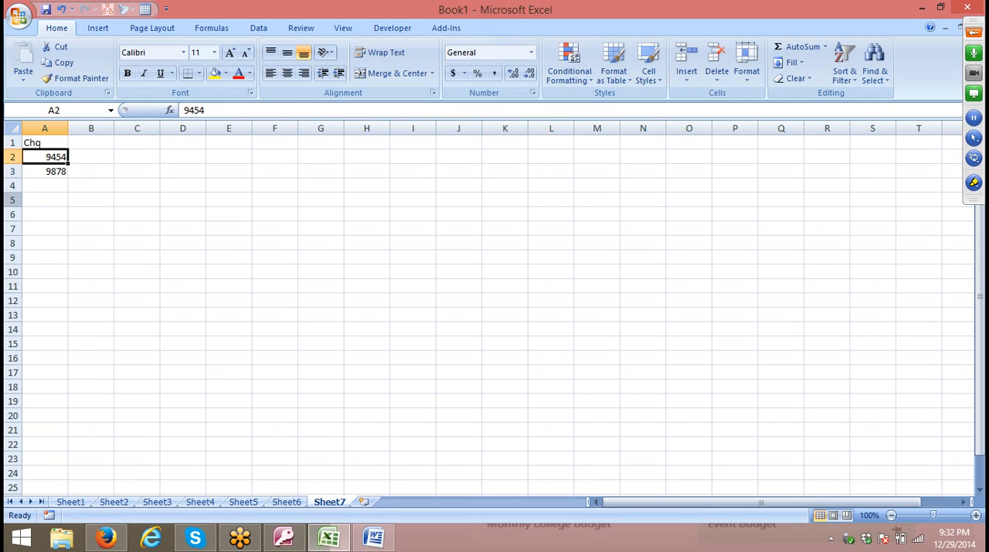
{"action": "key", "text": "shift+Down"}
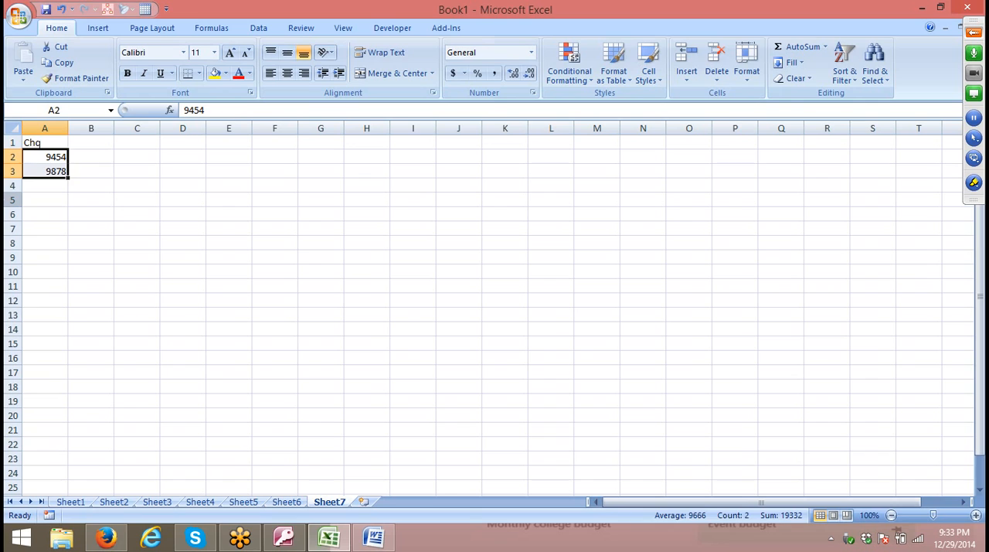
{"action": "key", "text": "Delete"}
Enter '09875 in cell A2 and '009887 in cell A3, using a leading apostrophe to keep the zeros.
{"action": "key", "text": "Up"}
{"action": "key", "text": "Down"}
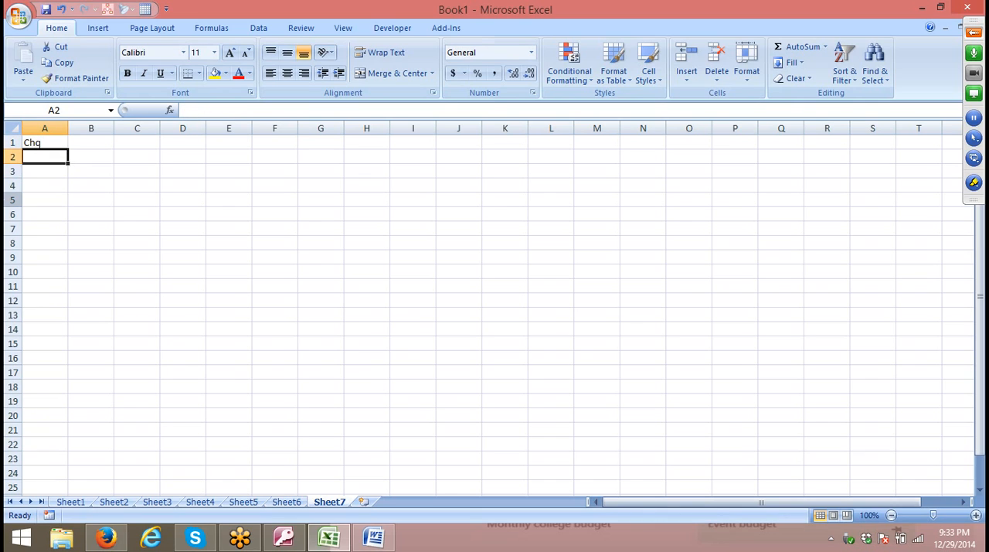
{"action": "type", "text": "'"}
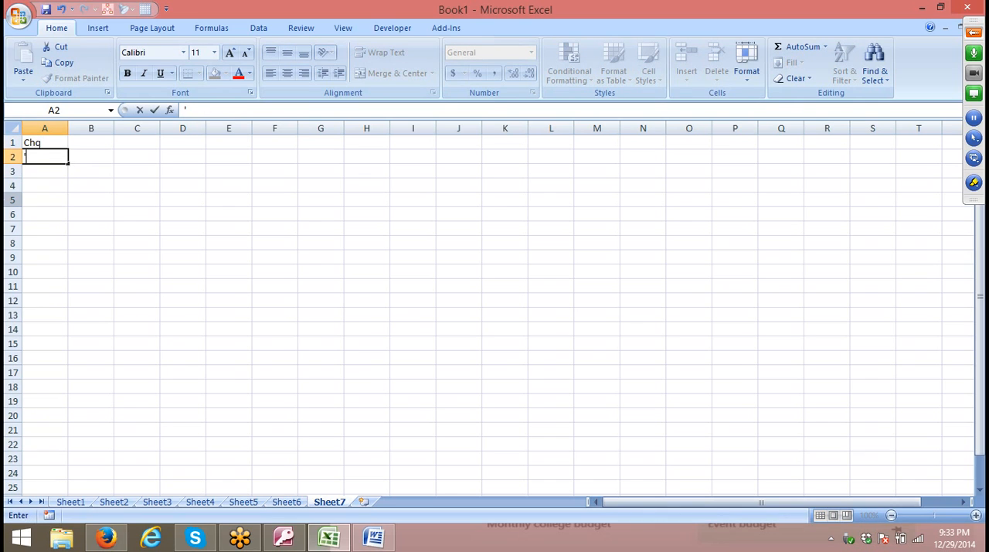
{"action": "type", "text": "09875"}
{"action": "key", "text": "Return"}
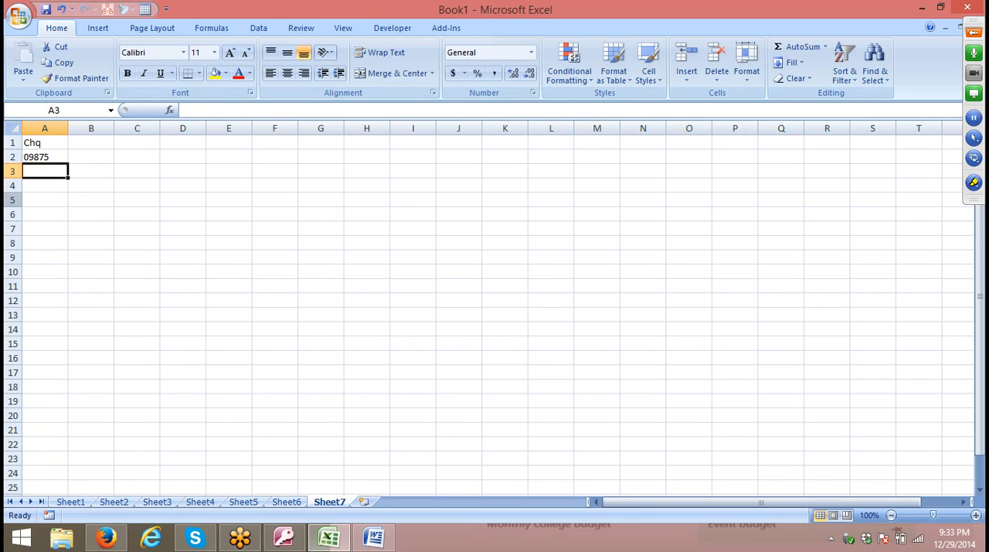
{"action": "type", "text": "'009887"}
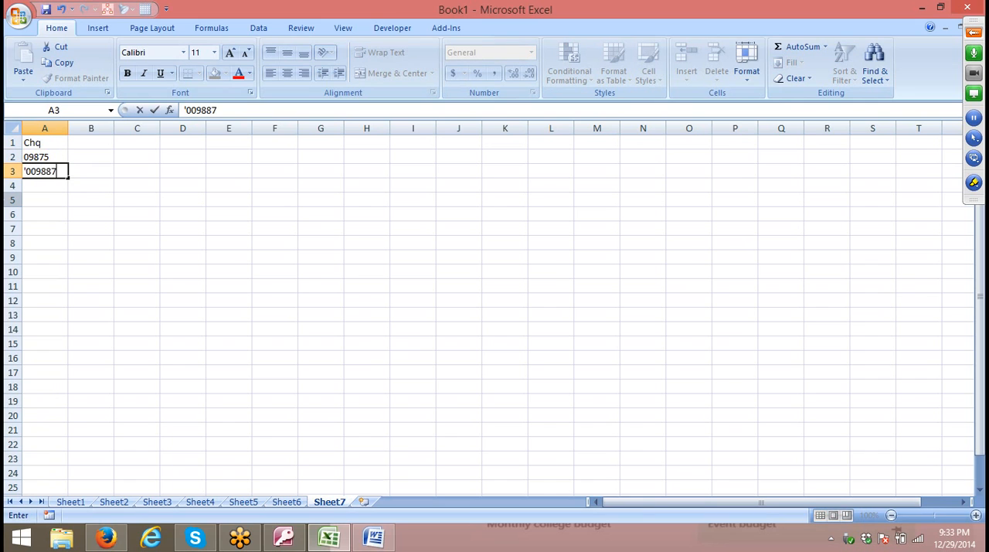
{"action": "key", "text": "Return"}
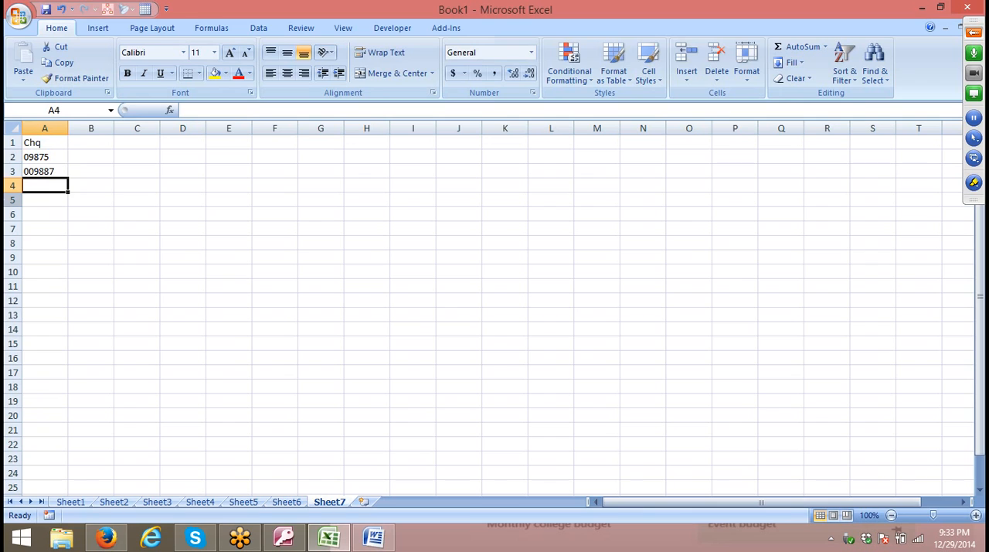
{"action": "key", "text": "Up"}
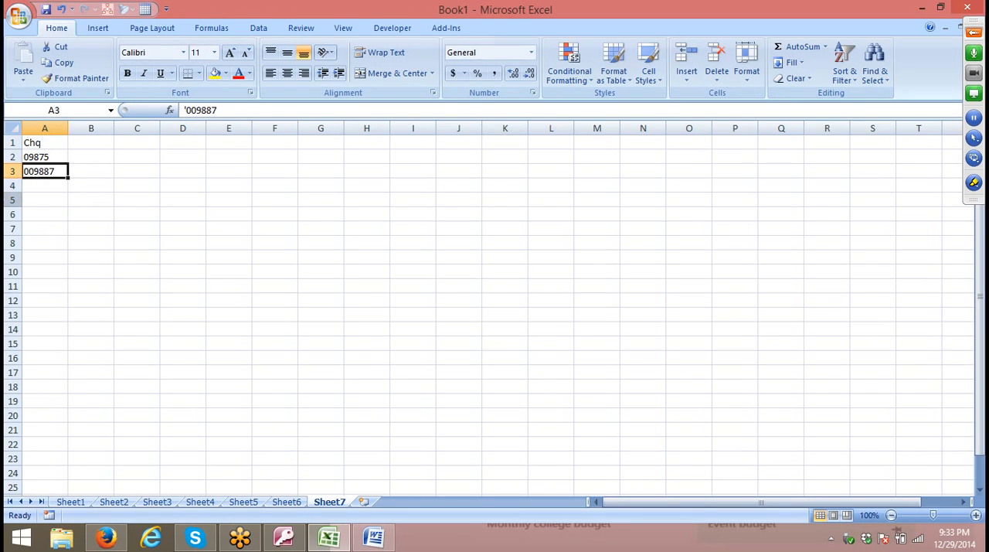
{"action": "key", "text": "Up"}
{"action": "key", "text": "Down"}
{"action": "key", "text": "Down"}
{"action": "key", "text": "Down"}
{"action": "key", "text": "Down"}
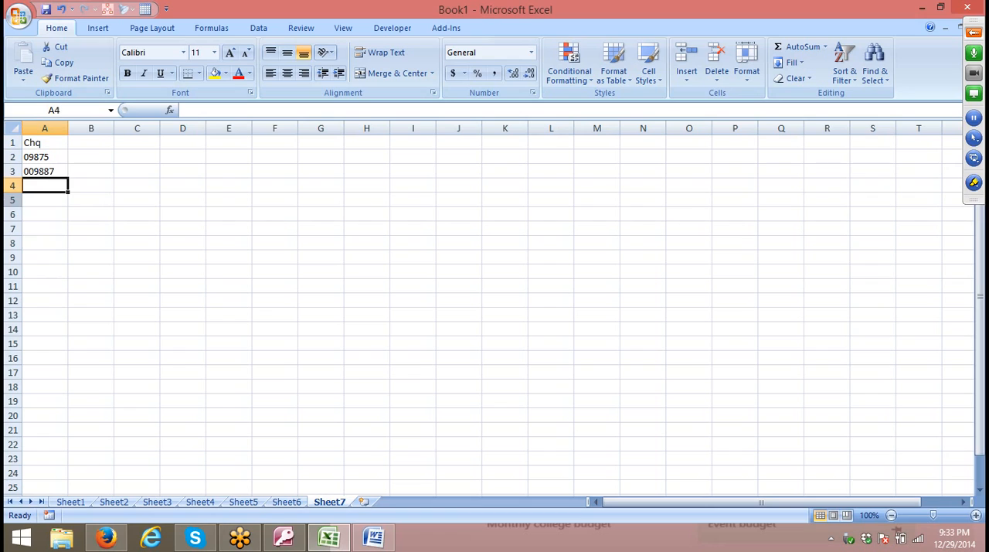
{"action": "key", "text": "Up"}
{"action": "key", "text": "Up"}
{"action": "key", "text": "Up"}
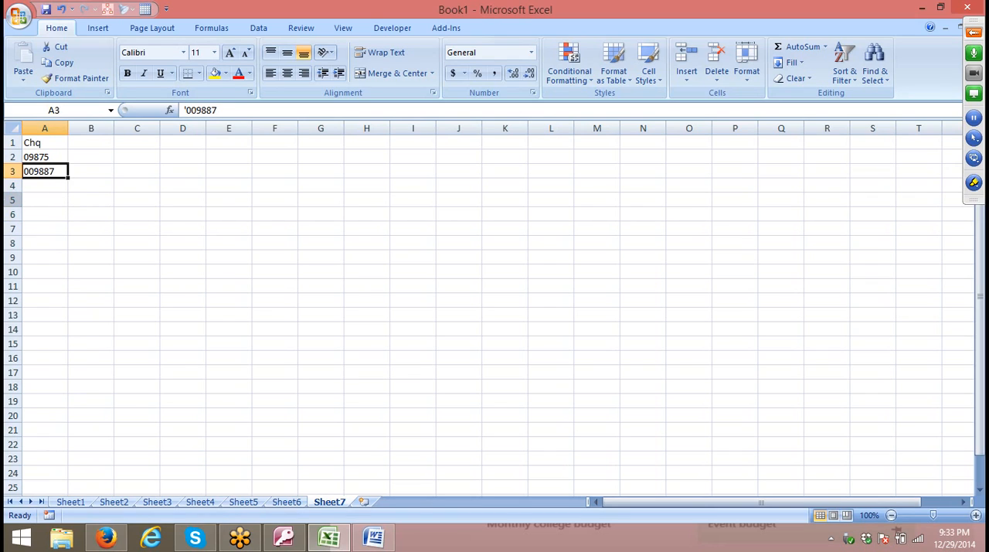
{"action": "key", "text": "Up"}
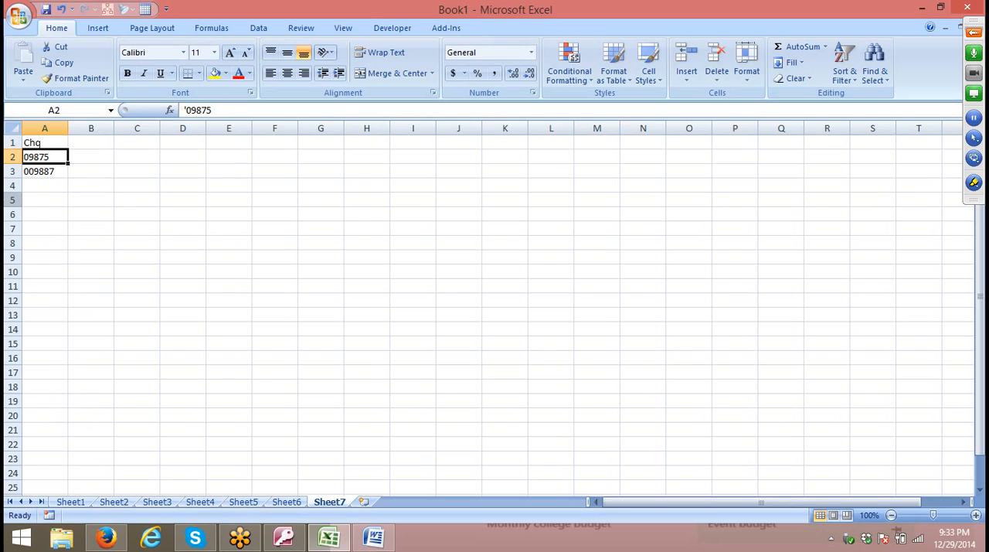
{"action": "key", "text": "Down"}
{"action": "type", "text": "C"}
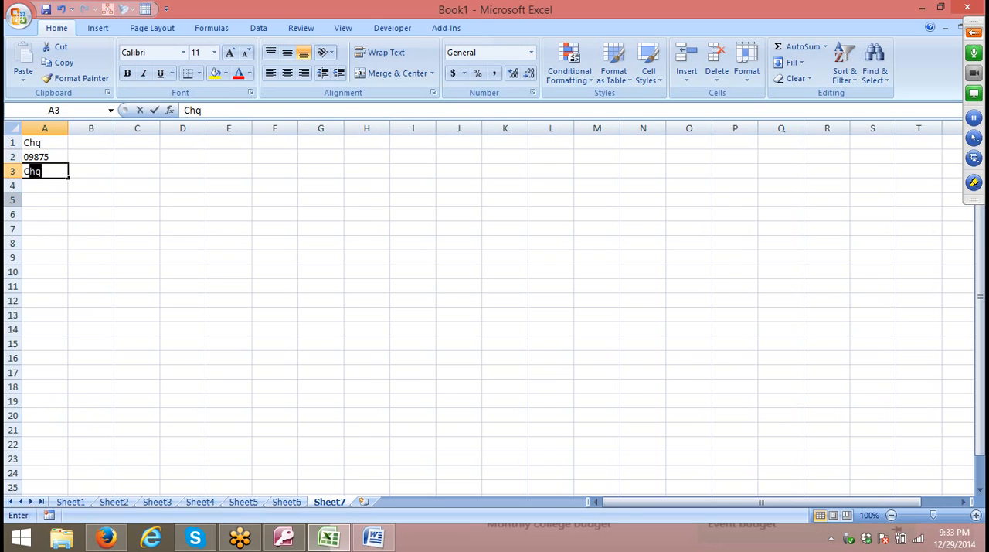
{"action": "key", "text": "Escape"}
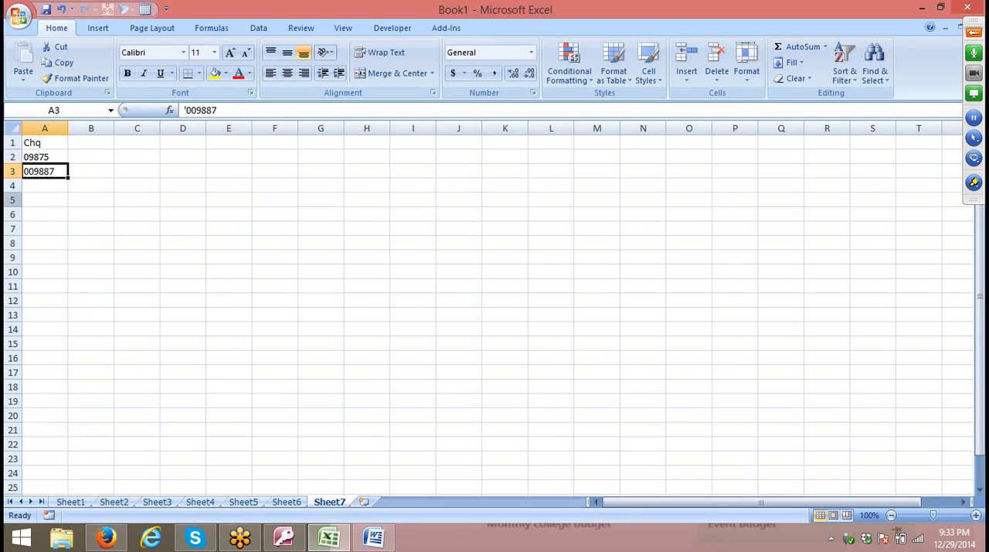
Format the whole of column A with the Text number category.
{"action": "key", "text": "ctrl+space"}
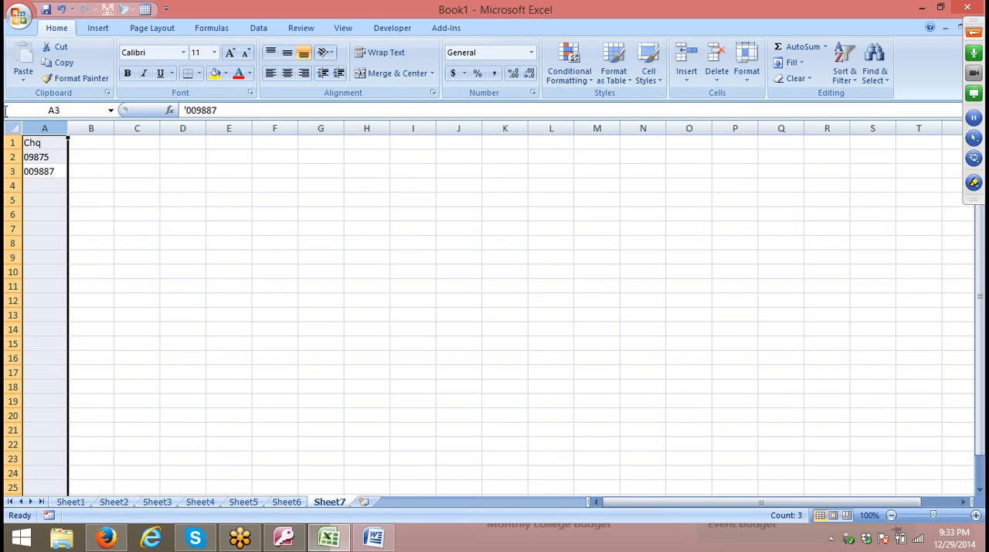
{"action": "left_click", "coordinate": [534, 93]}
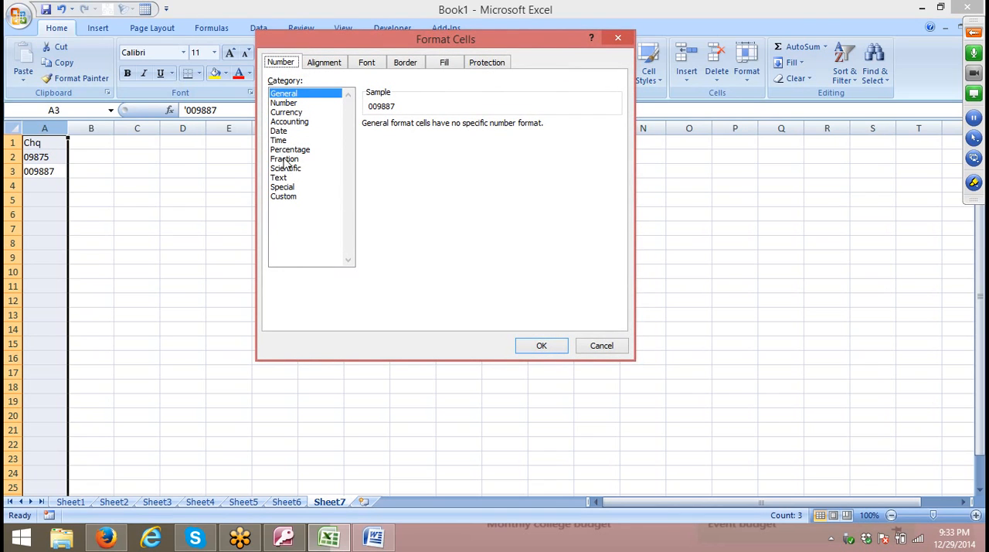
{"action": "left_click", "coordinate": [287, 179]}
{"action": "left_click", "coordinate": [541, 347]}
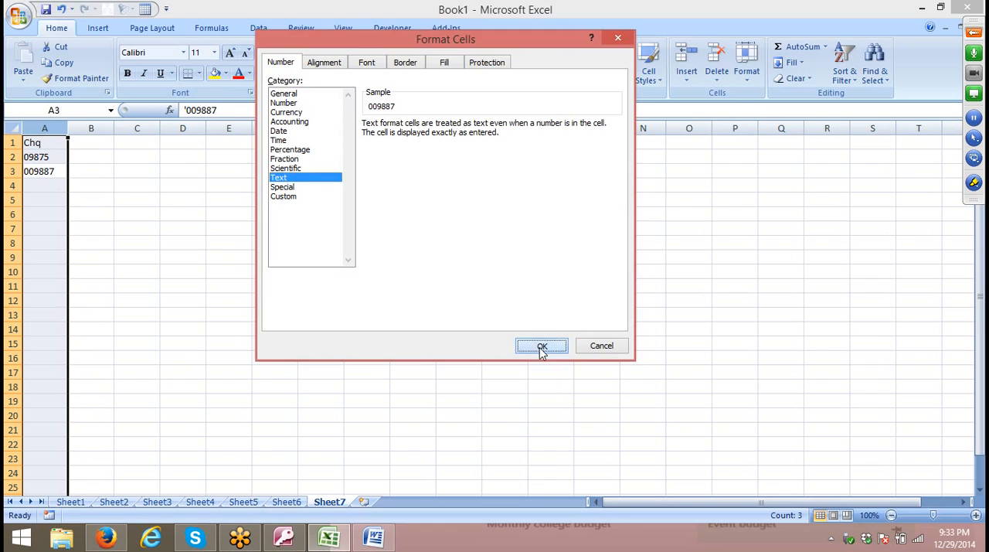
Enter the cheque number 00954 in cell A4 without an apostrophe.
{"action": "left_click", "coordinate": [55, 186]}
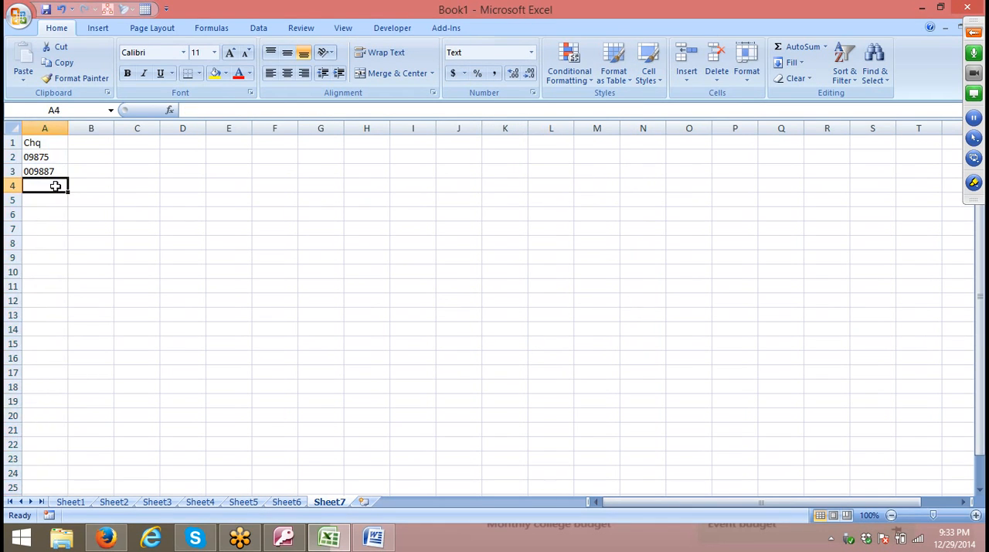
{"action": "type", "text": "00954"}
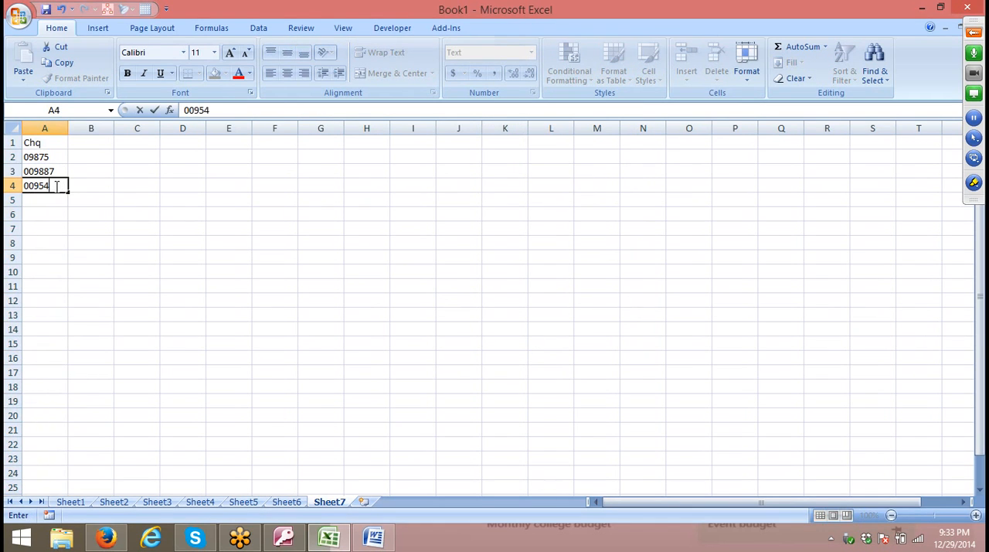
{"action": "key", "text": "Return"}
Enter the unclosed formula =SUM(A1:A4 in the text-formatted cell A5 and autofit the width of column A.
{"action": "type", "text": "=s"}
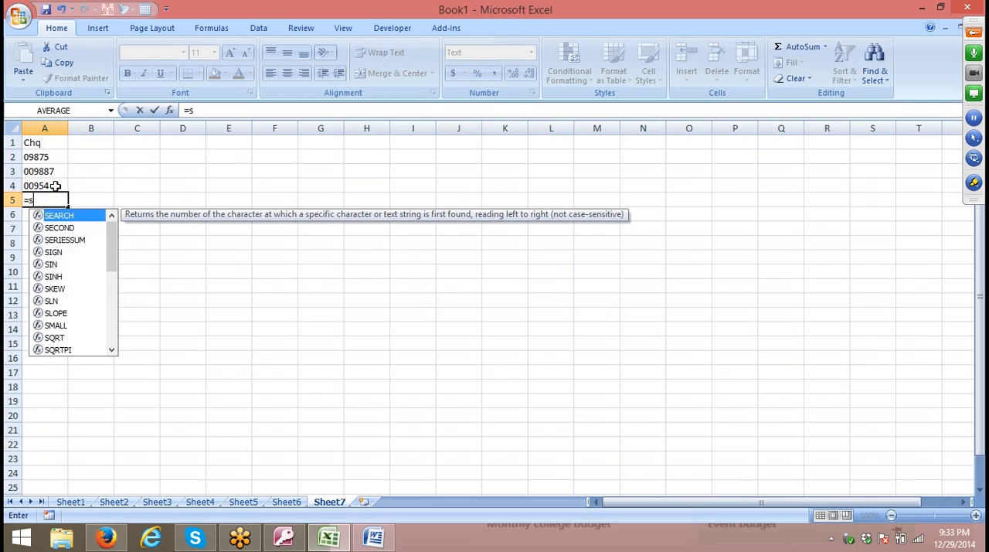
{"action": "type", "text": "um"}
{"action": "key", "text": "Tab"}
{"action": "key", "text": "Up"}
{"action": "key", "text": "Up"}
{"action": "key", "text": "shift+Up"}
{"action": "key", "text": "shift+Up"}
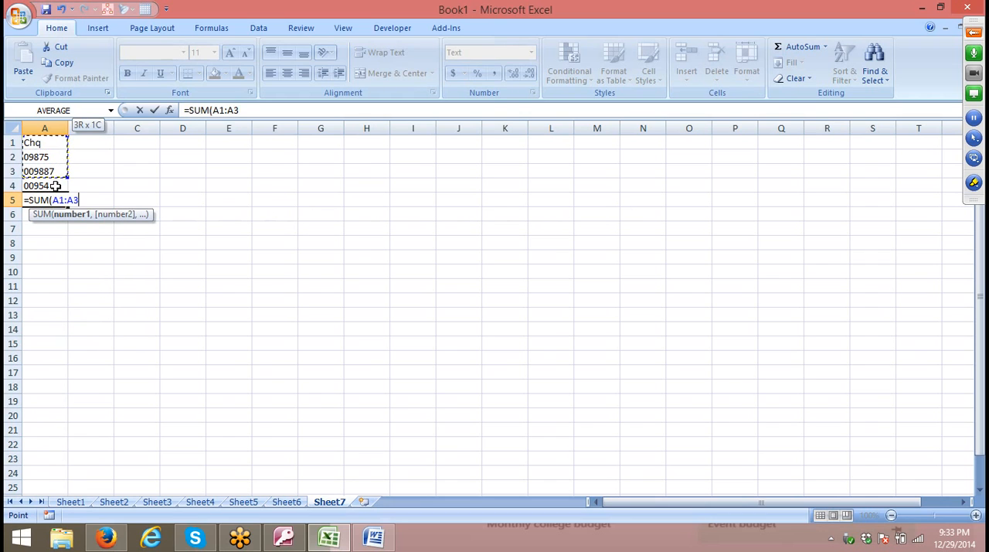
{"action": "key", "text": "Down"}
{"action": "key", "text": "shift+Up"}
{"action": "key", "text": "shift+Up"}
{"action": "key", "text": "shift+Up"}
{"action": "key", "text": "Return"}
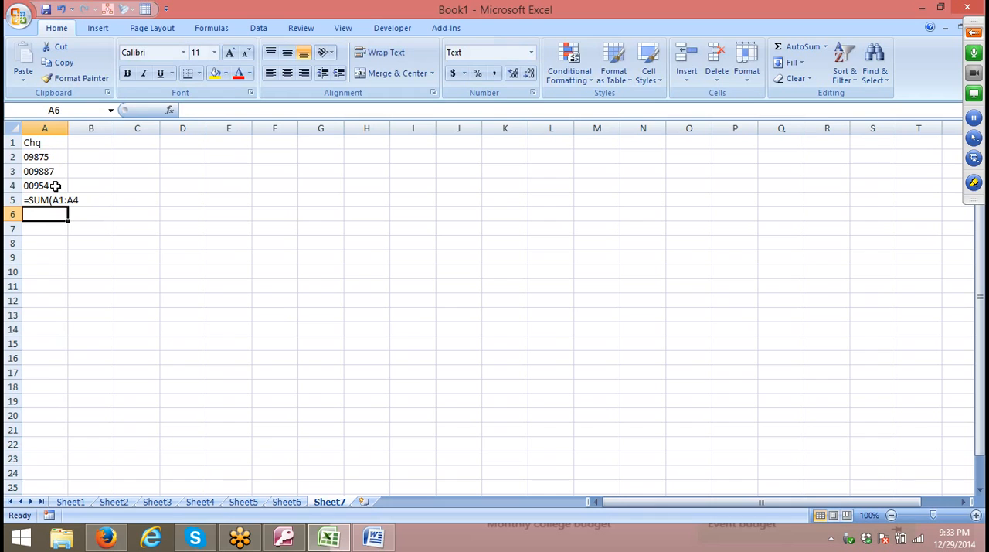
{"action": "double_click", "coordinate": [68, 129]}
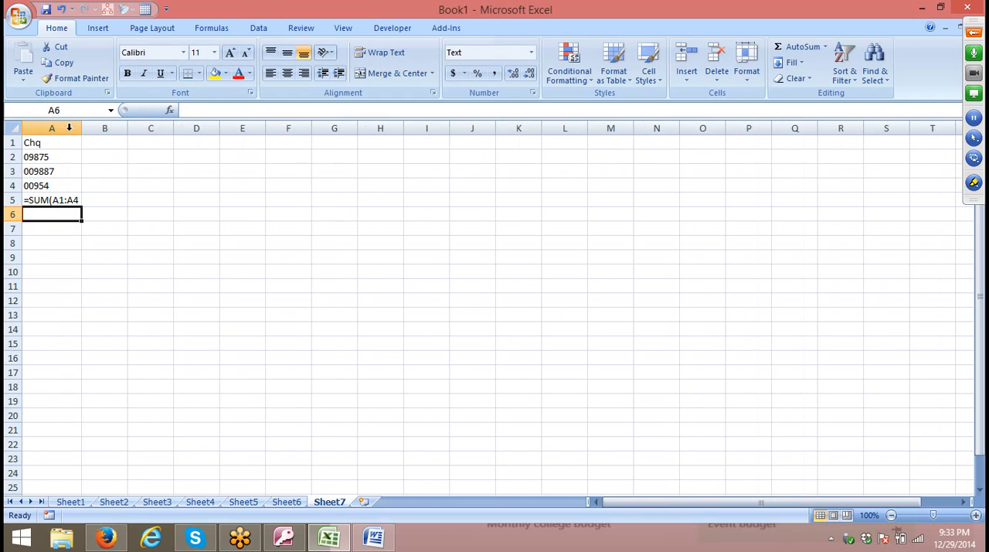
Enter the heading Chq in cell C1 and the numbers 423, 234235, 433 and 23 in cells C2 to C5.
{"action": "left_click", "coordinate": [153, 141]}
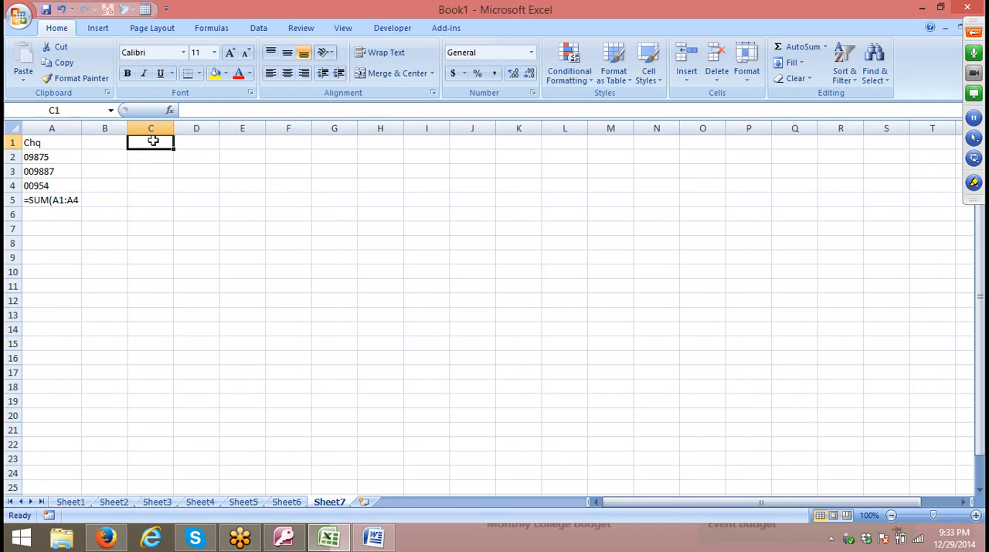
{"action": "type", "text": "Ch"}
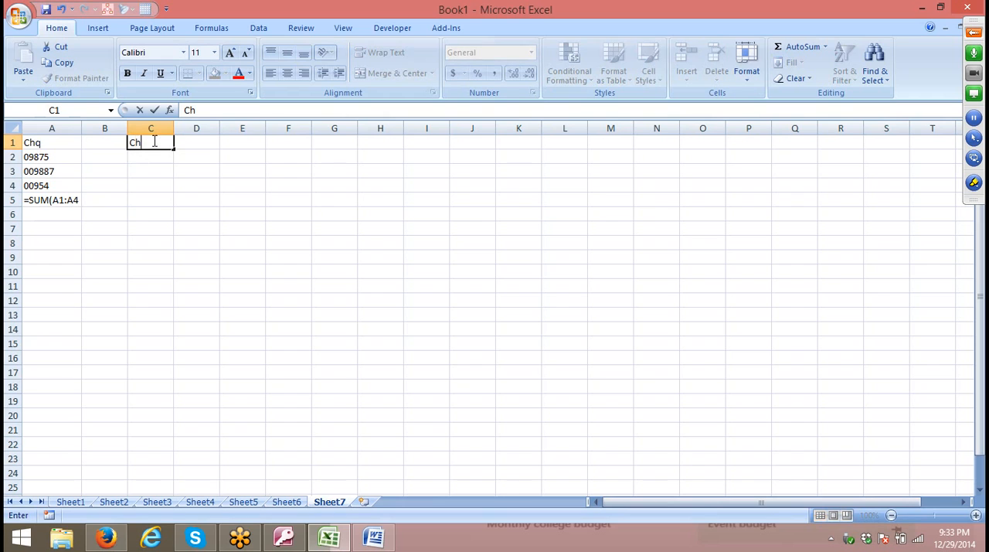
{"action": "type", "text": "q"}
{"action": "key", "text": "Return"}
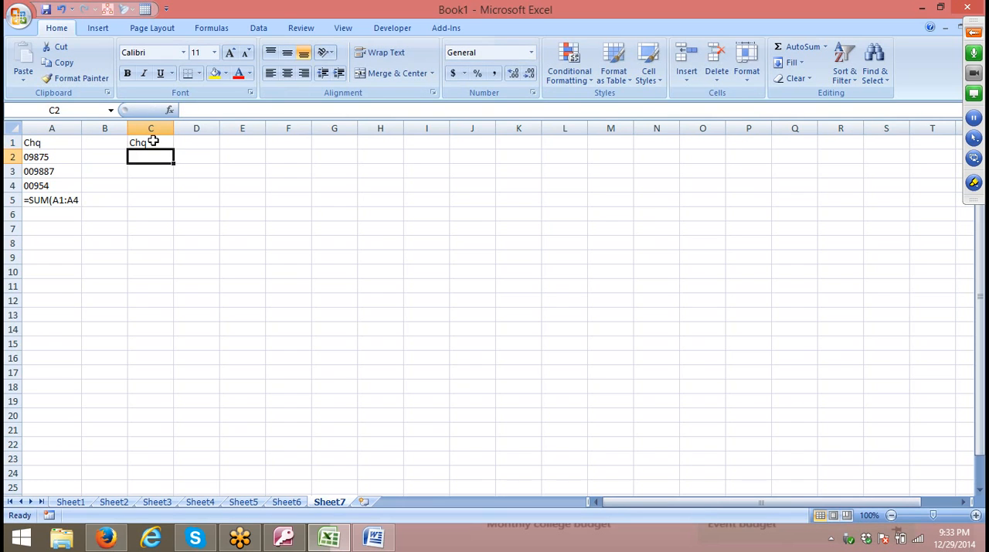
{"action": "type", "text": "423"}
{"action": "key", "text": "Return"}
{"action": "type", "text": "234235"}
{"action": "key", "text": "Return"}
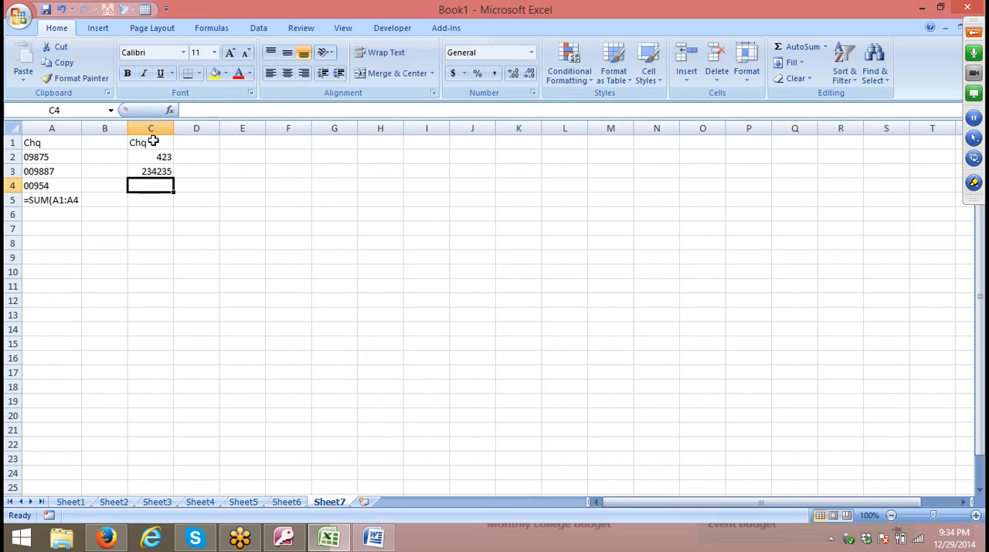
{"action": "type", "text": "433"}
{"action": "key", "text": "Return"}
{"action": "type", "text": "23"}
{"action": "key", "text": "Return"}
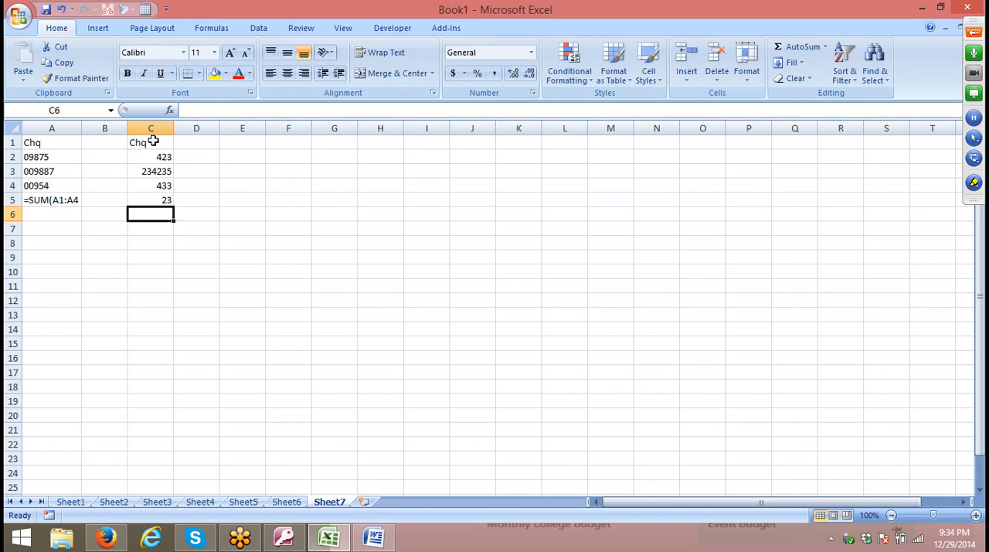
Edit the cheque number in cell A4 to 000954 by adding another leading zero.
{"action": "key", "text": "Up"}
{"action": "key", "text": "Up"}
{"action": "key", "text": "Up"}
{"action": "key", "text": "Up"}
{"action": "key", "text": "Left"}
{"action": "key", "text": "Left"}
{"action": "key", "text": "Down"}
{"action": "key", "text": "Down"}
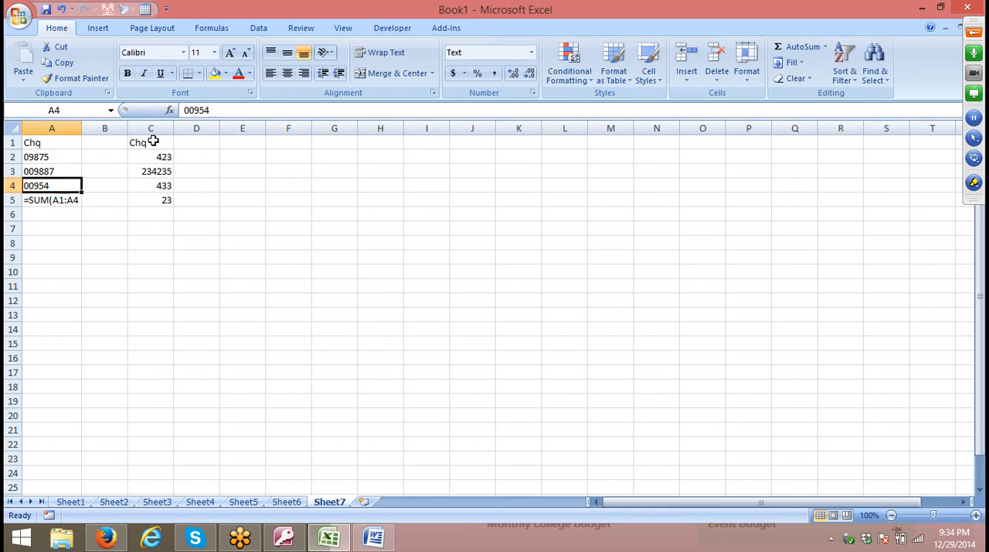
{"action": "key", "text": "F2"}
{"action": "key", "text": "Left"}
{"action": "key", "text": "Left"}
{"action": "key", "text": "Left"}
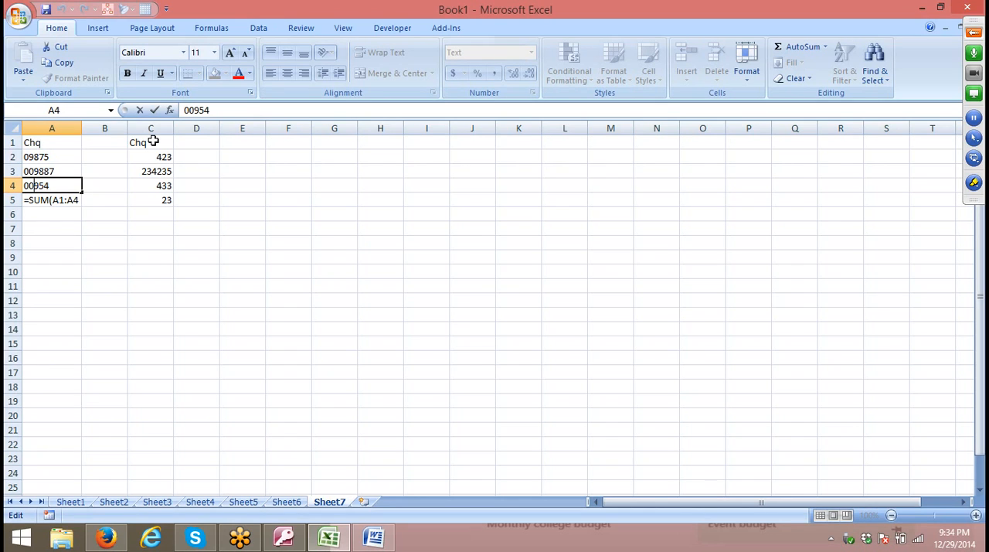
{"action": "type", "text": "0"}
{"action": "key", "text": "Return"}
Edit the cheque number in cell A2 to 009875 by adding another leading zero.
{"action": "key", "text": "Up"}
{"action": "key", "text": "Up"}
{"action": "key", "text": "Up"}
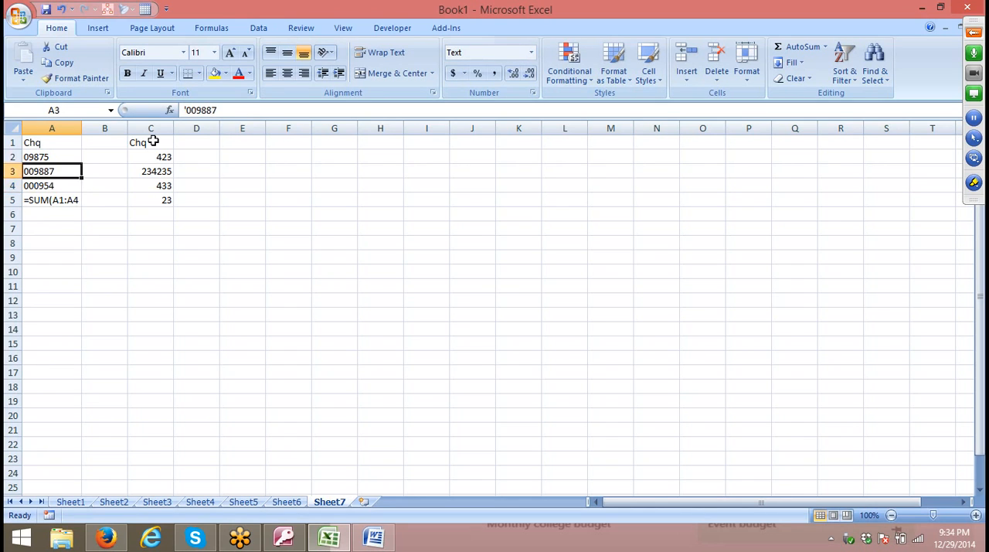
{"action": "key", "text": "F2"}
{"action": "key", "text": "Left"}
{"action": "key", "text": "Left"}
{"action": "key", "text": "Left"}
{"action": "key", "text": "Left"}
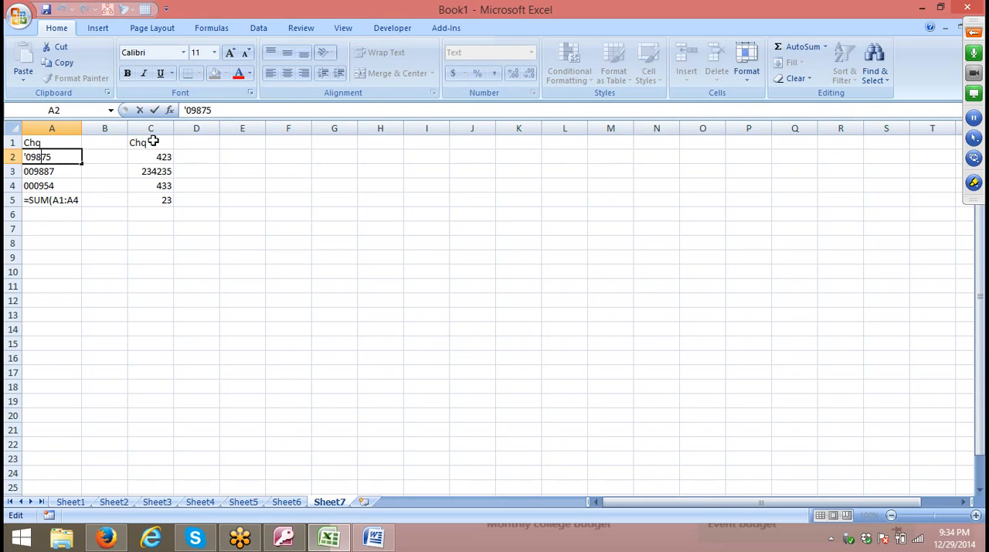
{"action": "type", "text": "0"}
{"action": "key", "text": "Return"}
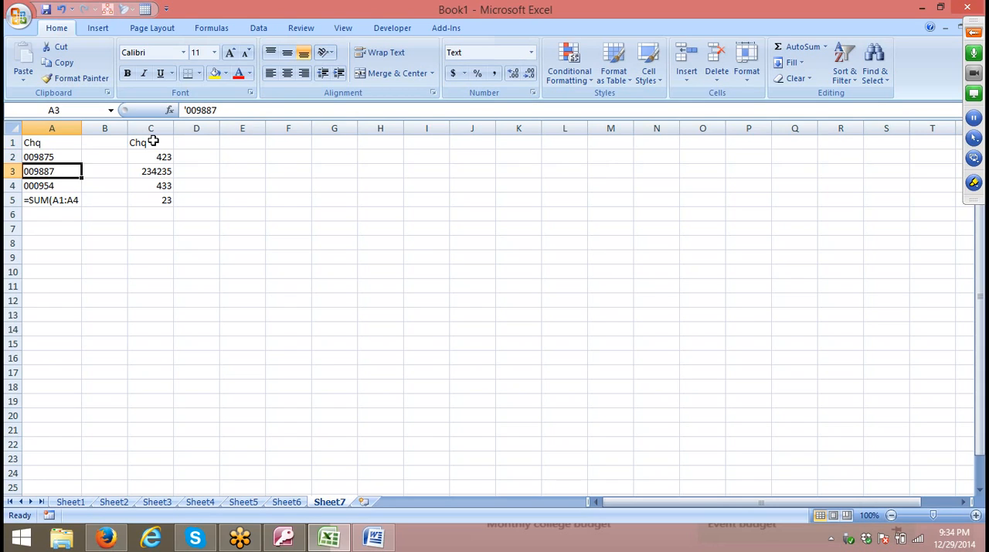
{"action": "key", "text": "Up"}
{"action": "key", "text": "Down"}
{"action": "key", "text": "Down"}
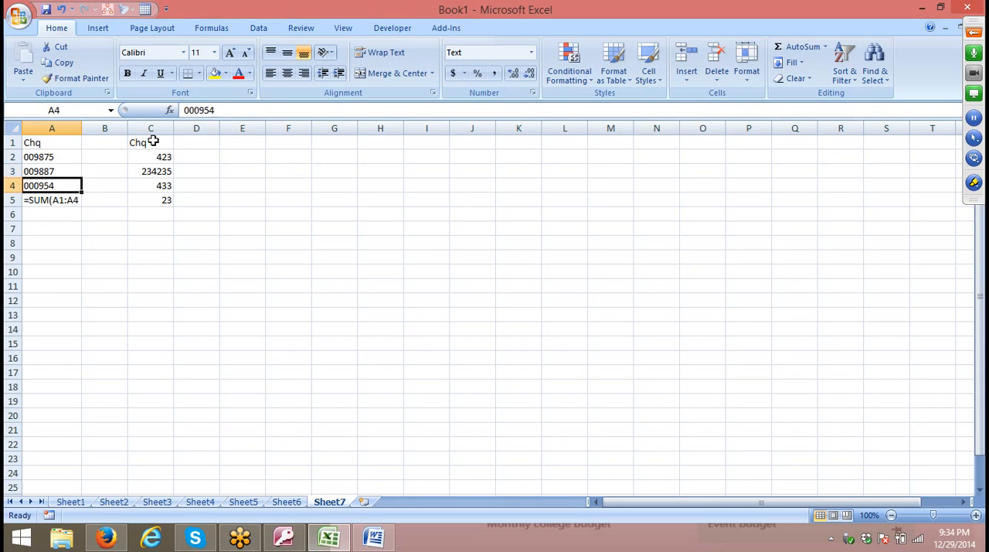
{"action": "key", "text": "Right"}
{"action": "key", "text": "Right"}
{"action": "key", "text": "Right"}
{"action": "key", "text": "Up"}
{"action": "key", "text": "Up"}
{"action": "key", "text": "Left"}
{"action": "key", "text": "Down"}
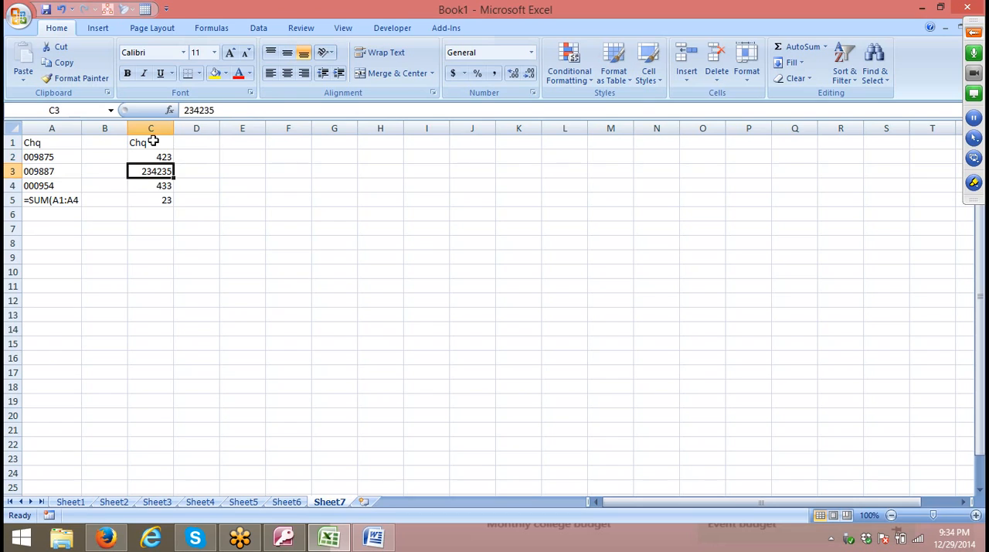
{"action": "key", "text": "Down"}
{"action": "key", "text": "Down"}
{"action": "key", "text": "Up"}
{"action": "key", "text": "Up"}
{"action": "key", "text": "Up"}
{"action": "key", "text": "Up"}
{"action": "key", "text": "Right"}
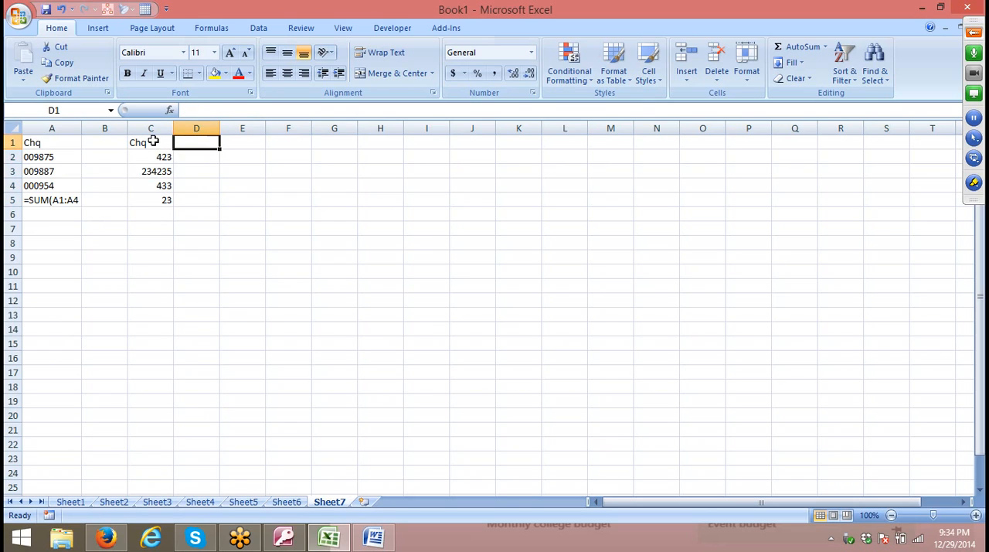
Apply the custom number format 000000 to the cheque numbers in cells C2:C5.
{"action": "key", "text": "Down"}
{"action": "key", "text": "Left"}
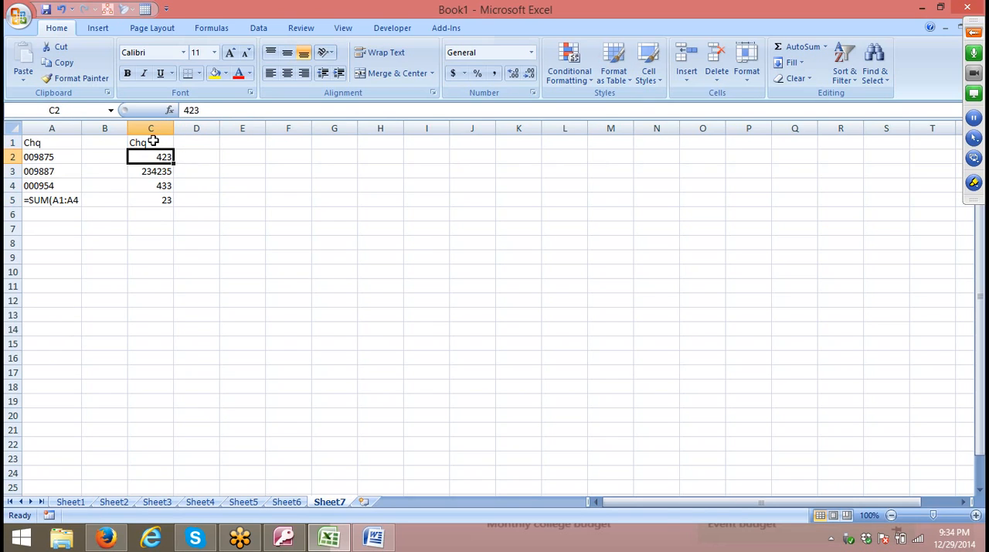
{"action": "key", "text": "ctrl+shift+Down"}
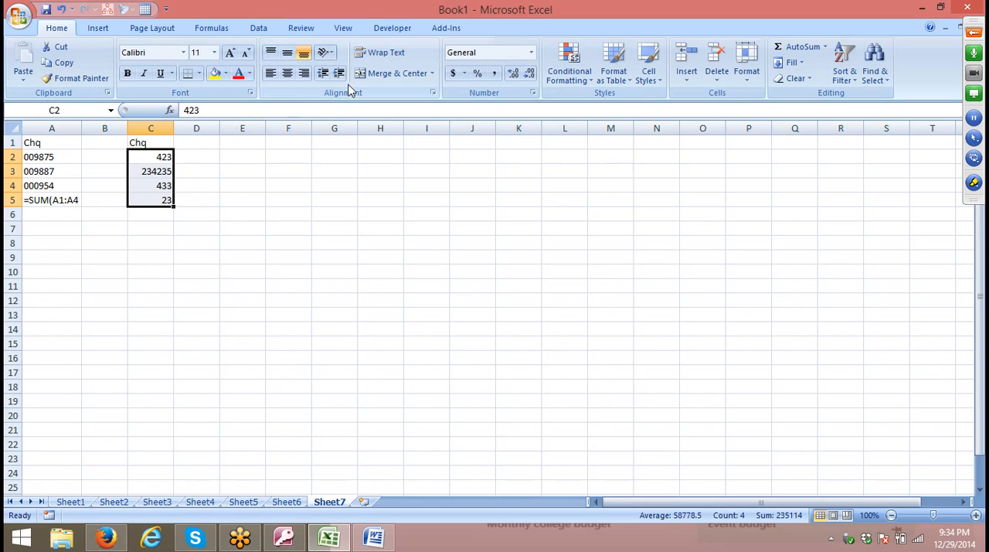
{"action": "left_click", "coordinate": [533, 92]}
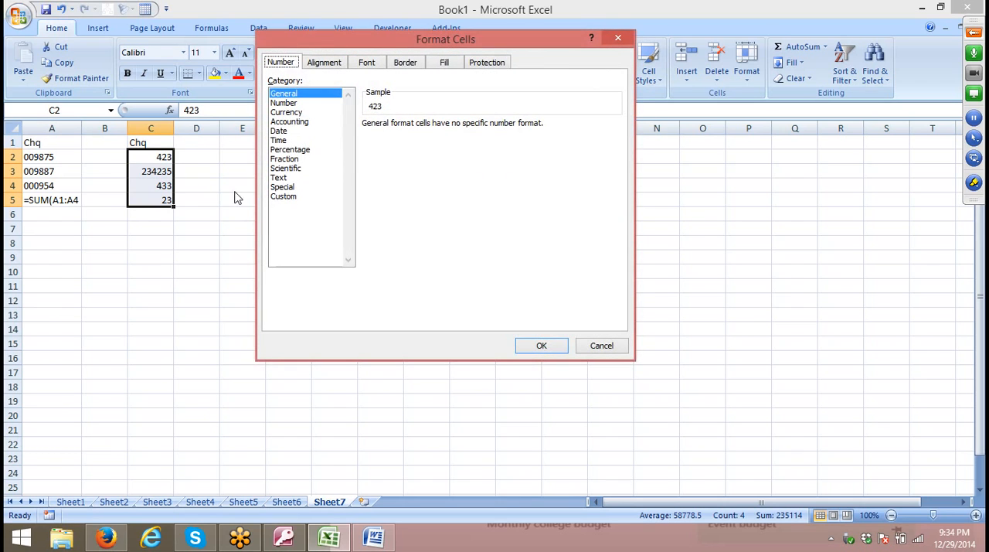
{"action": "left_click", "coordinate": [282, 196]}
{"action": "left_click_drag", "start_coordinate": [390, 136], "coordinate": [278, 139]}
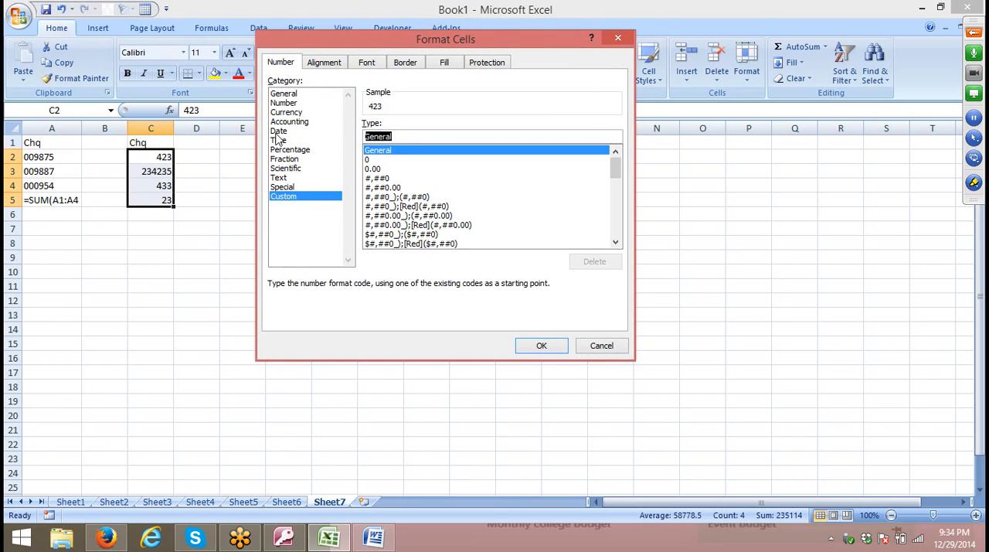
{"action": "type", "text": "000000"}
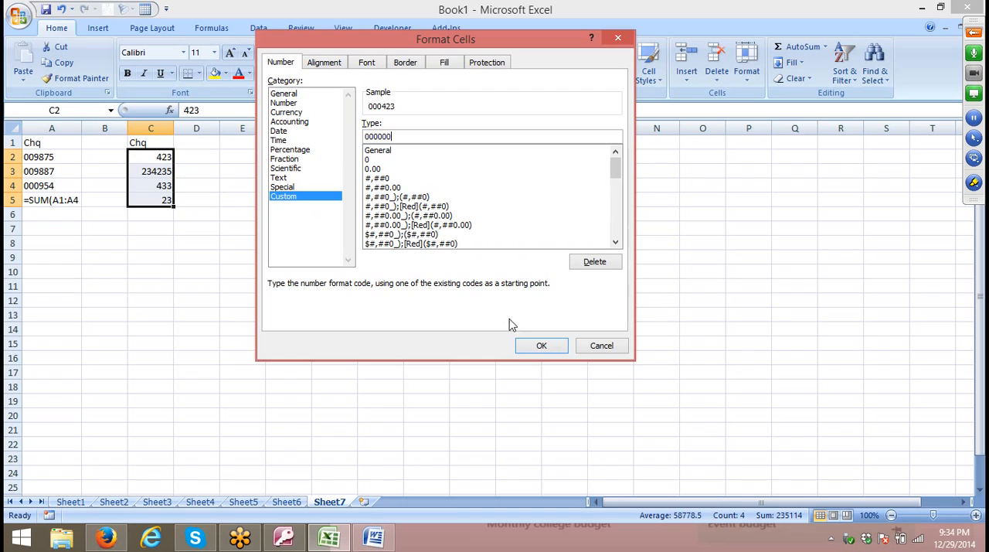
{"action": "left_click", "coordinate": [540, 346]}
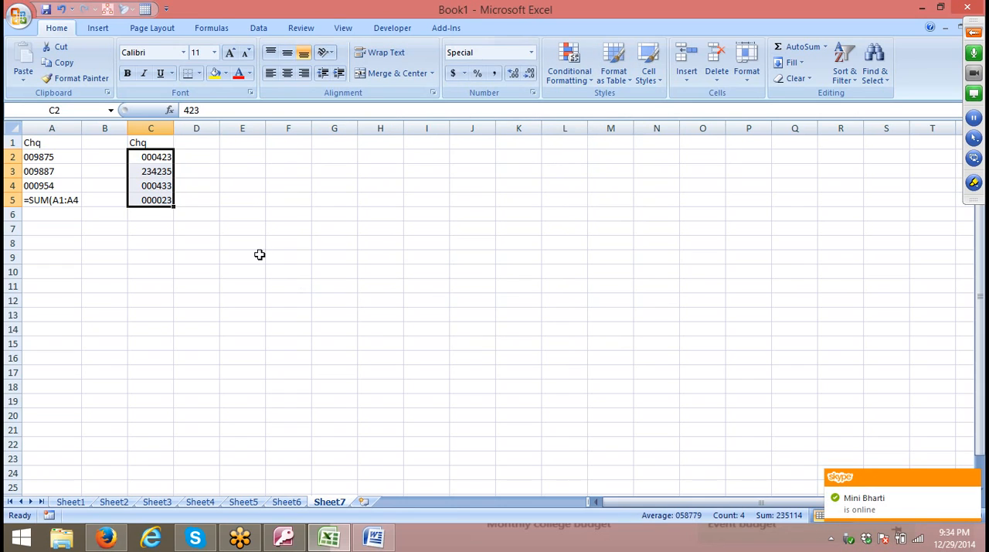
{"action": "left_click", "coordinate": [150, 170]}
{"action": "left_click", "coordinate": [147, 158]}
{"action": "left_click", "coordinate": [143, 179]}
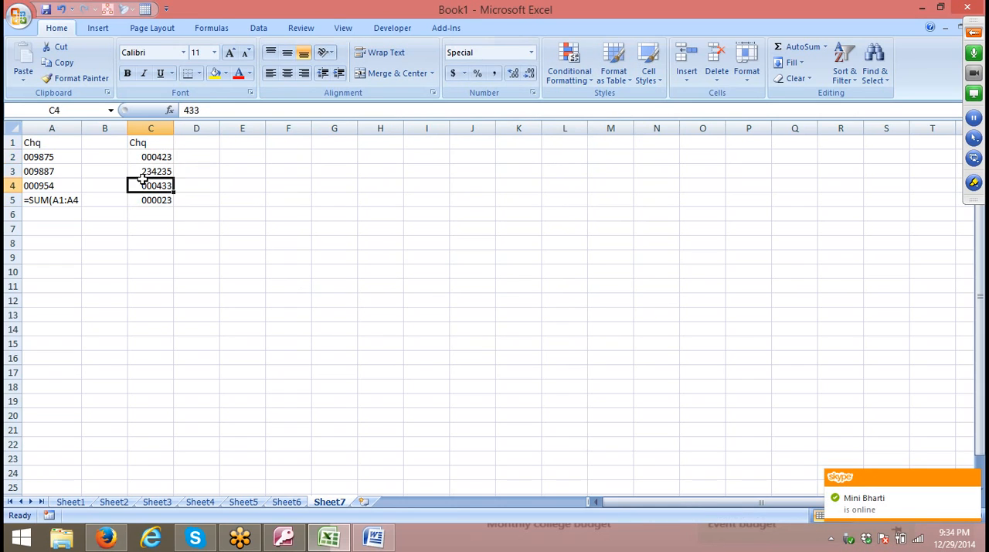
{"action": "left_click", "coordinate": [146, 198]}
Enter the heading Mobile in cell D1.
{"action": "left_click", "coordinate": [194, 142]}
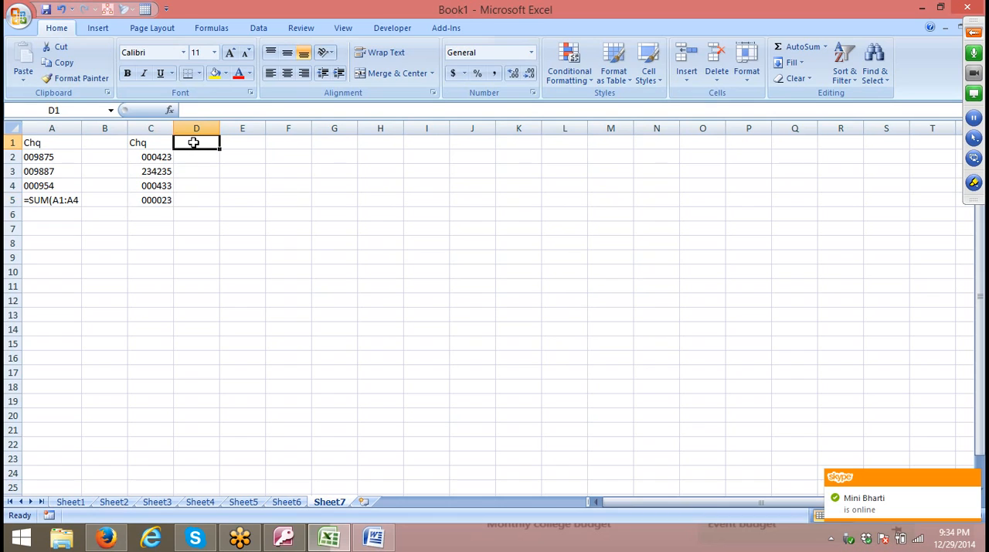
{"action": "type", "text": "Mobile"}
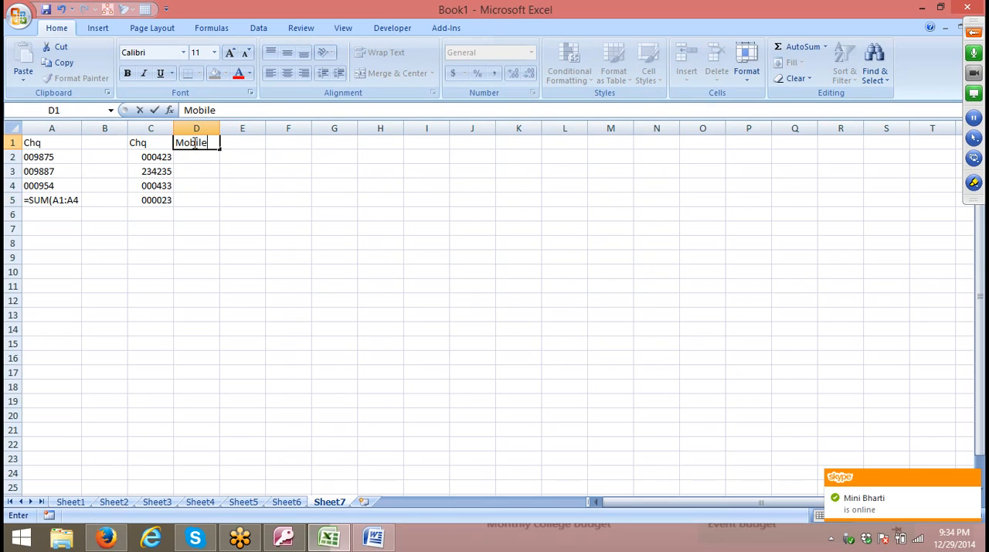
{"action": "key", "text": "Return"}
{"action": "key", "text": "shift+Down"}
{"action": "key", "text": "shift+Down"}
{"action": "key", "text": "shift+Down"}
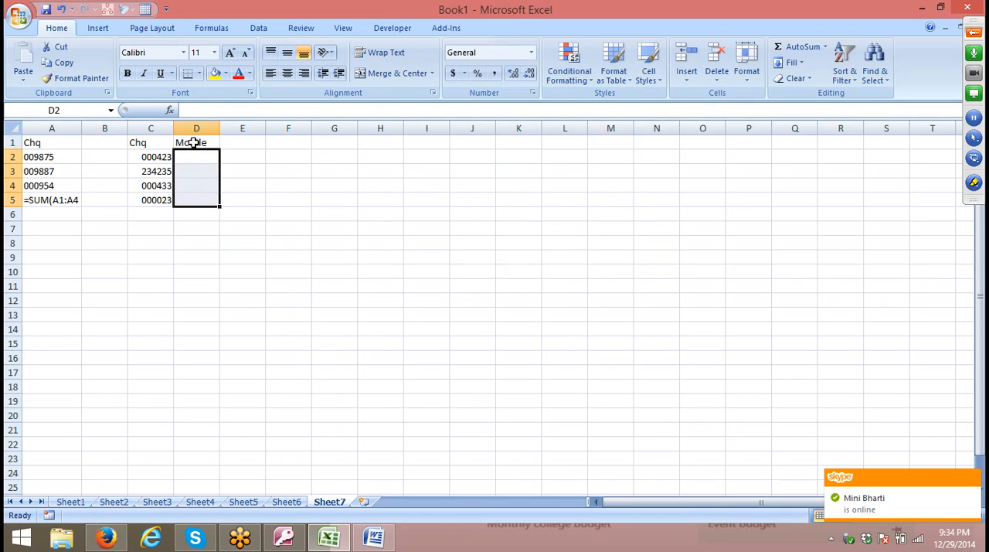
{"action": "left_click", "coordinate": [532, 93]}
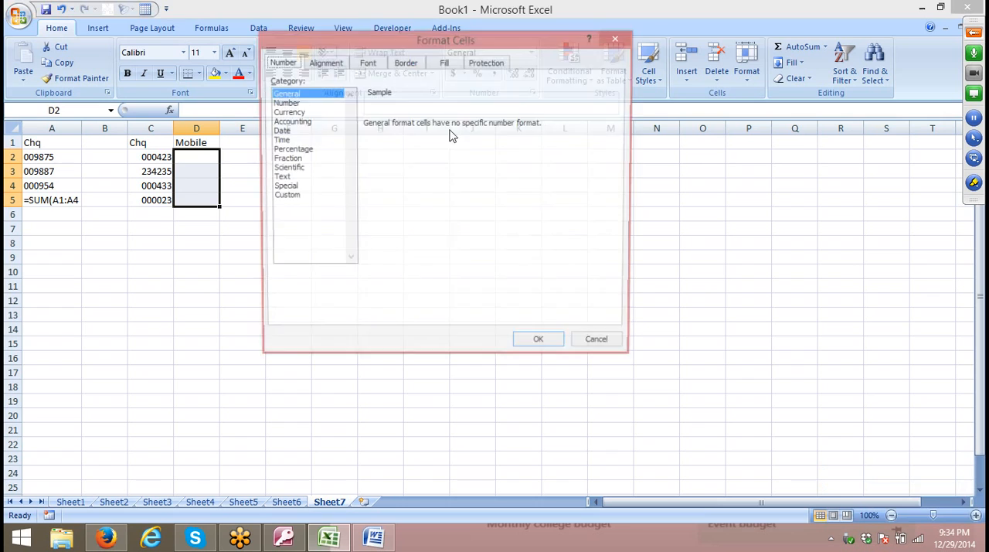
{"action": "left_click", "coordinate": [302, 197]}
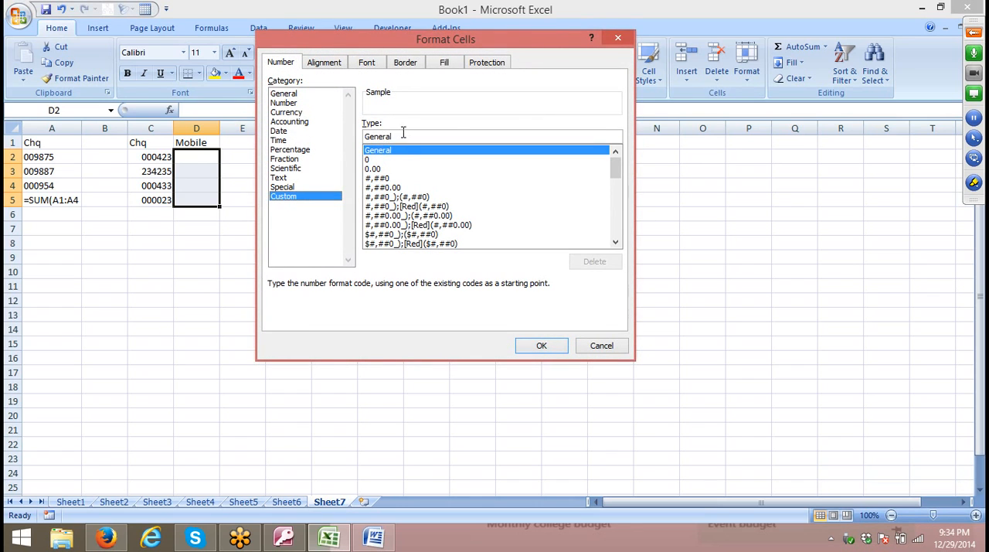
{"action": "left_click_drag", "start_coordinate": [402, 133], "coordinate": [314, 132]}
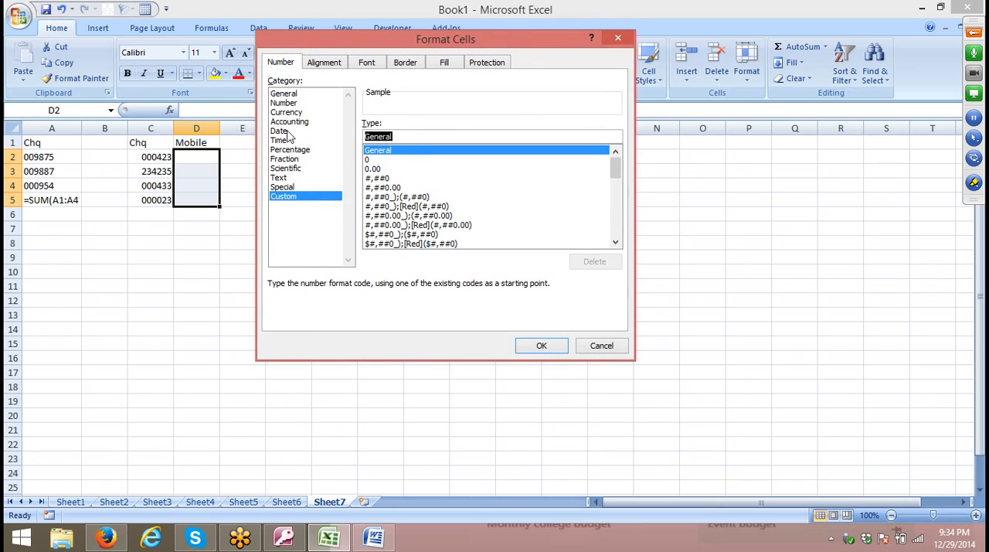
{"action": "type", "text": "+91 0000000000"}
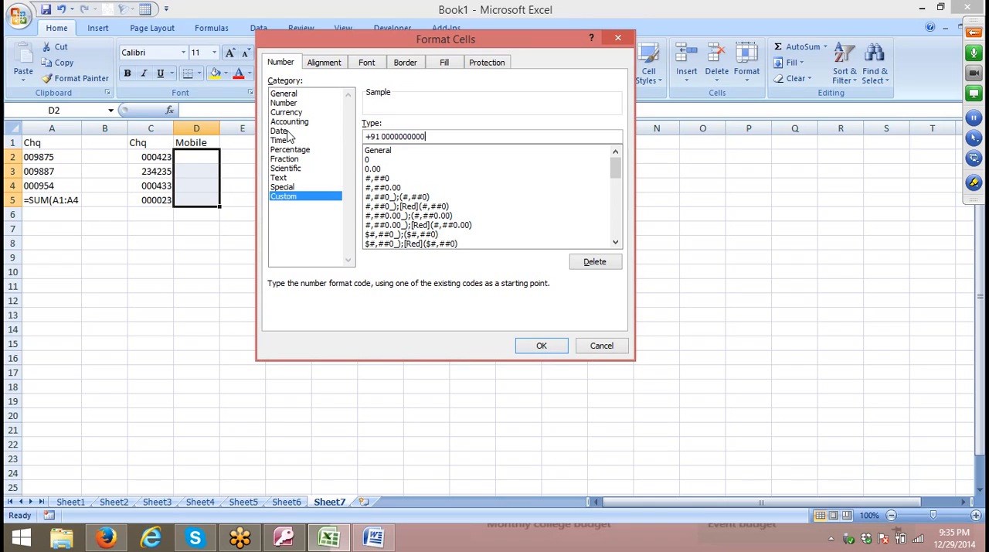
{"action": "key", "text": "Return"}
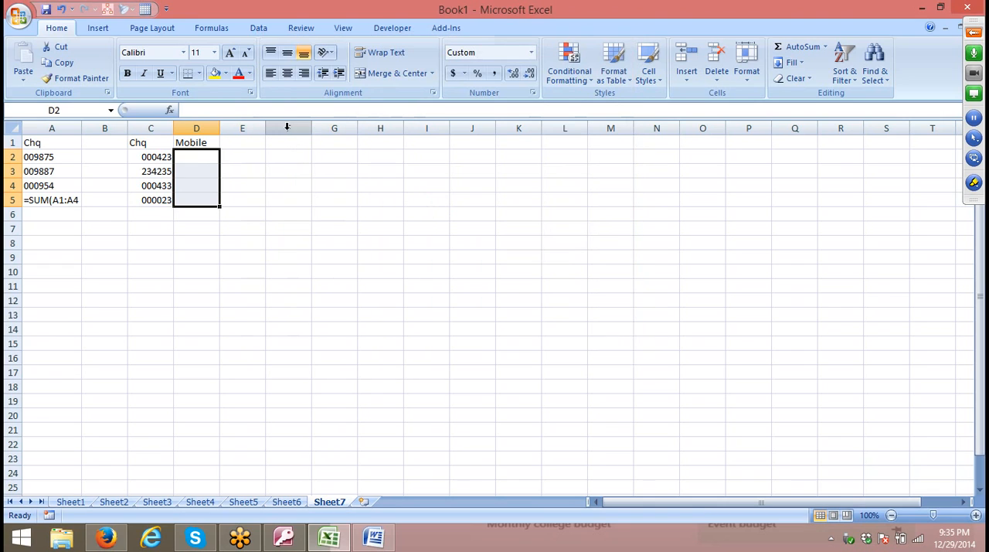
Enter a ten-digit mobile number without the country code in cell D2.
{"action": "key", "text": "Up"}
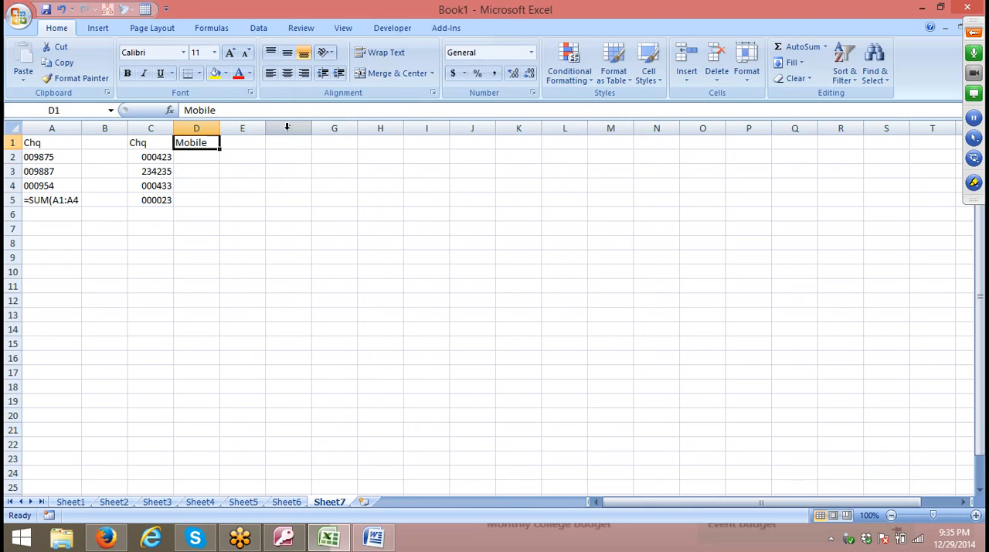
{"action": "key", "text": "Down"}
{"action": "type", "text": "88"}
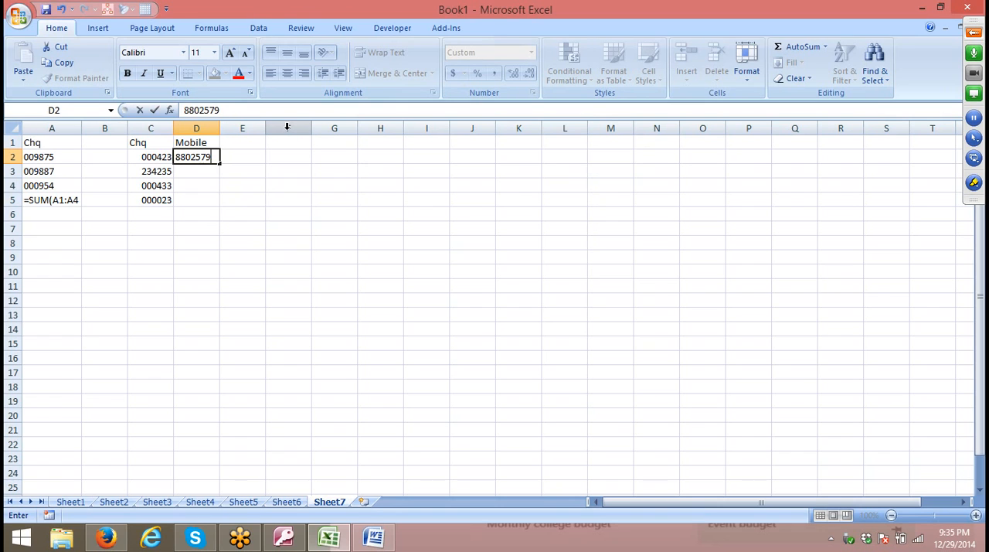
{"action": "key", "text": "Return"}
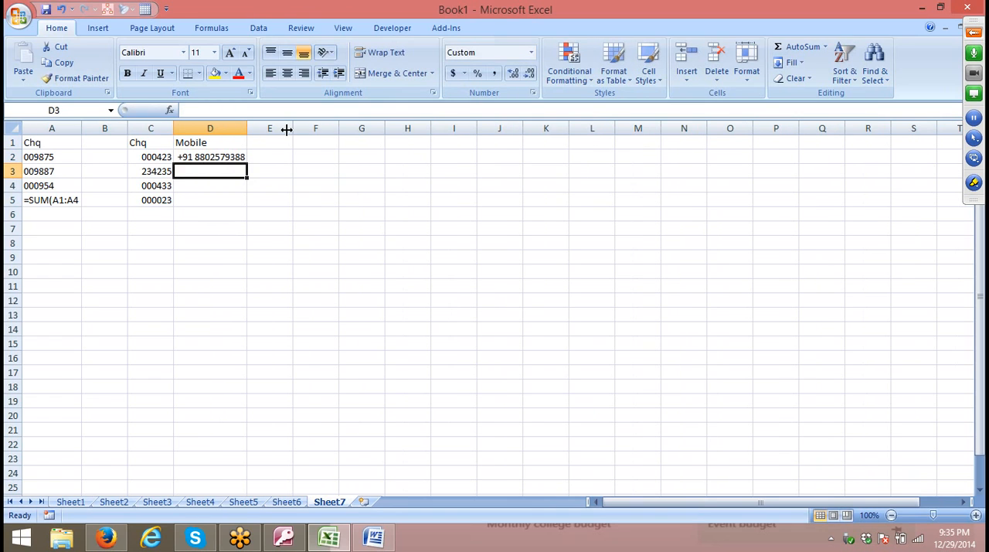
{"action": "key", "text": "Right"}
{"action": "key", "text": "Up"}
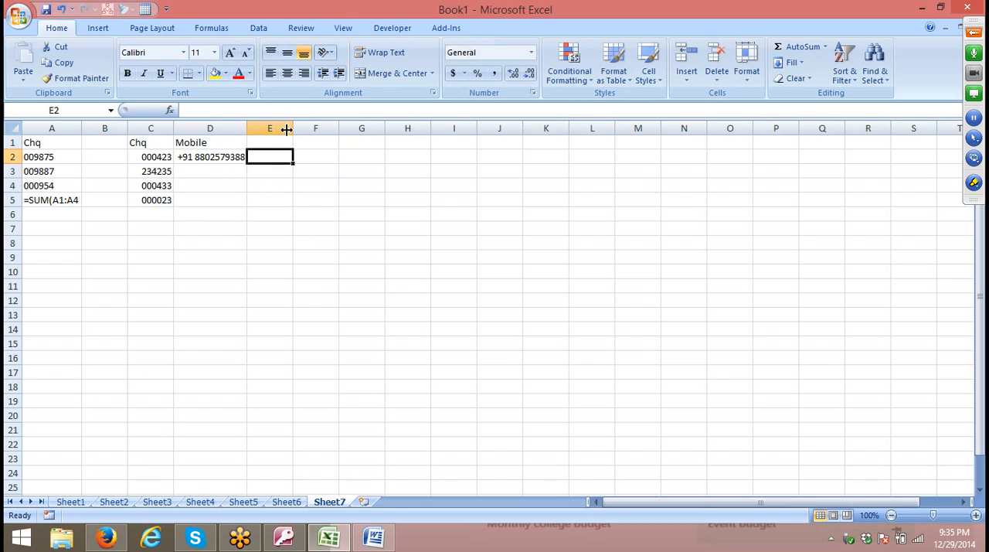
{"action": "key", "text": "Up"}
{"action": "key", "text": "Down"}
{"action": "key", "text": "Down"}
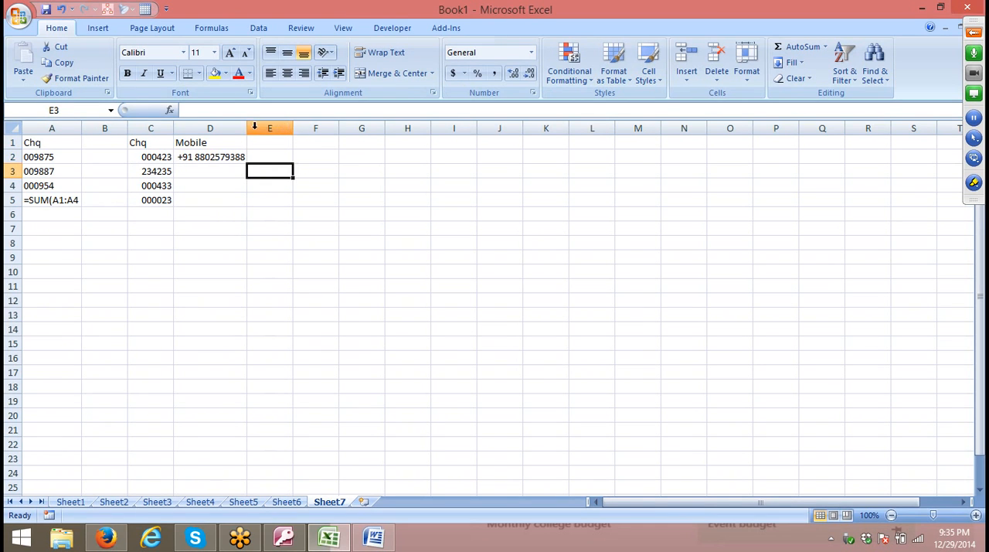
Switch to Firefox and open google.com in a new browser tab.
{"action": "left_click", "coordinate": [108, 537]}
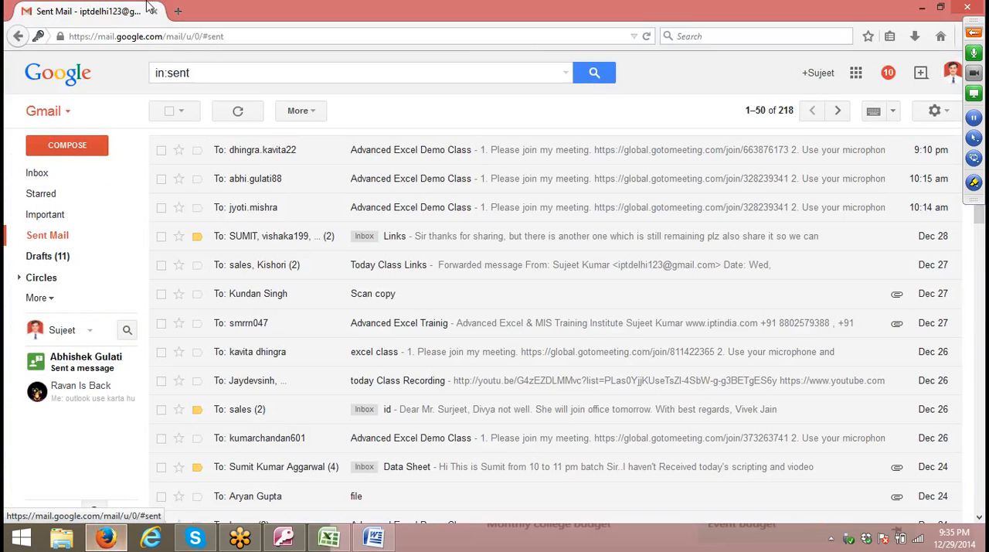
{"action": "left_click", "coordinate": [178, 10]}
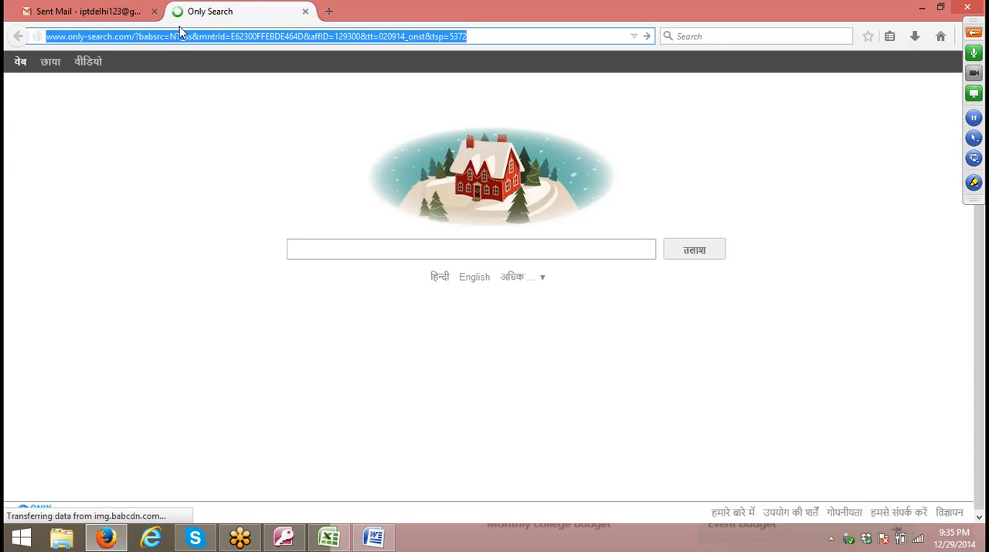
{"action": "type", "text": "google.com/"}
{"action": "key", "text": "Return"}
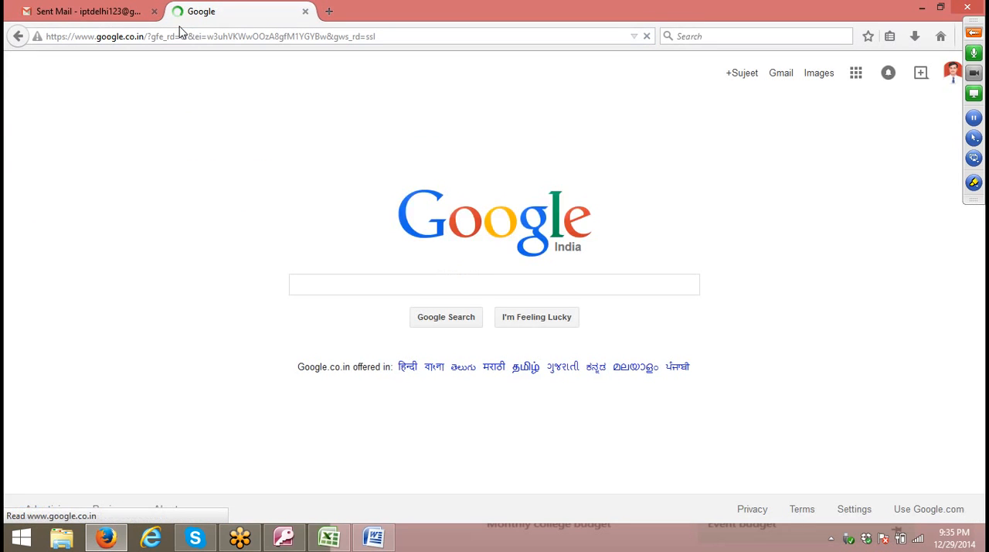
Search Google for custom formatting in excel 2007 and open the Microsoft article Create or delete a custom number format.
{"action": "type", "text": "cus"}
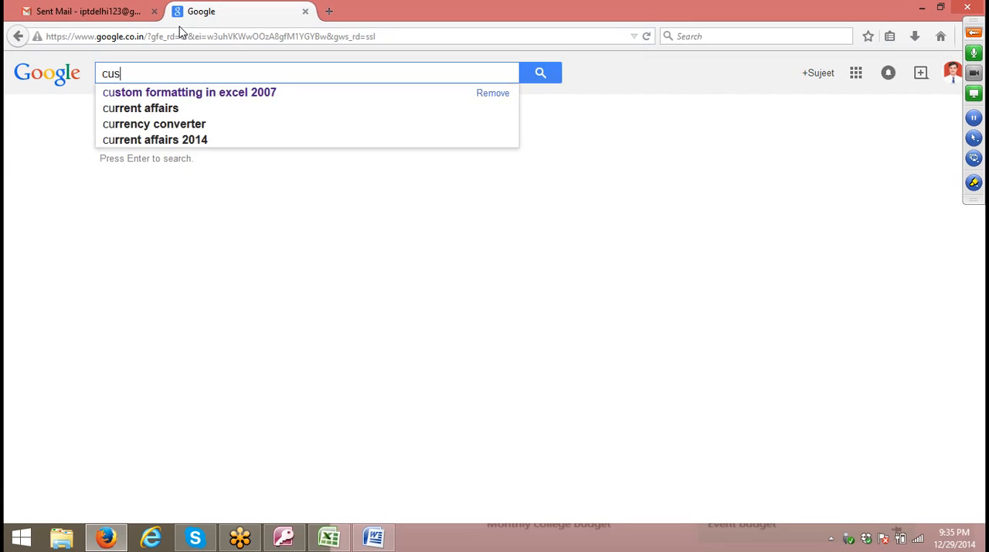
{"action": "key", "text": "Down"}
{"action": "key", "text": "Return"}
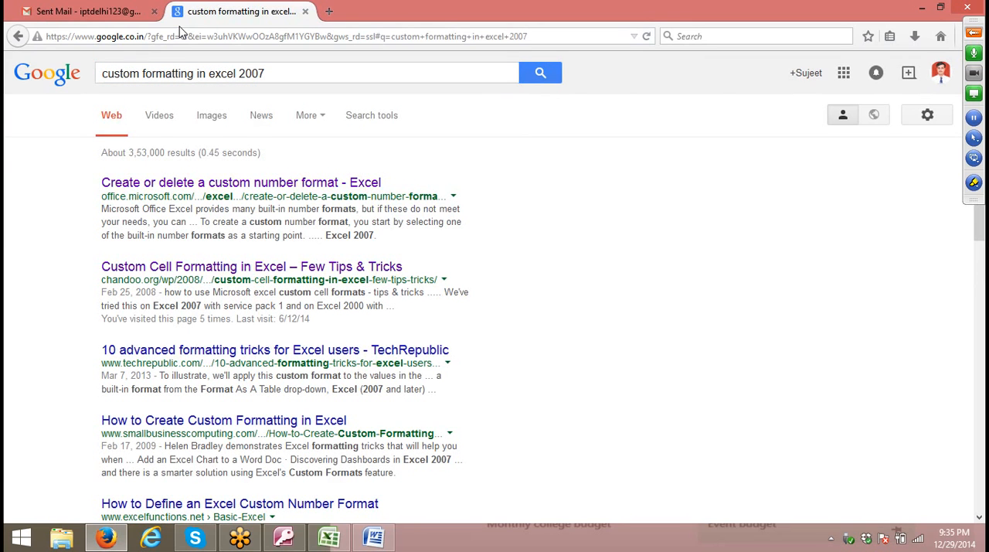
{"action": "left_click", "coordinate": [166, 186]}
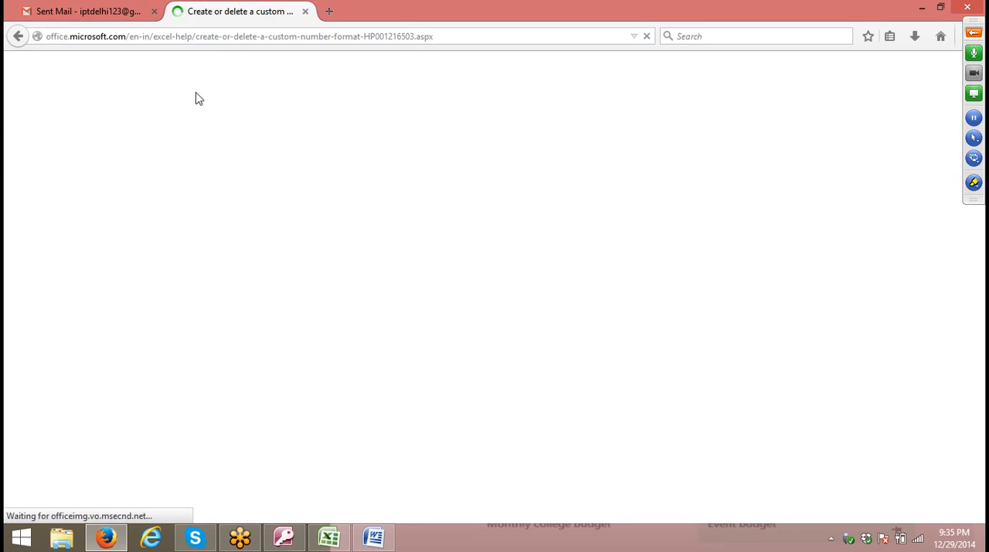
Copy the article's web address and send it to the entire audience in the GoToMeeting chat.
{"action": "left_click", "coordinate": [223, 36]}
{"action": "key", "text": "ctrl+c"}
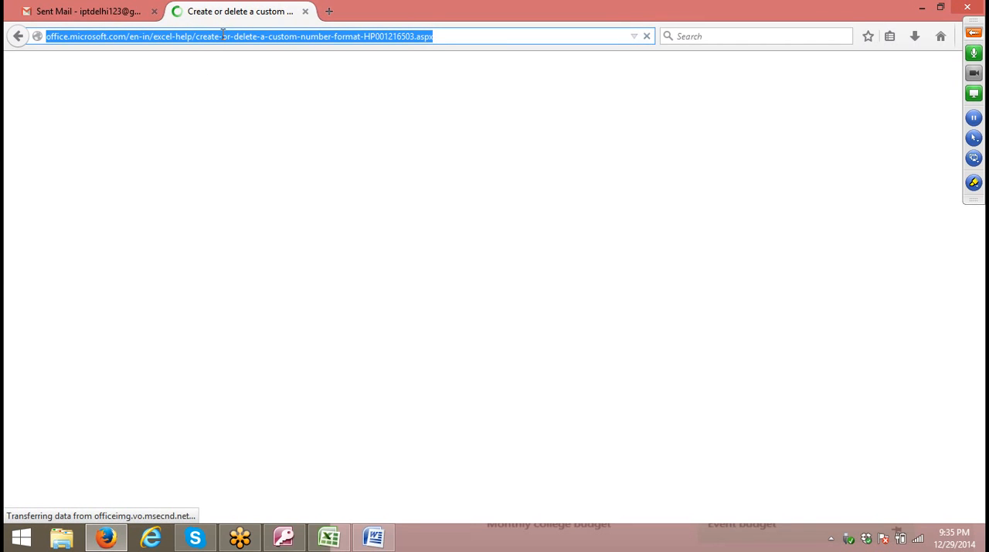
{"action": "left_click", "coordinate": [974, 32]}
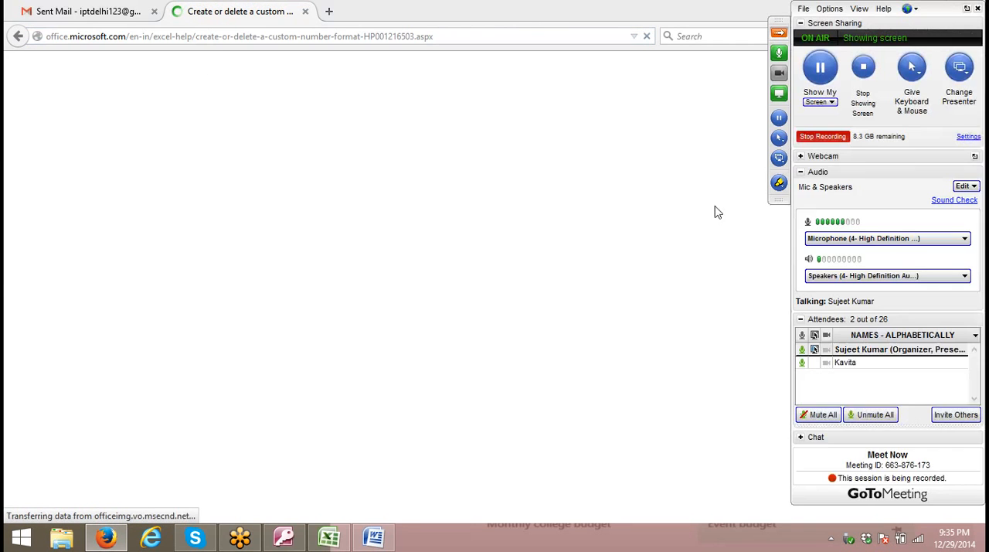
{"action": "left_click", "coordinate": [806, 438]}
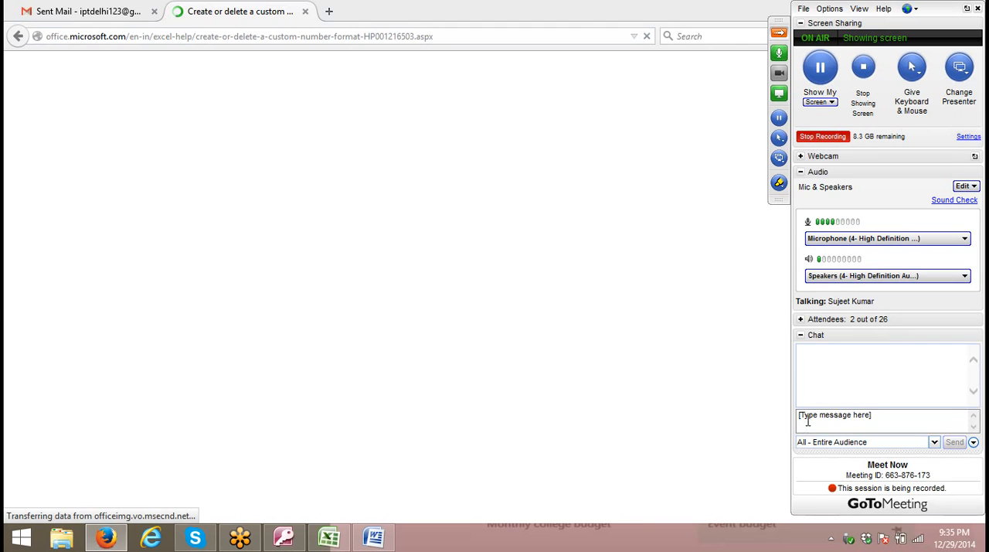
{"action": "left_click", "coordinate": [809, 420]}
{"action": "key", "text": "ctrl+v"}
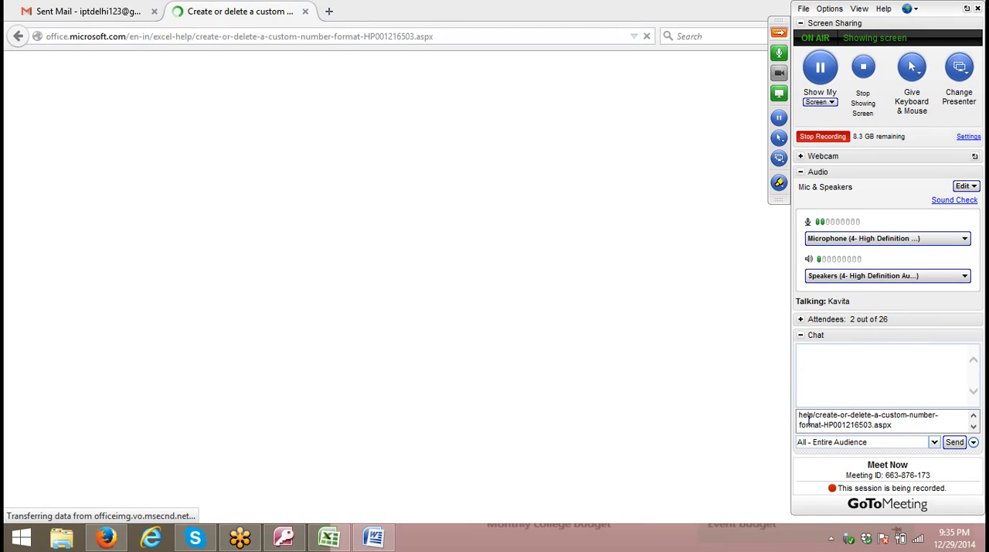
{"action": "key", "text": "Return"}
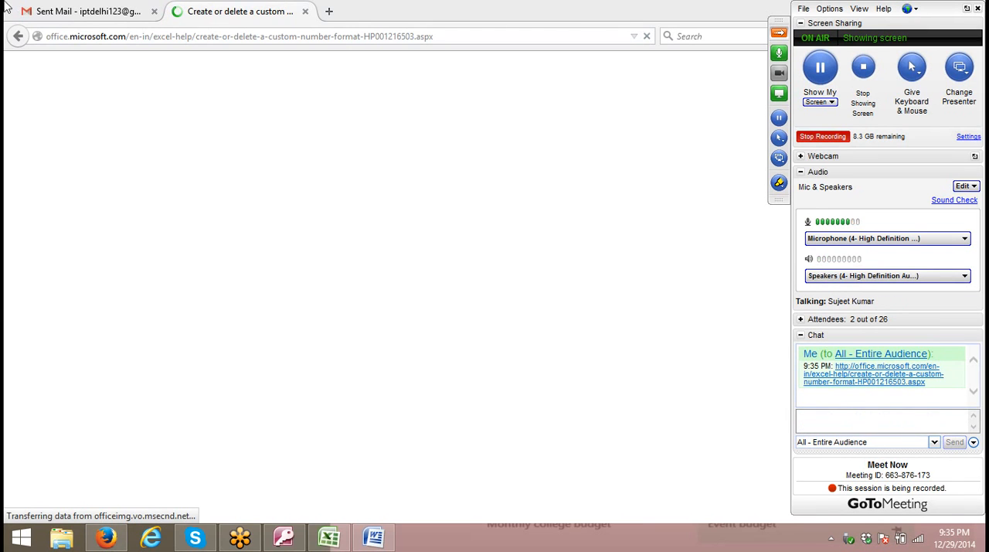
Reply to the most recent sent Advanced Excel Demo Class email in Gmail with the article link, and close the mail tab.
{"action": "left_click", "coordinate": [46, 11]}
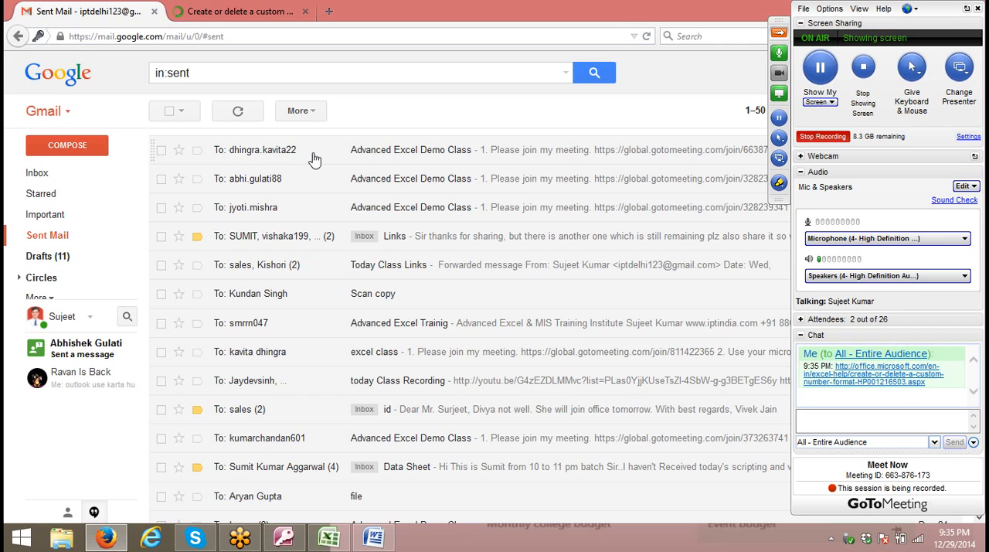
{"action": "left_click", "coordinate": [313, 158]}
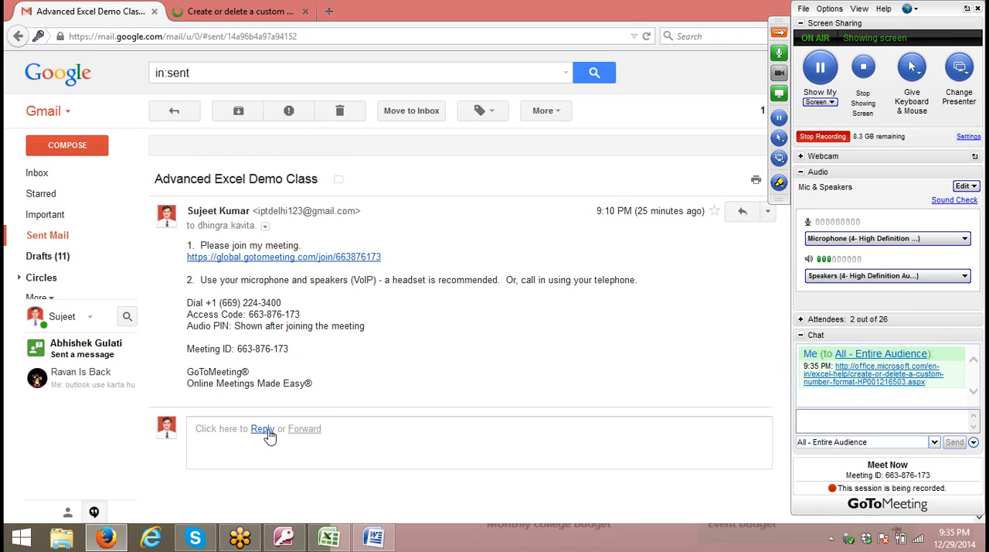
{"action": "left_click", "coordinate": [263, 430]}
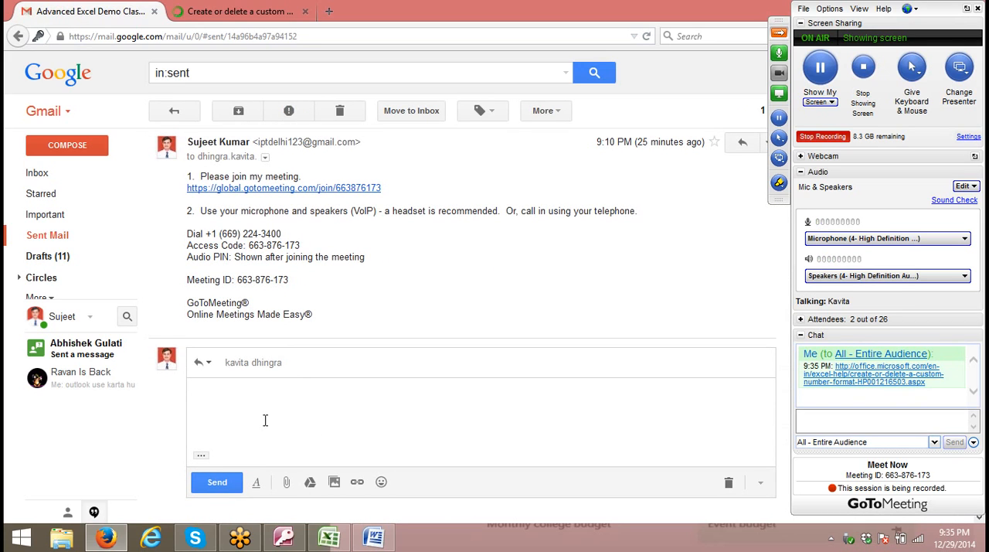
{"action": "key", "text": "ctrl+v"}
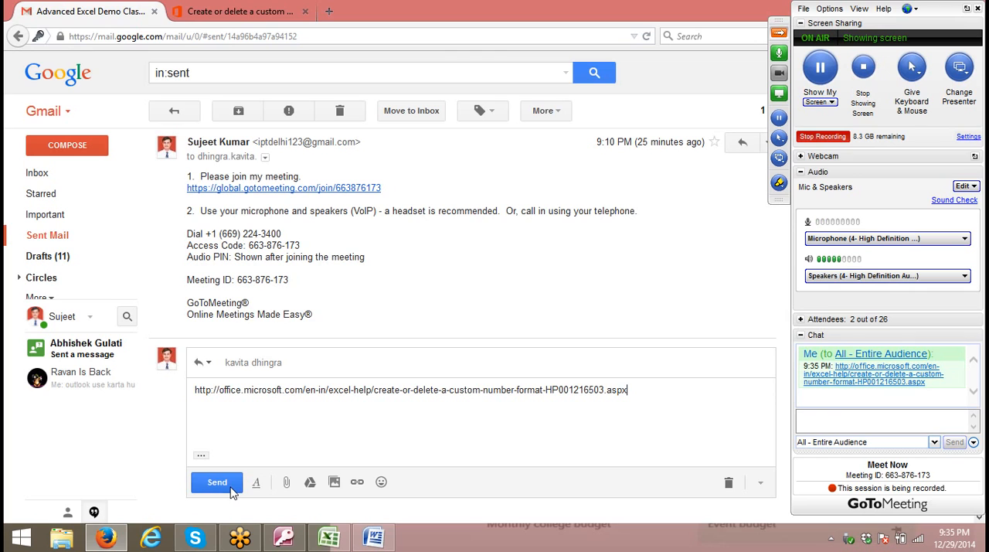
{"action": "left_click", "coordinate": [231, 490]}
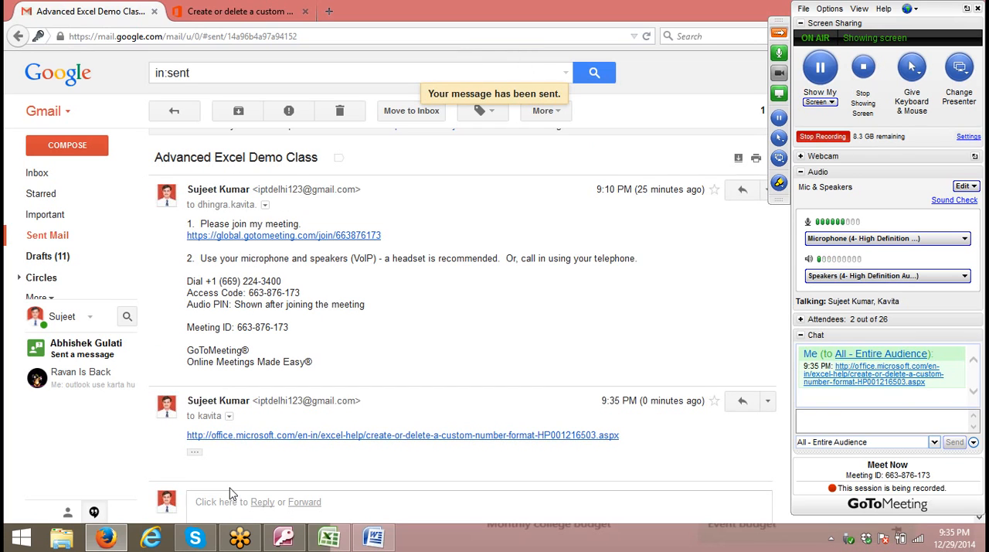
{"action": "left_click", "coordinate": [153, 11]}
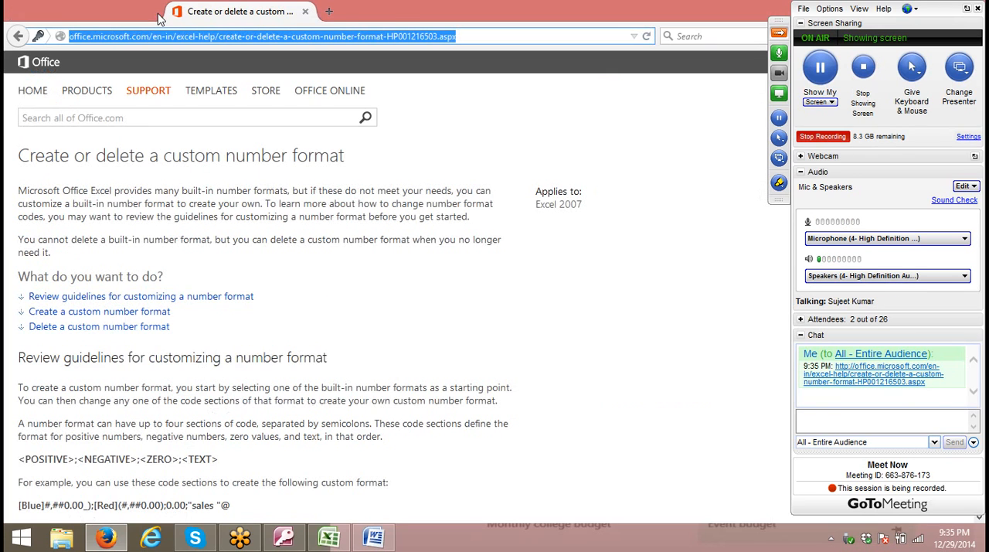
Skim the custom number format article, and close Firefox with the meeting control panel hidden.
{"action": "scroll", "coordinate": [240, 289], "scroll_direction": "down", "scroll_amount": 10}
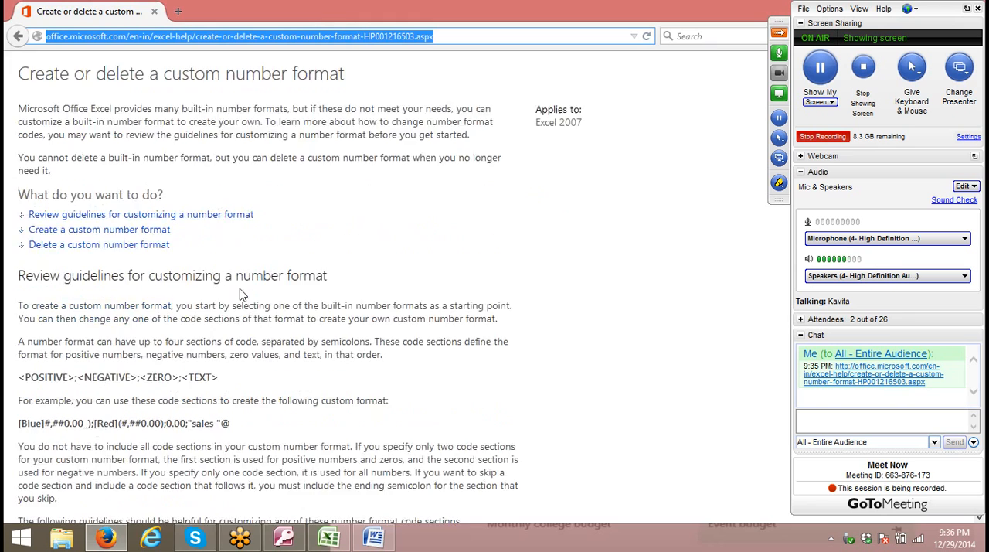
{"action": "scroll", "coordinate": [271, 375], "scroll_direction": "up", "scroll_amount": 3}
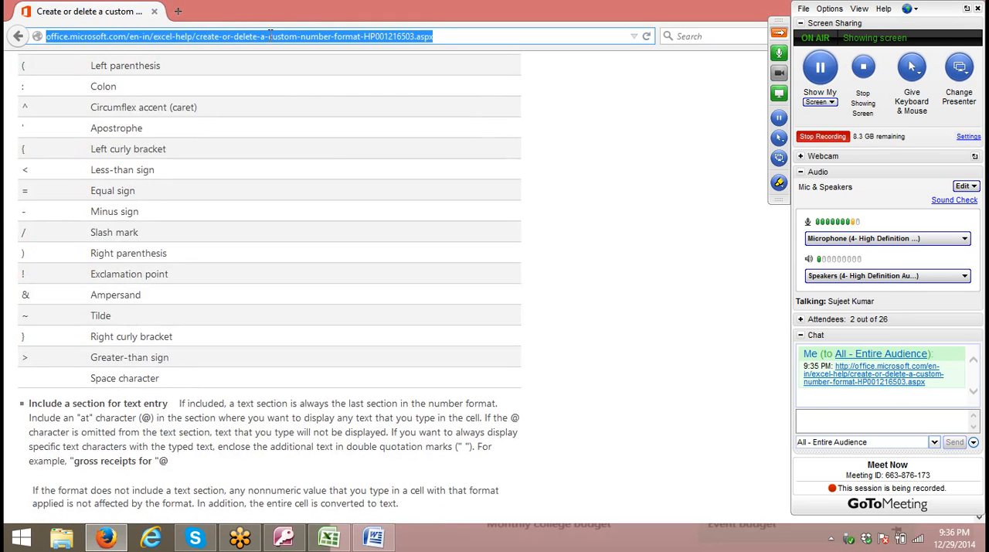
{"action": "left_click", "coordinate": [785, 34]}
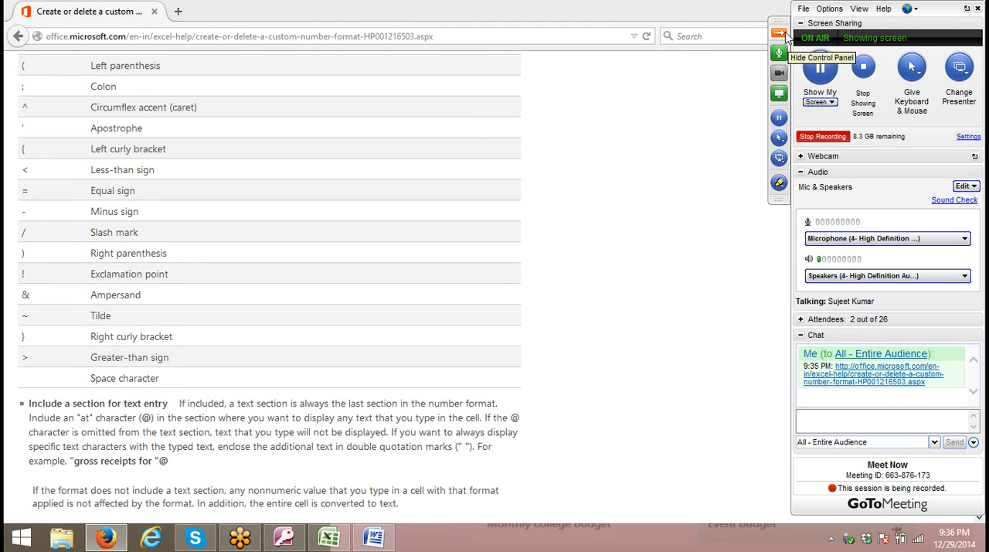
{"action": "left_click", "coordinate": [966, 9]}
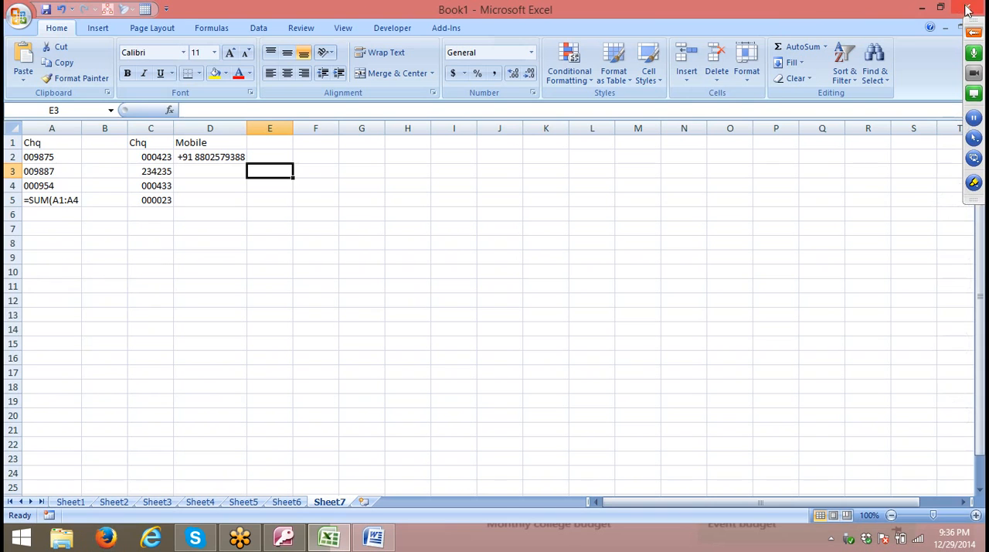
Close the Excel workbook Book1 and the Word document Document1 without saving changes.
{"action": "left_click", "coordinate": [971, 9]}
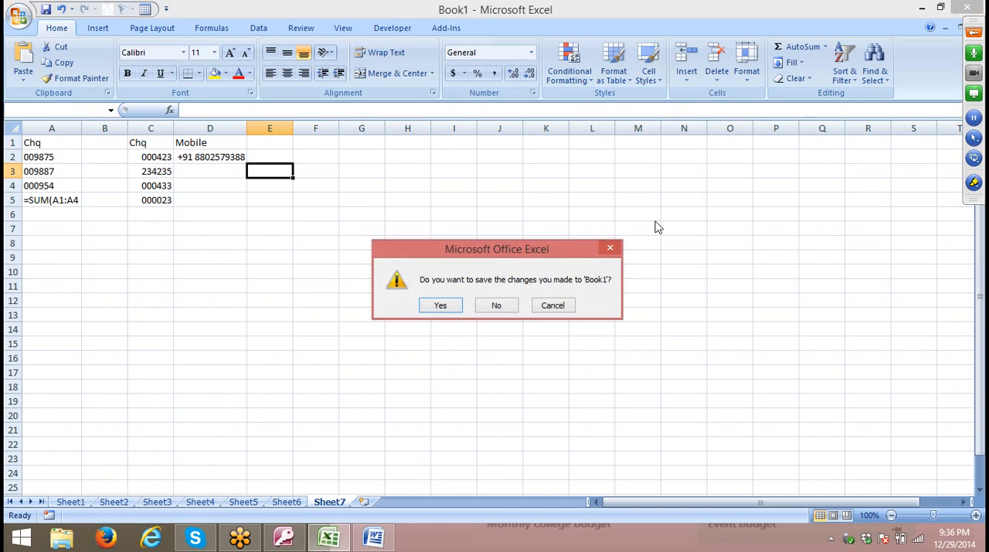
{"action": "left_click", "coordinate": [491, 306]}
{"action": "left_click", "coordinate": [967, 7]}
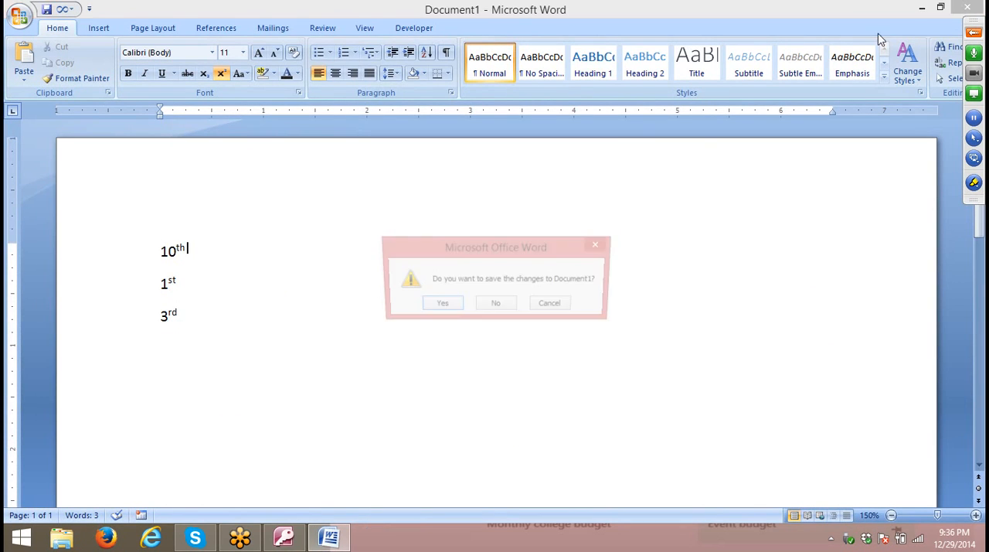
{"action": "left_click", "coordinate": [499, 306]}
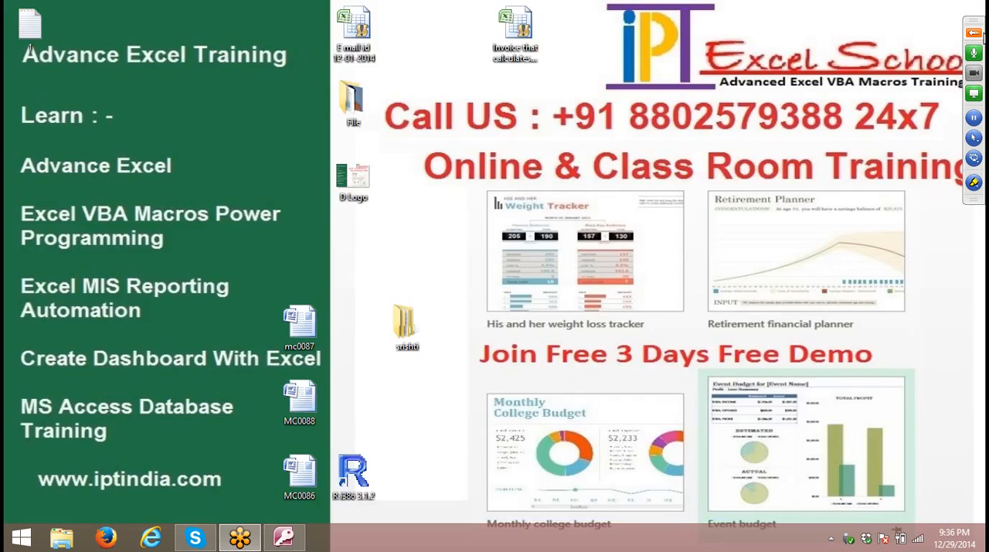
Show the GoToMeeting control panel and stop recording the session.
{"action": "left_click", "coordinate": [974, 31]}
{"action": "left_click", "coordinate": [823, 136]}
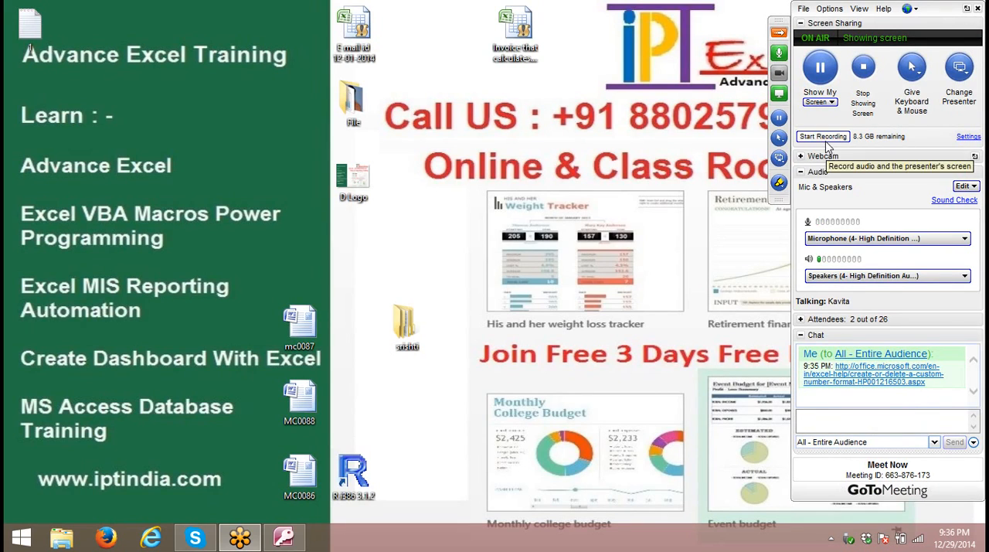
{"action": "left_click", "coordinate": [828, 539]}
{"action": "left_click", "coordinate": [828, 539]}
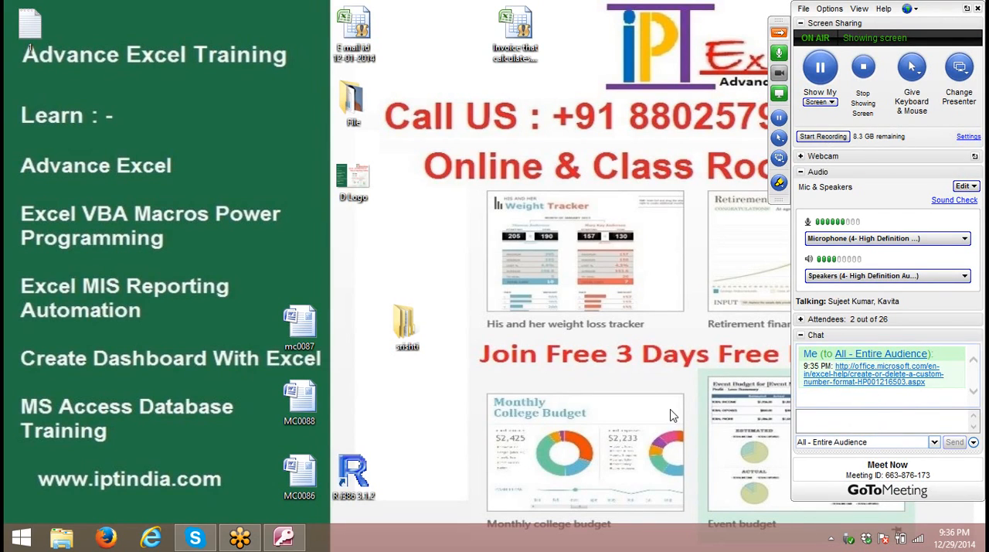